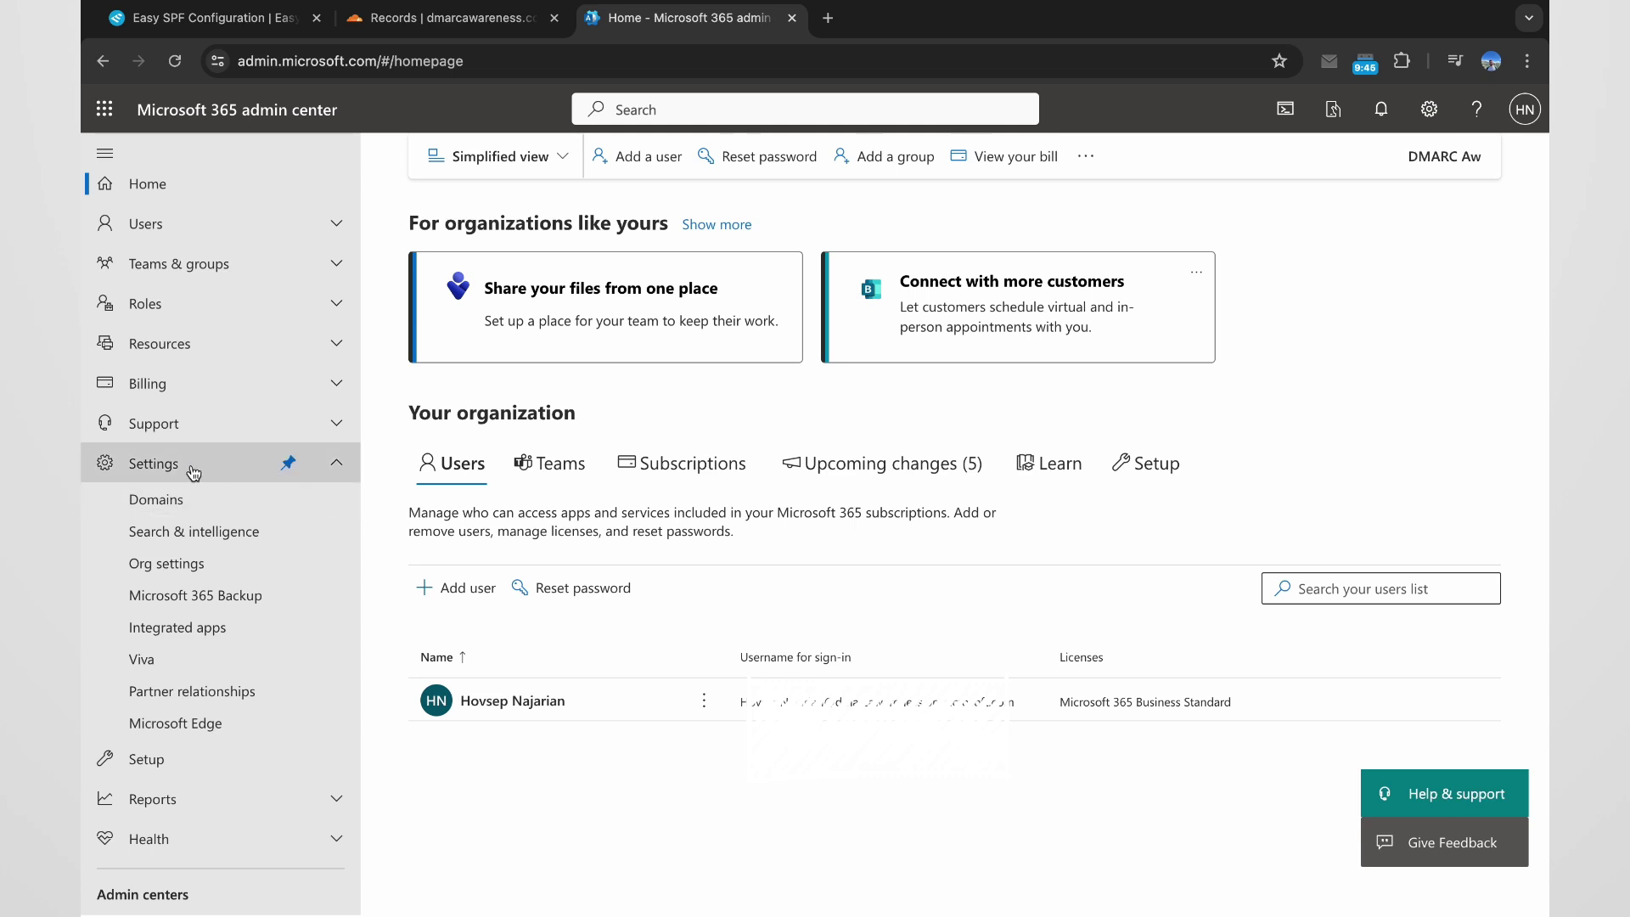
Start adding dmarcawareness.com as a new domain from the Domains page.
click(198, 506)
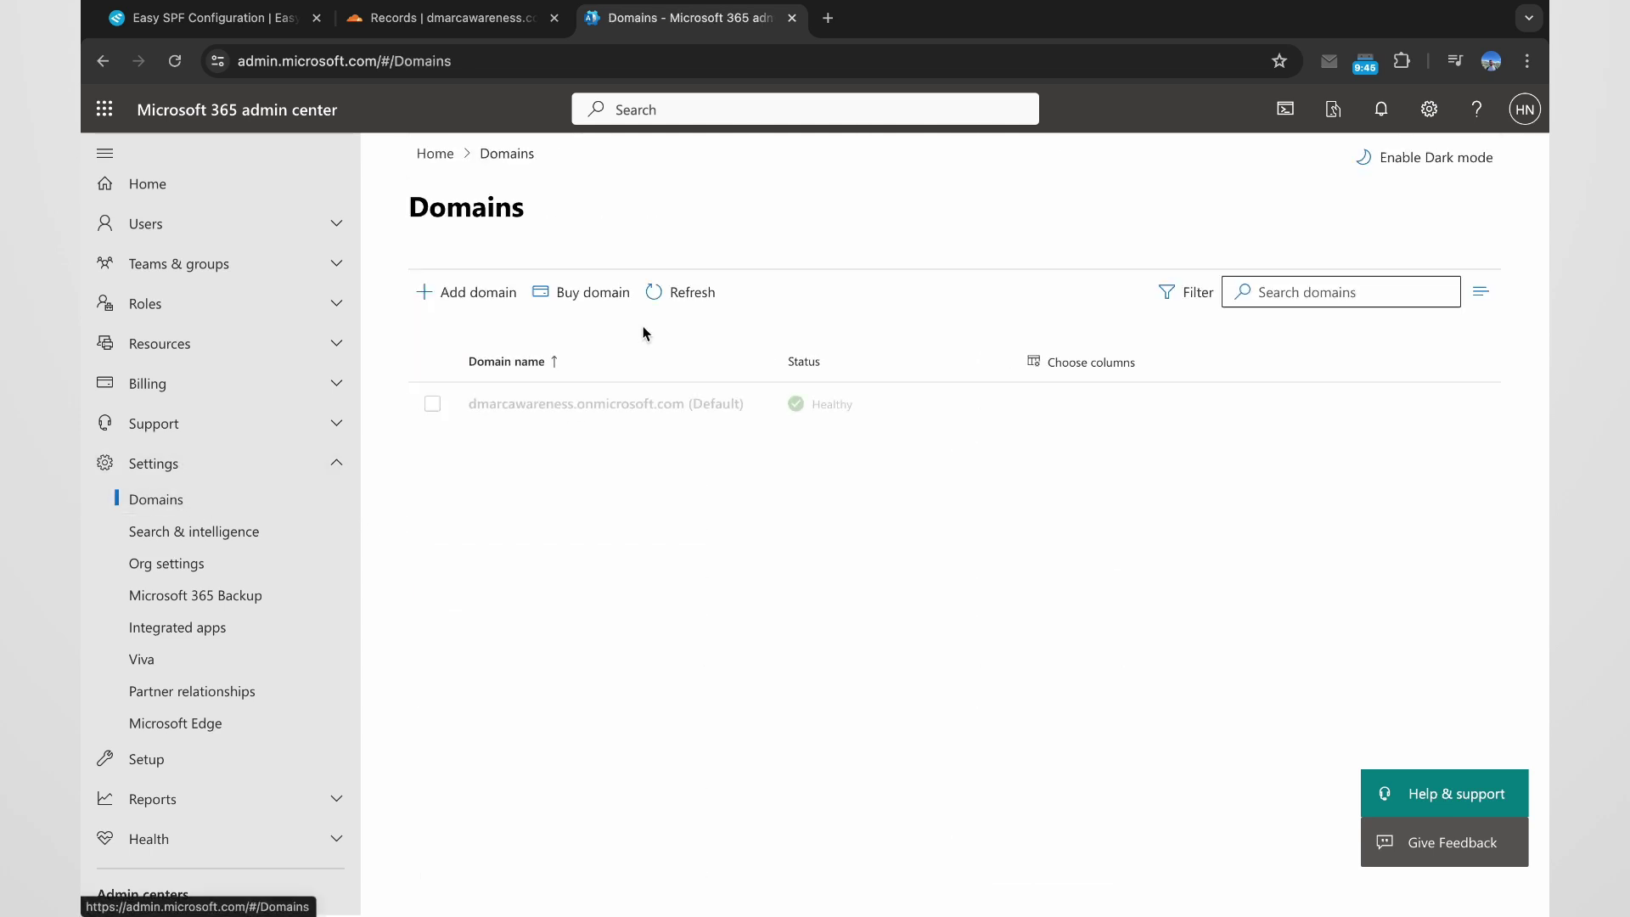
click(454, 295)
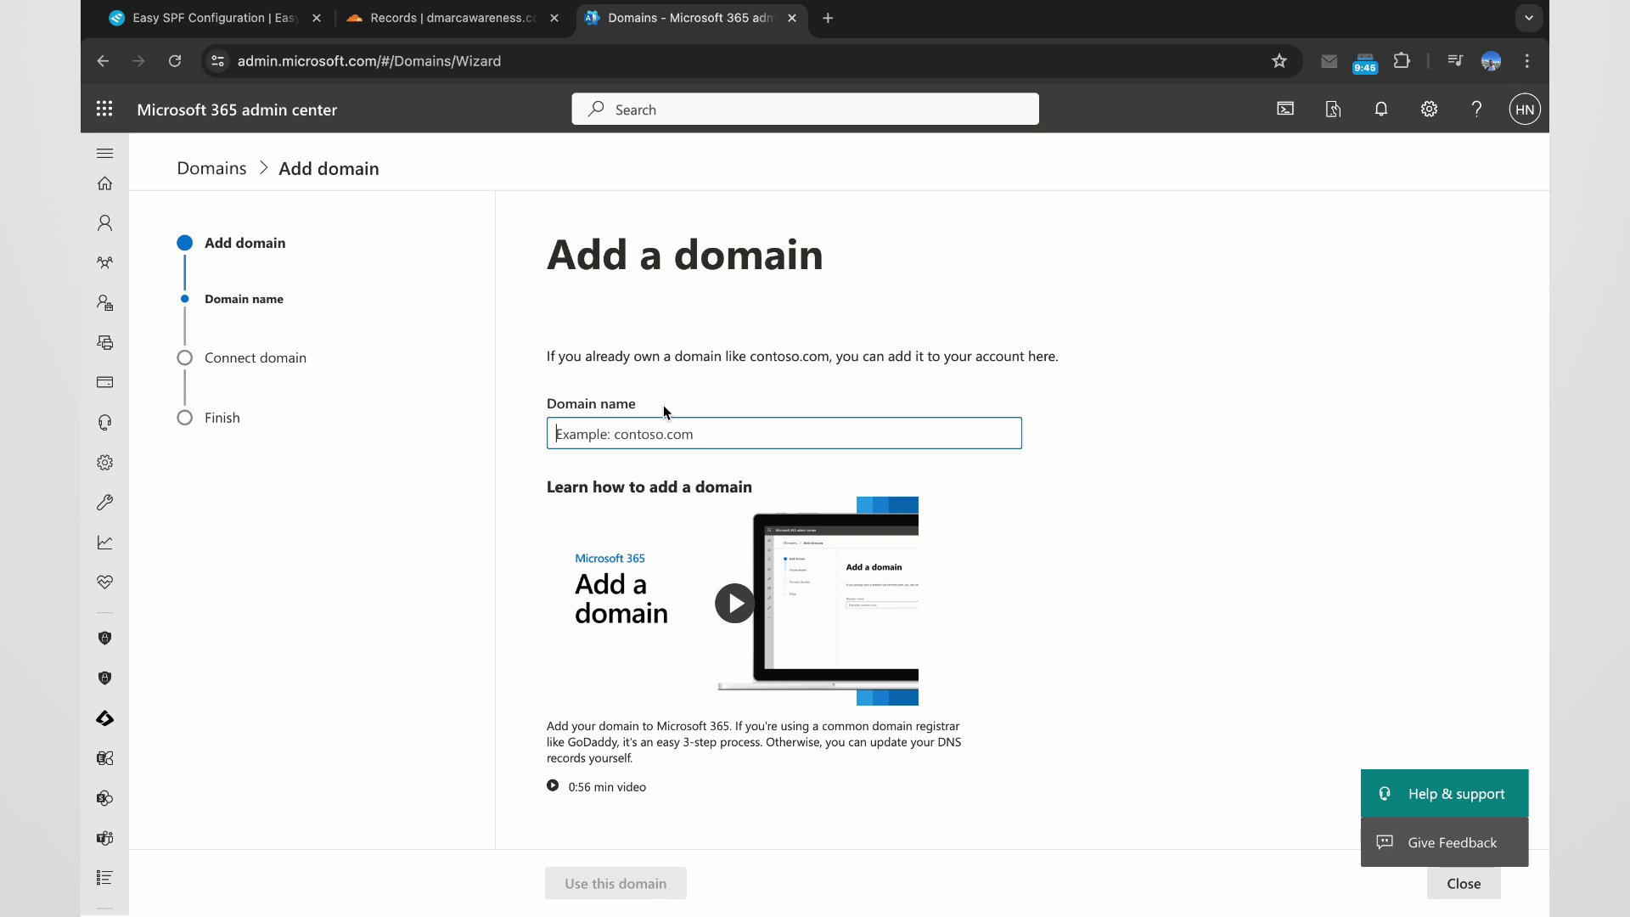
click(652, 419)
text(dmarcawareness.com)
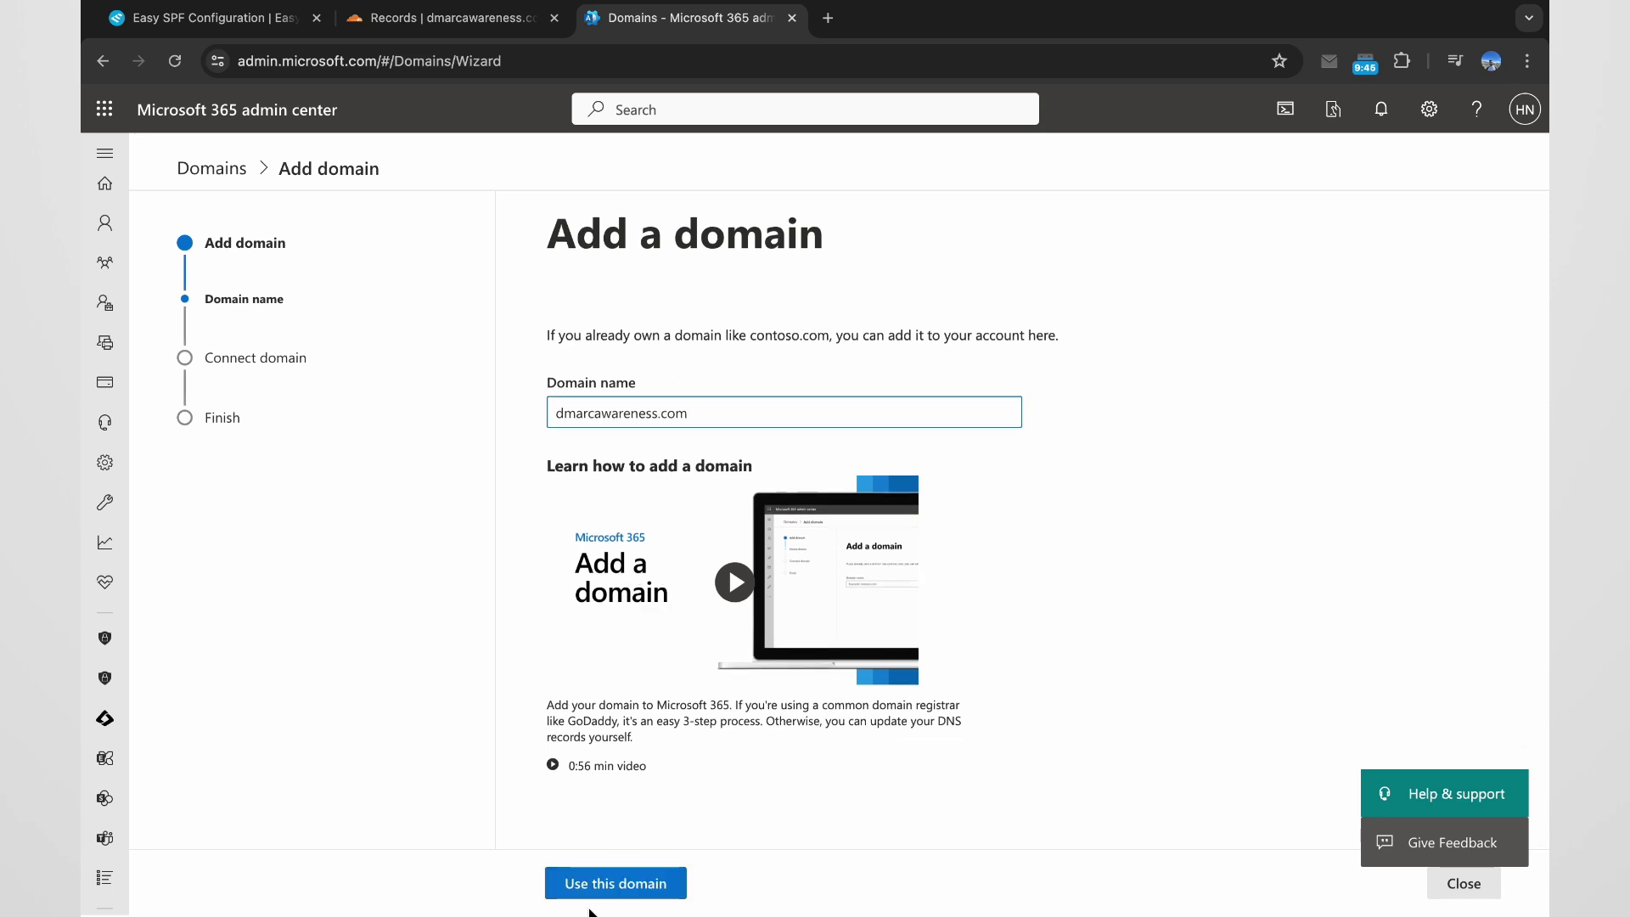
click(605, 882)
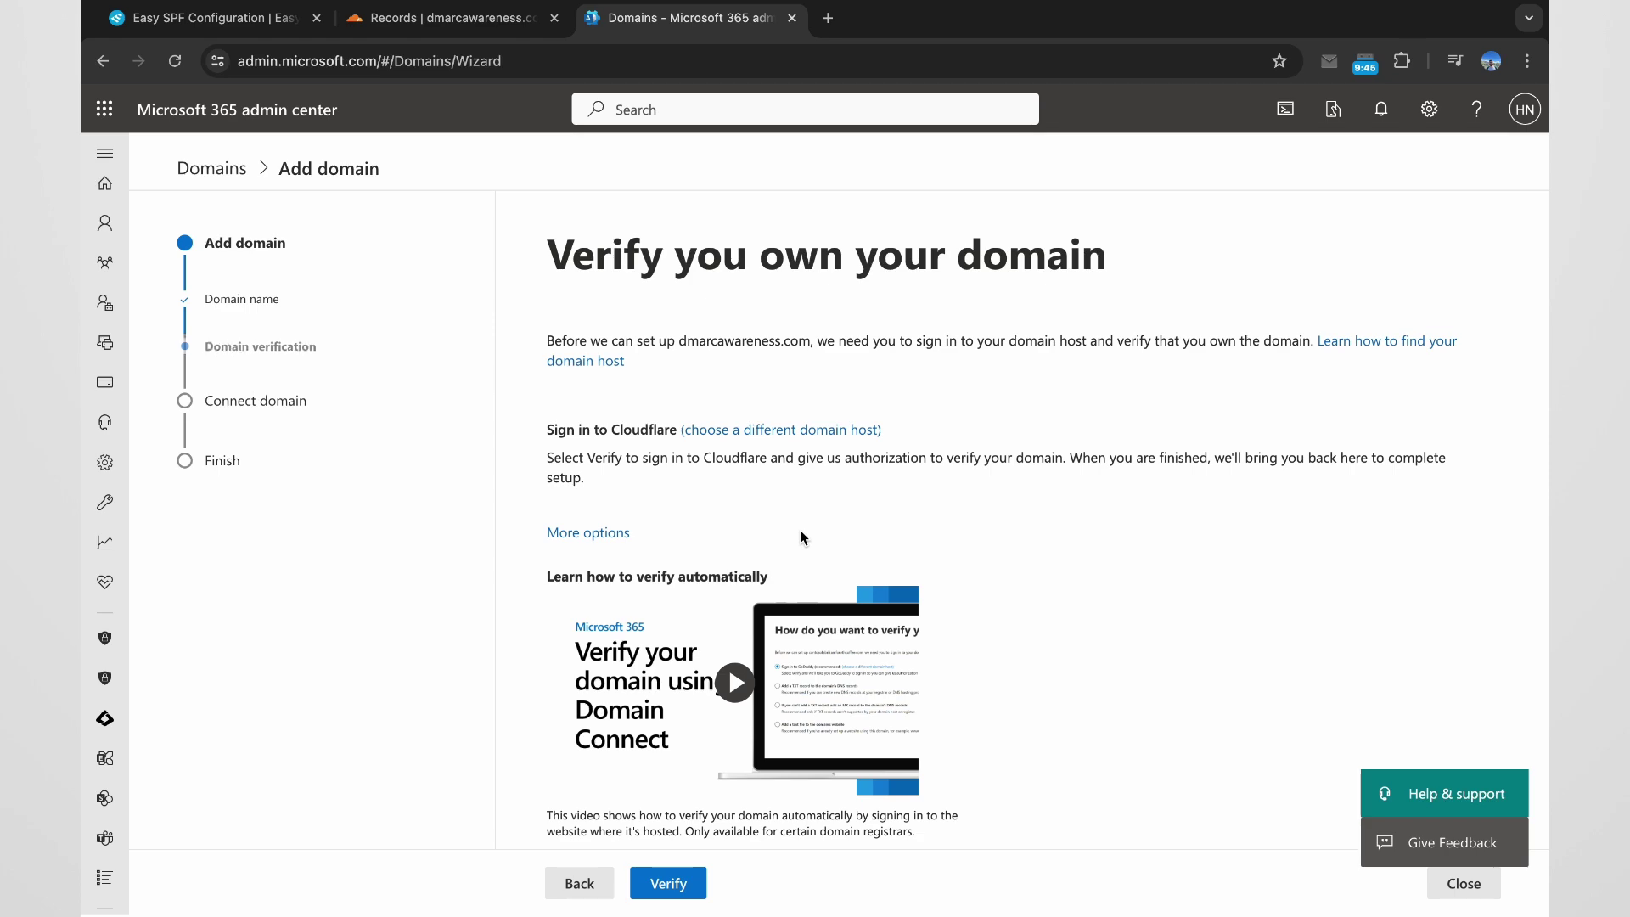
Choose TXT record verification and copy the value MS=ms47378884.
click(593, 533)
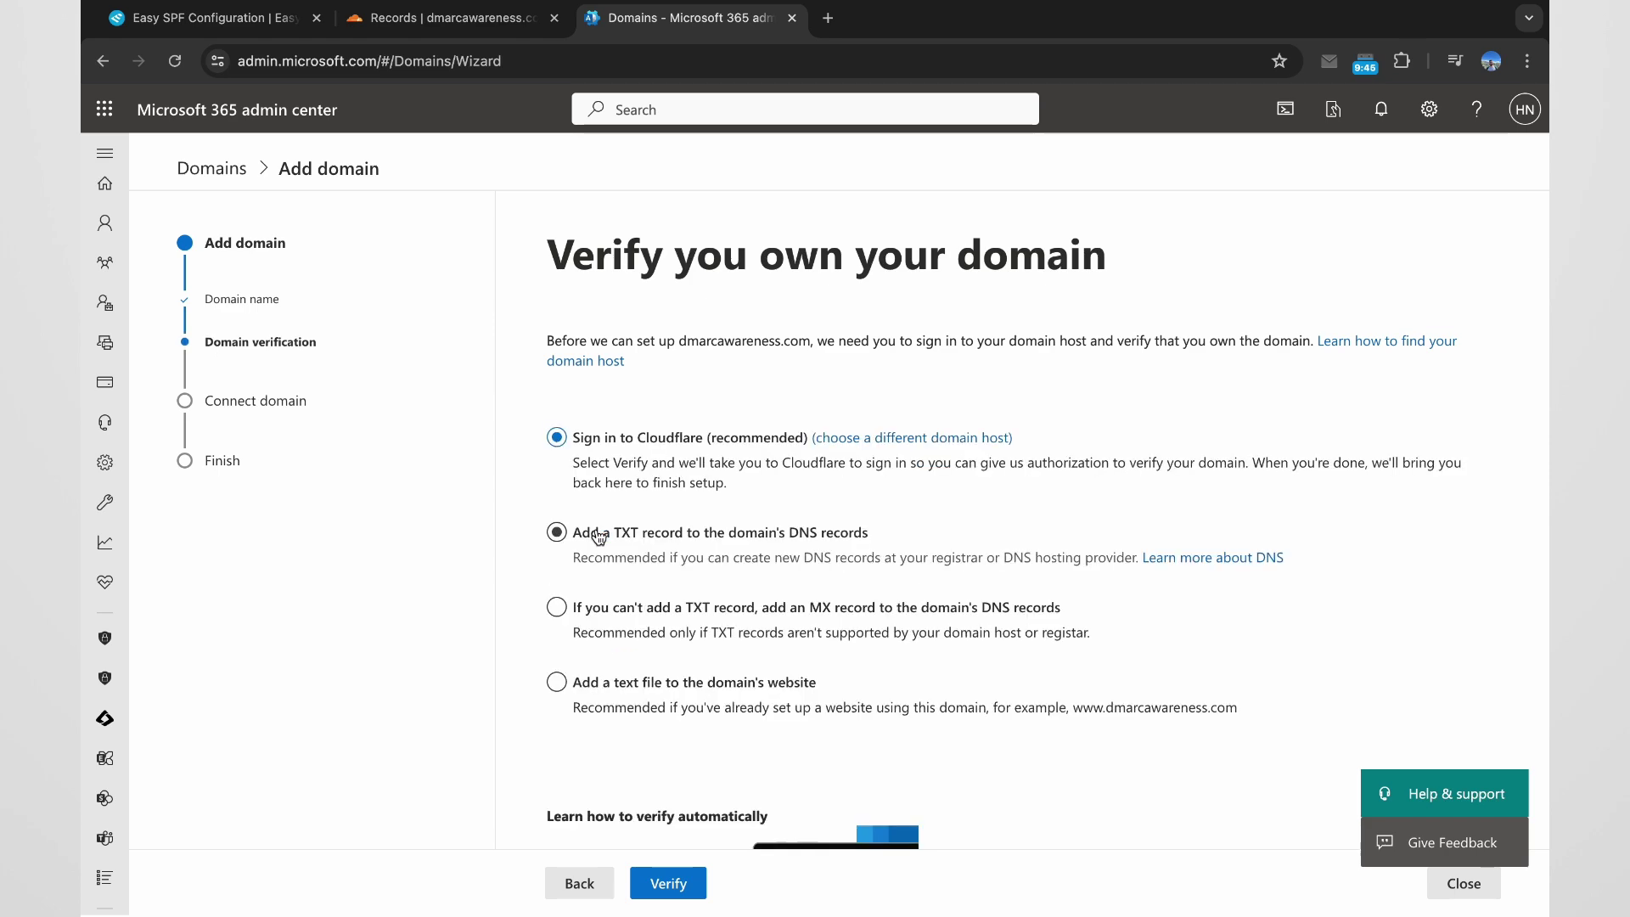
scroll(599, 527, down, 1)
scroll(705, 535, down, 3)
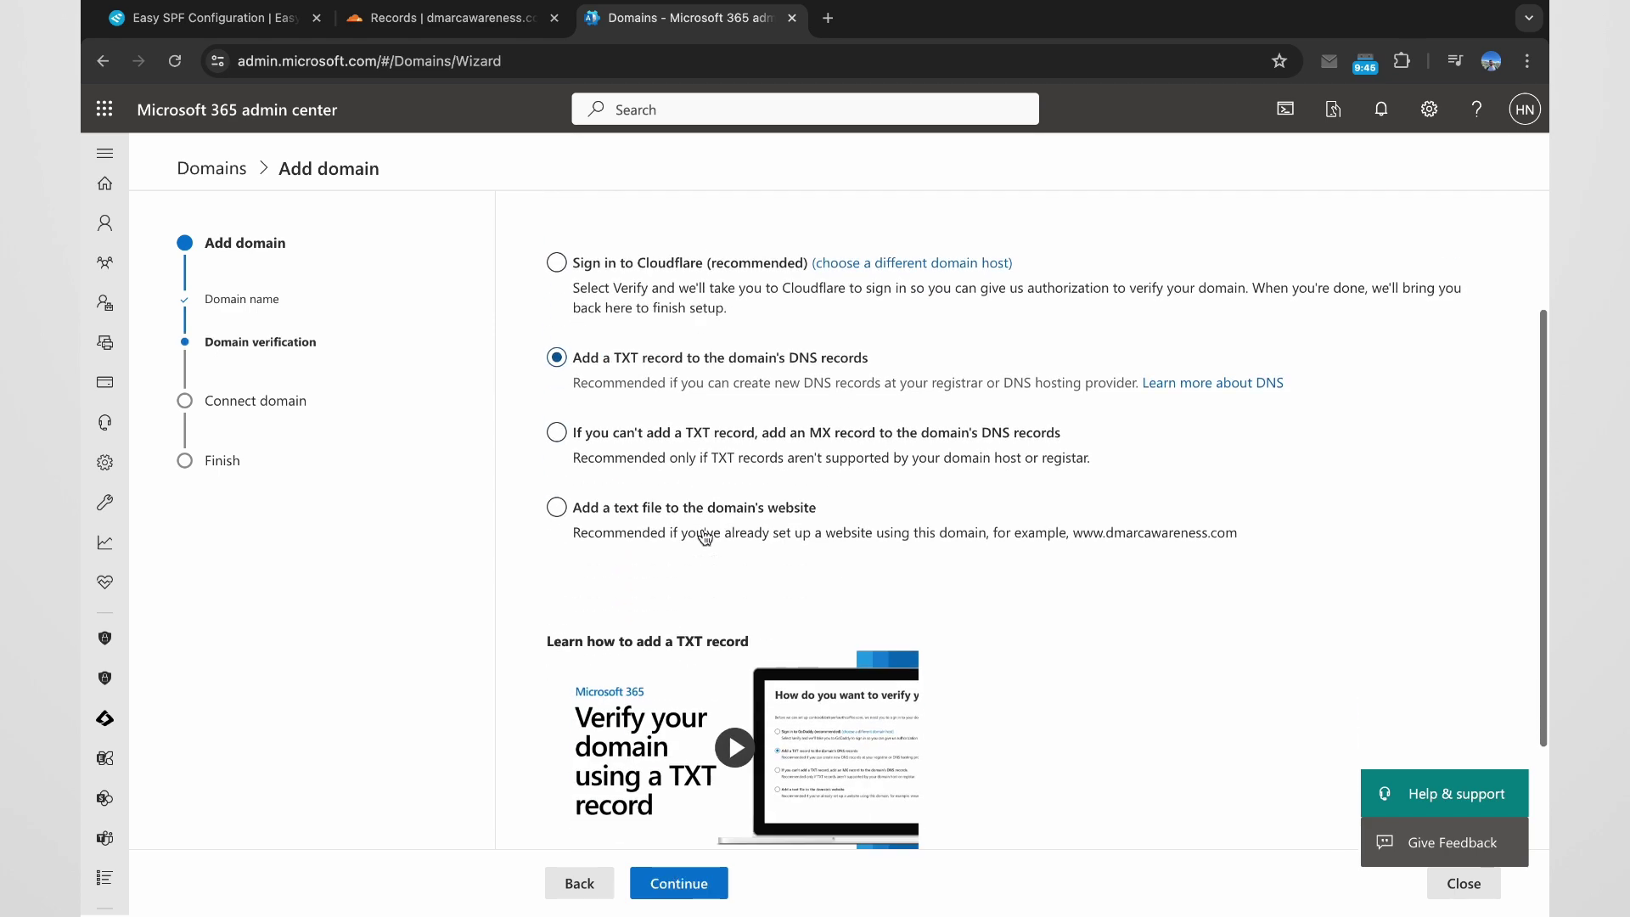
scroll(704, 536, down, 1)
click(703, 879)
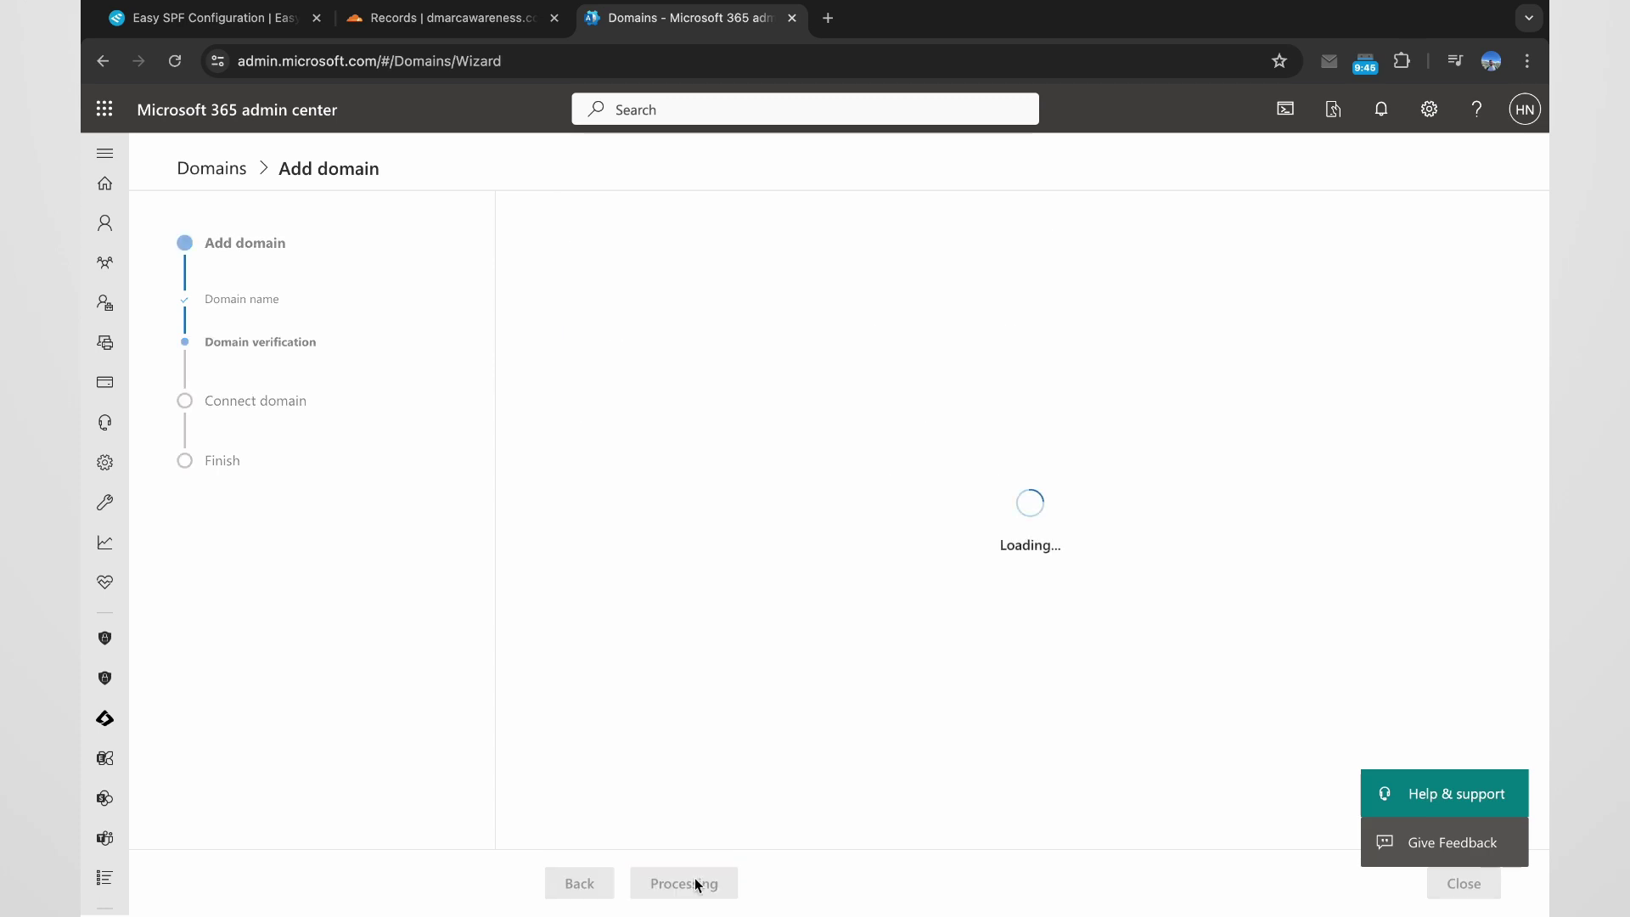
scroll(777, 660, down, 2)
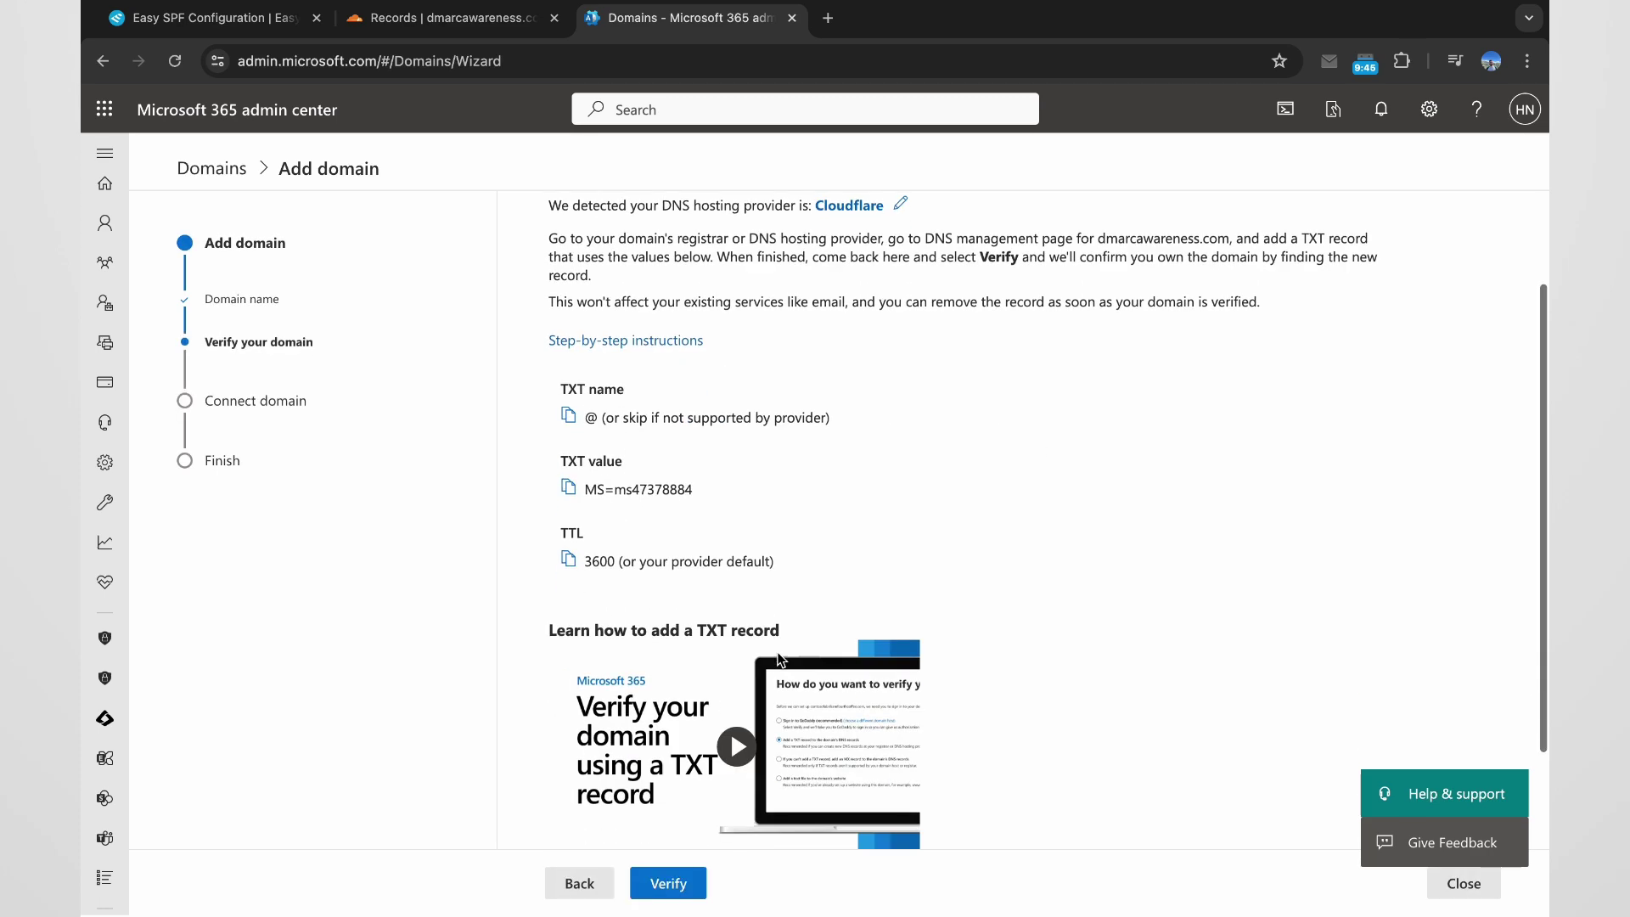
click(568, 488)
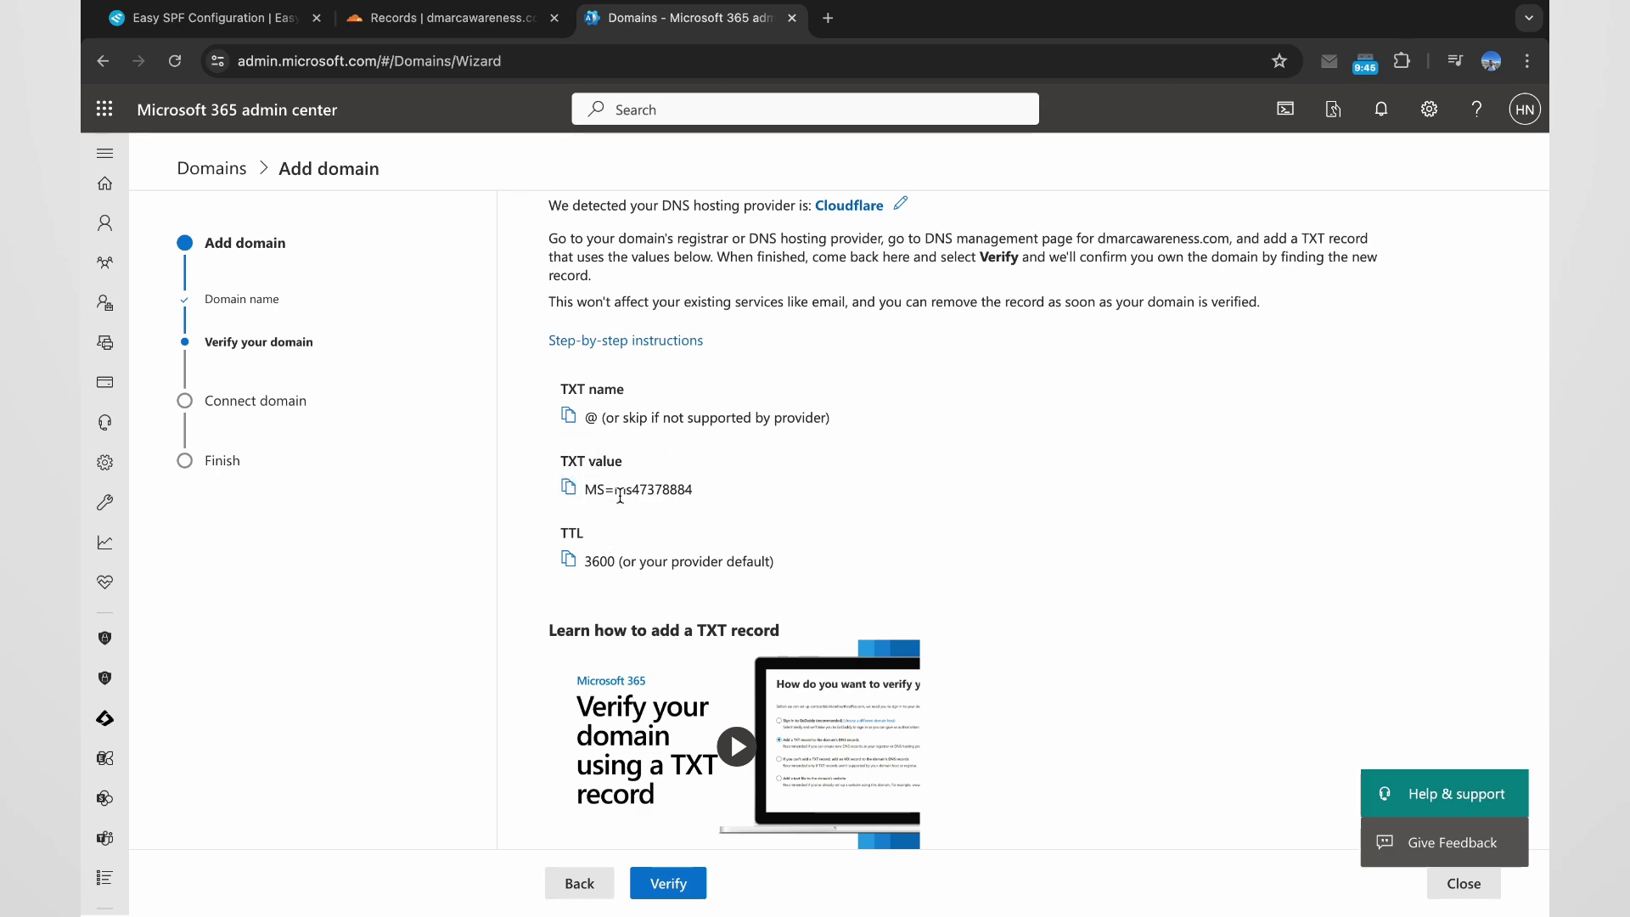
In Cloudflare, start a new TXT record for dmarcawareness.com named @ (root).
click(472, 23)
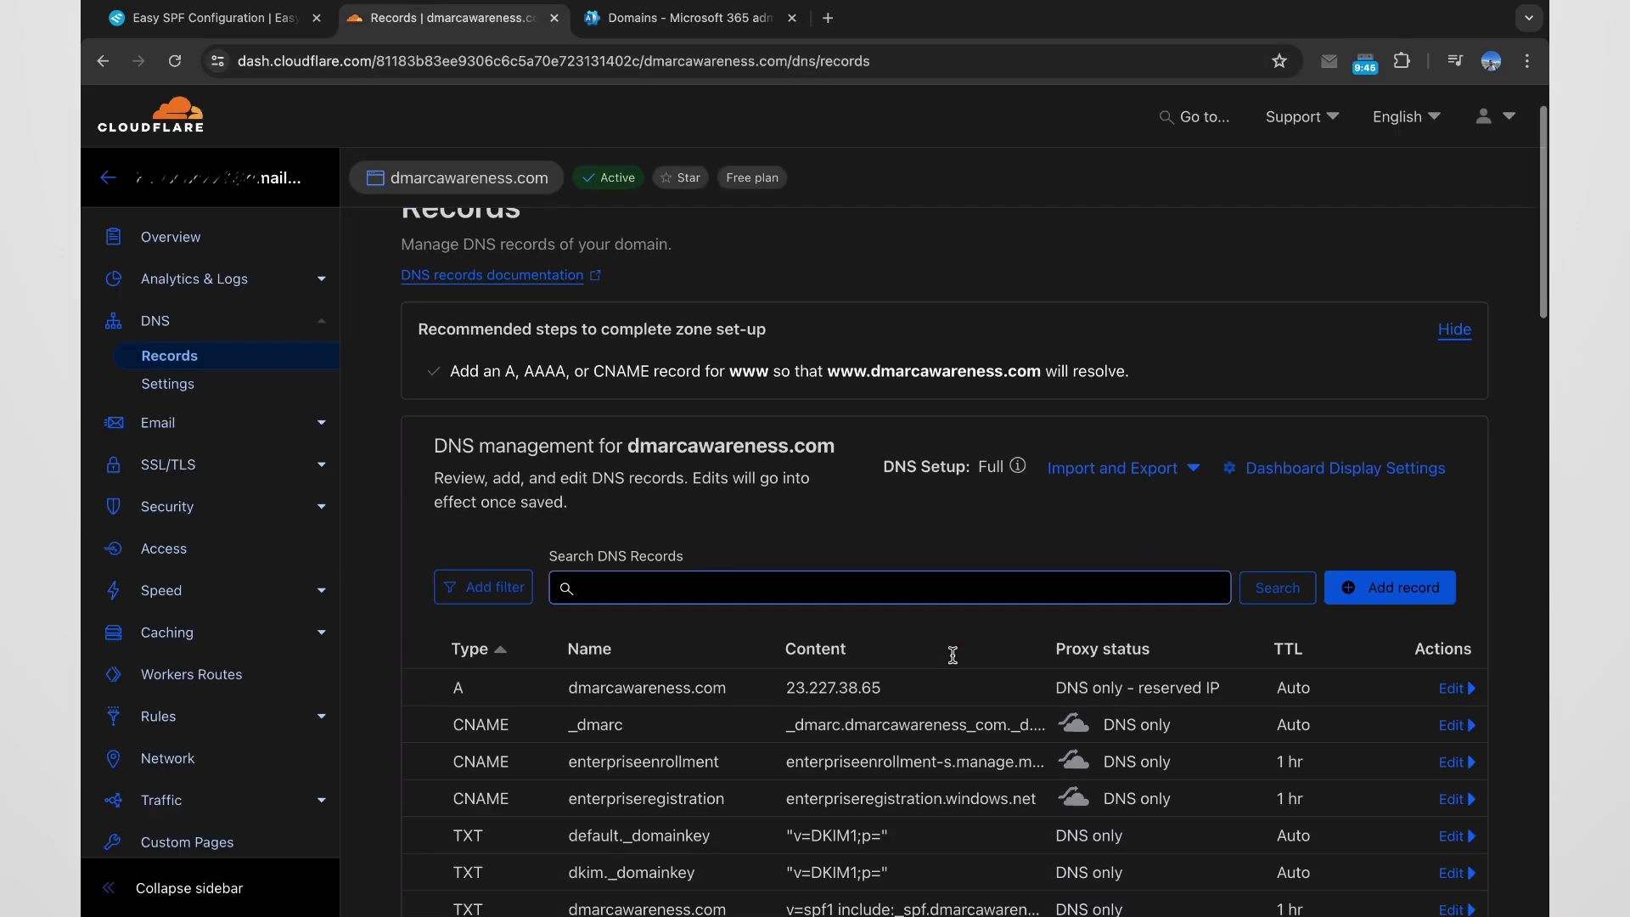
scroll(952, 654, down, 1)
click(1390, 517)
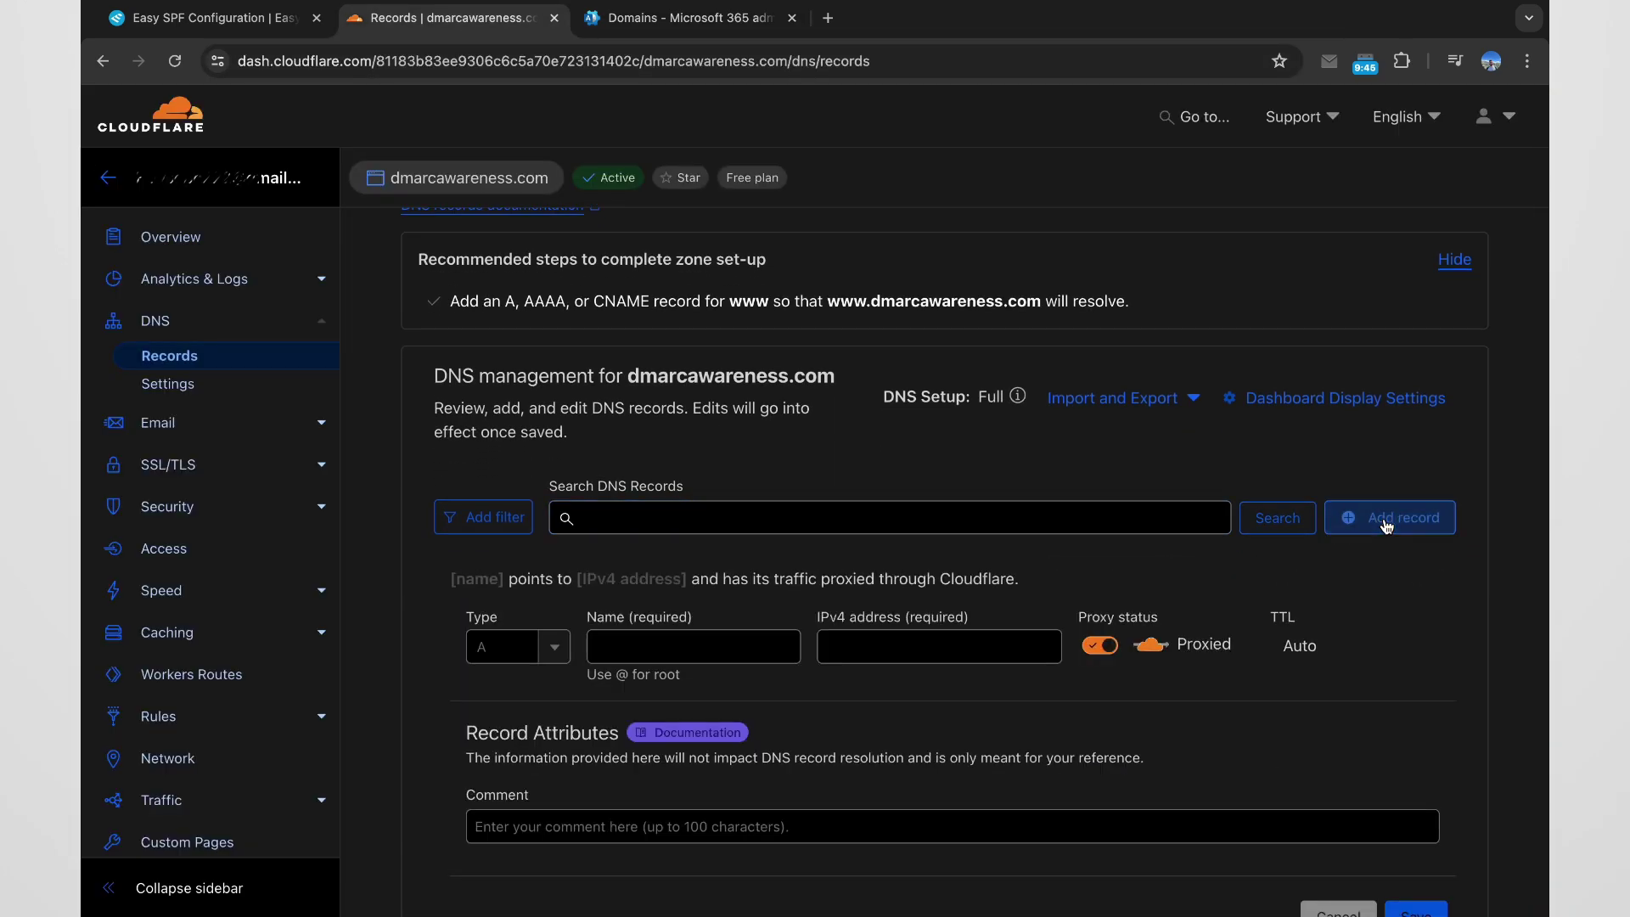
click(496, 656)
key(BackSpace)
text(txt)
click(496, 694)
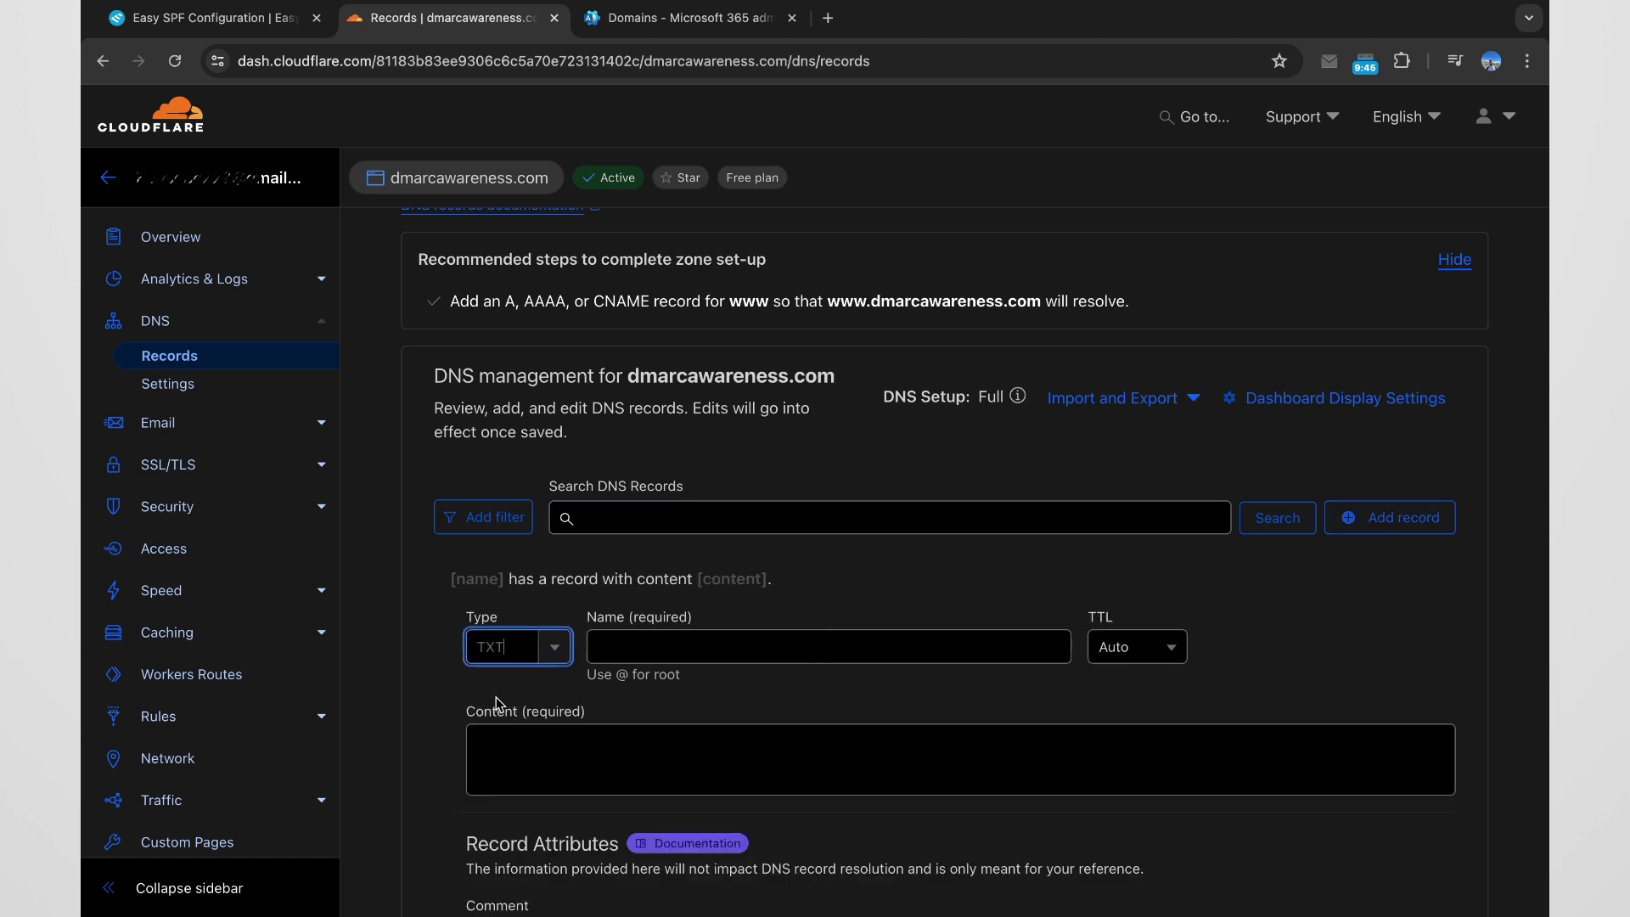
click(749, 645)
text(@)
Paste MS=ms47378884 as the content, save the TXT record and return to Microsoft 365.
right_click(630, 648)
click(687, 489)
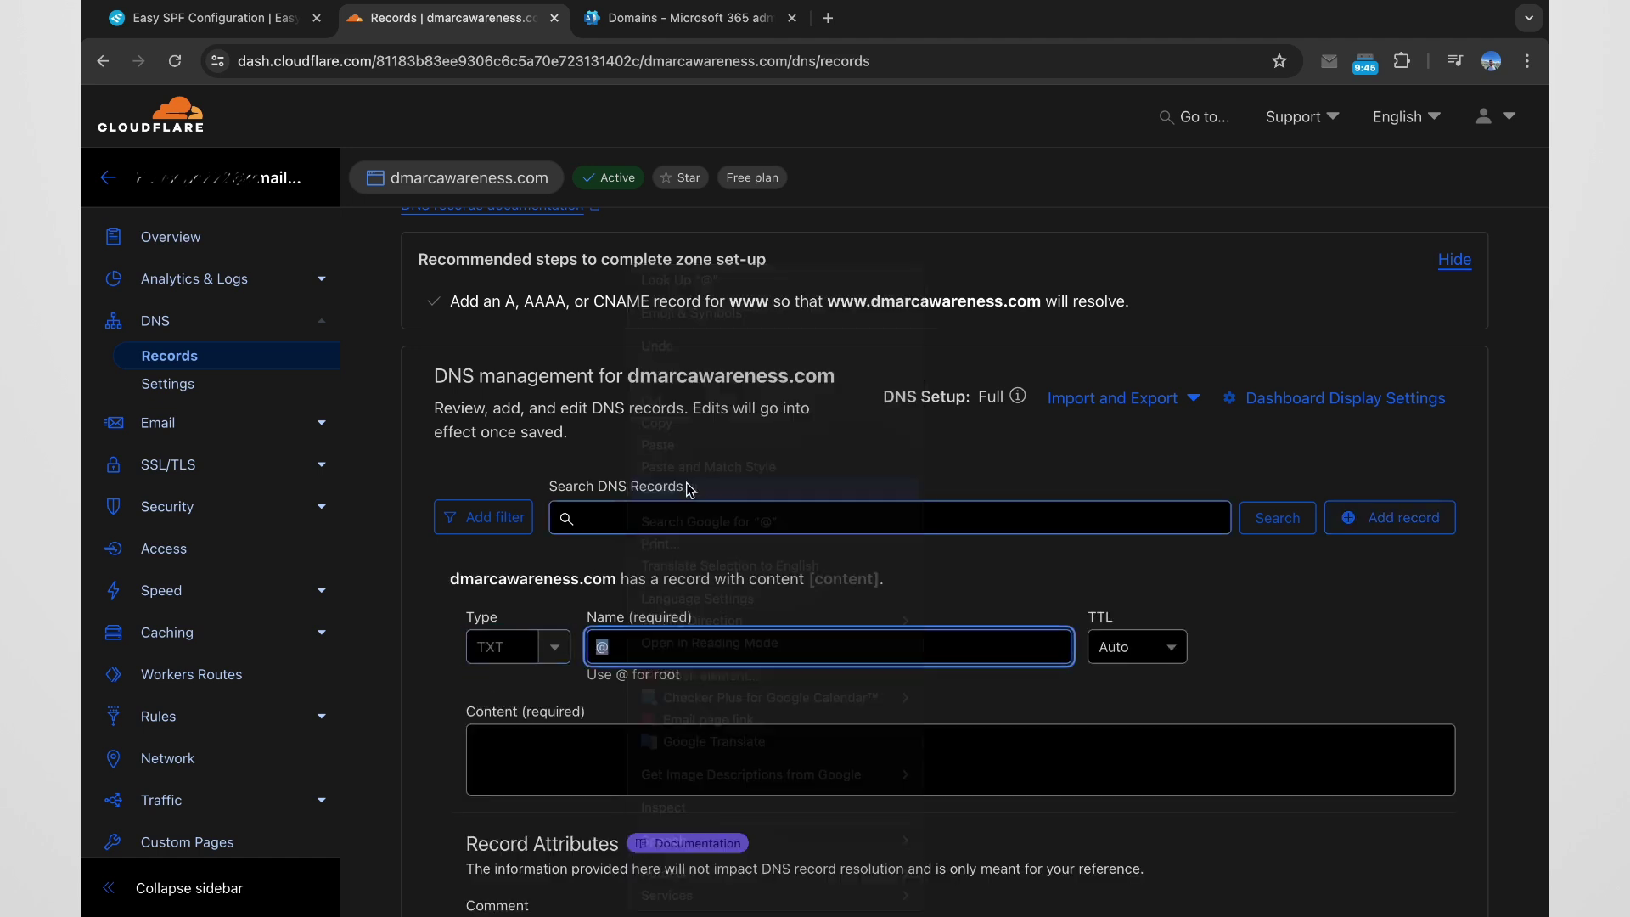
click(598, 761)
key(ctrl+v)
scroll(599, 763, down, 1)
scroll(1088, 749, down, 1)
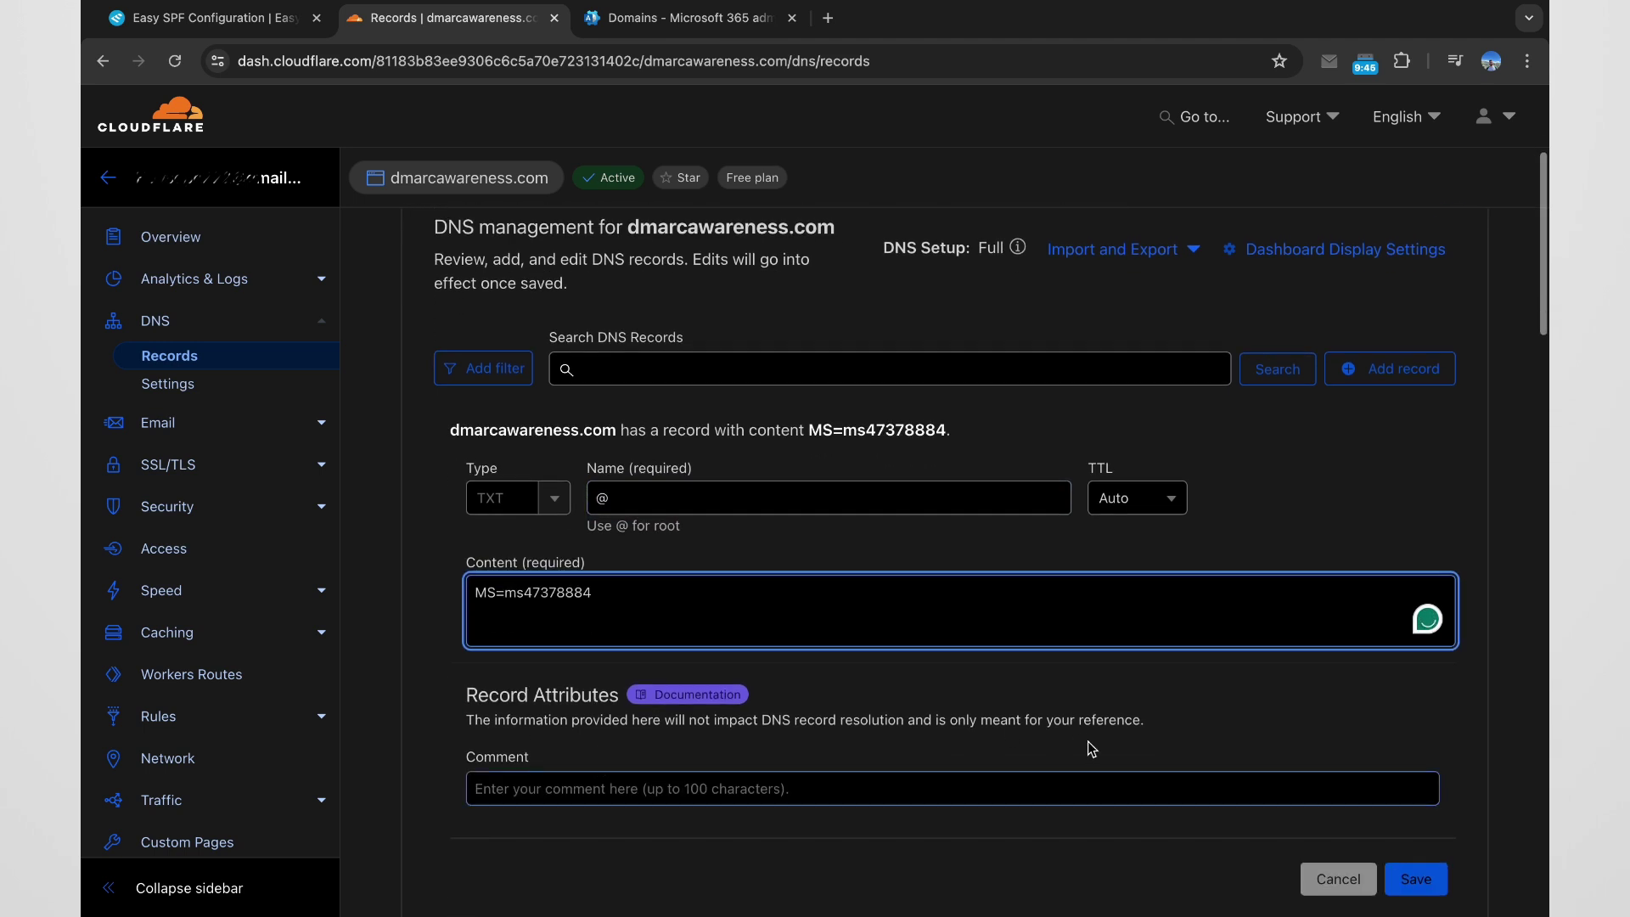
click(1435, 859)
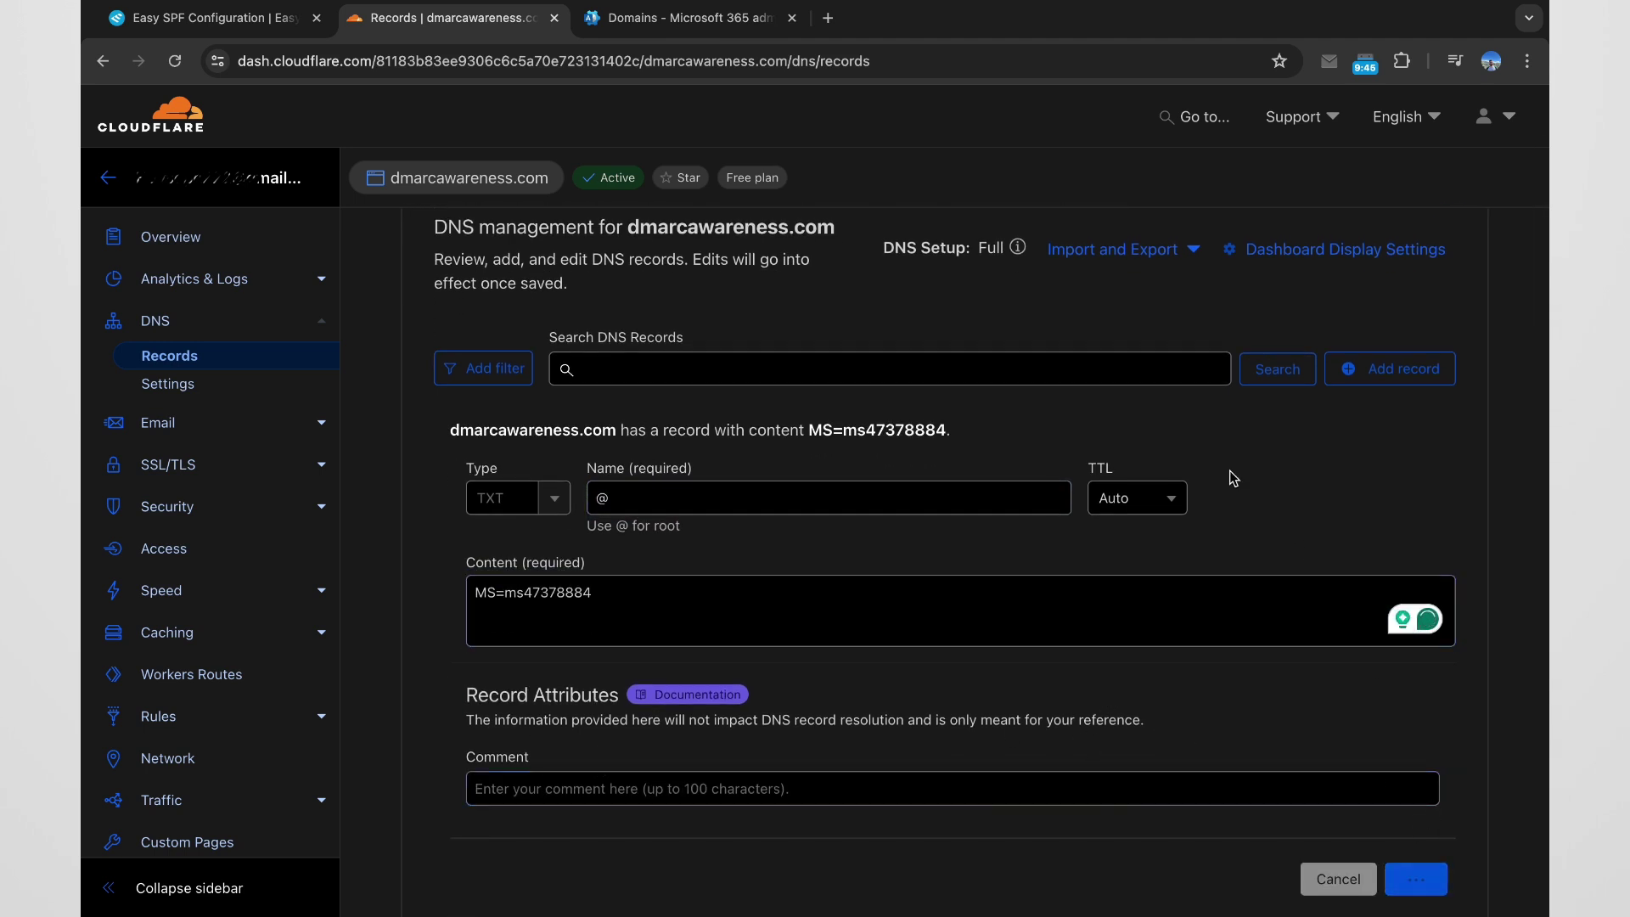
scroll(955, 435, up, 1)
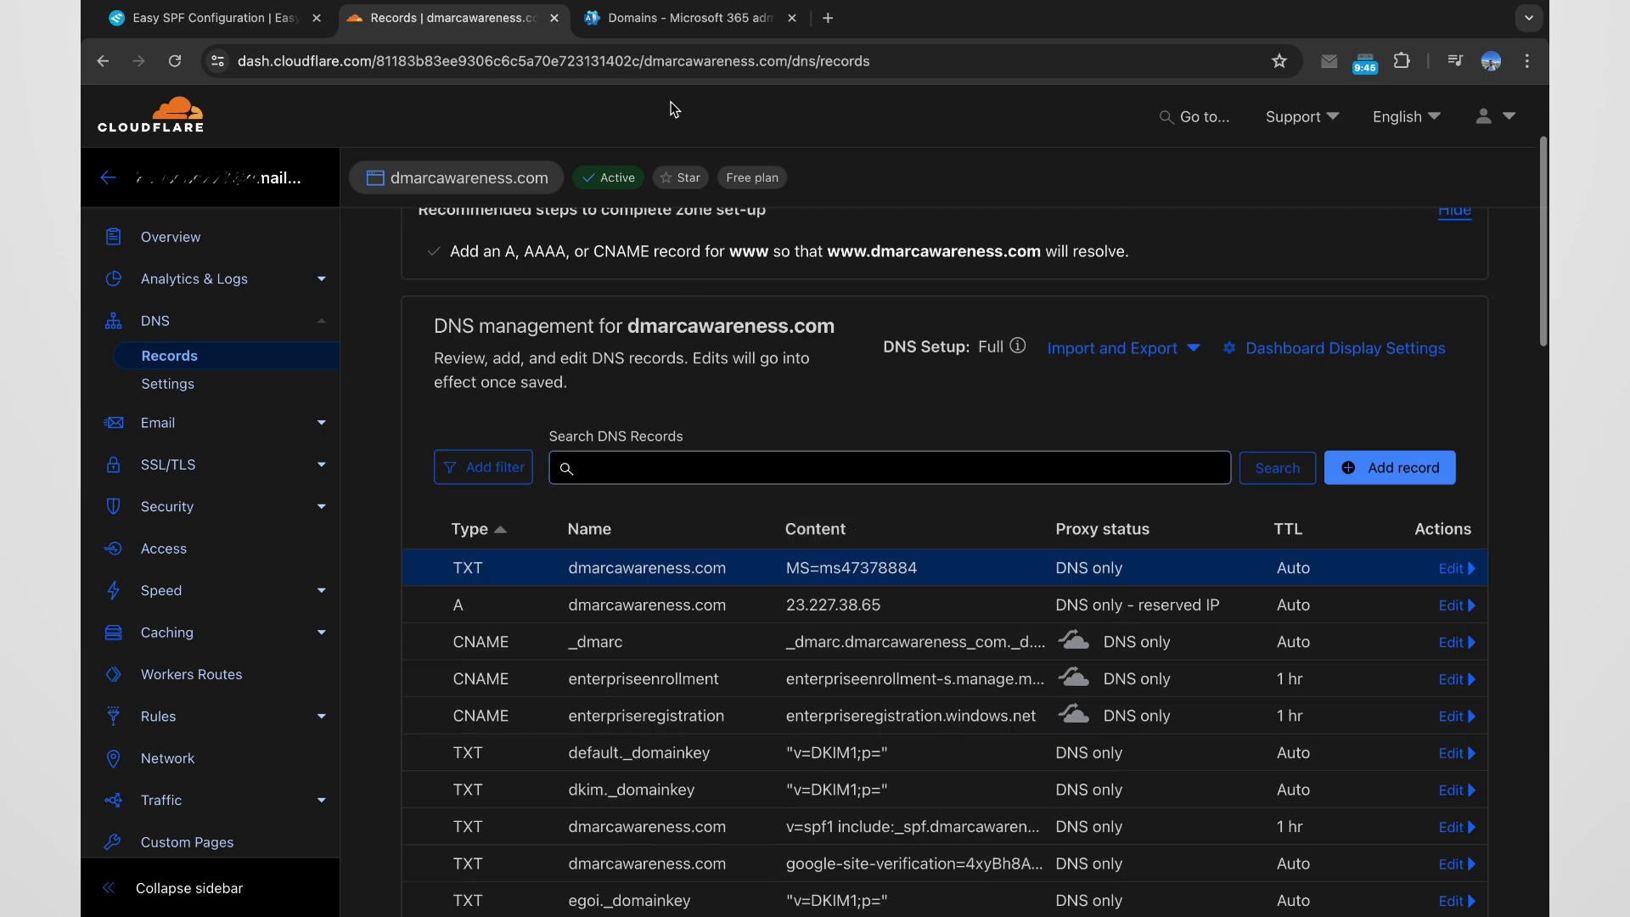
click(660, 23)
scroll(739, 582, down, 2)
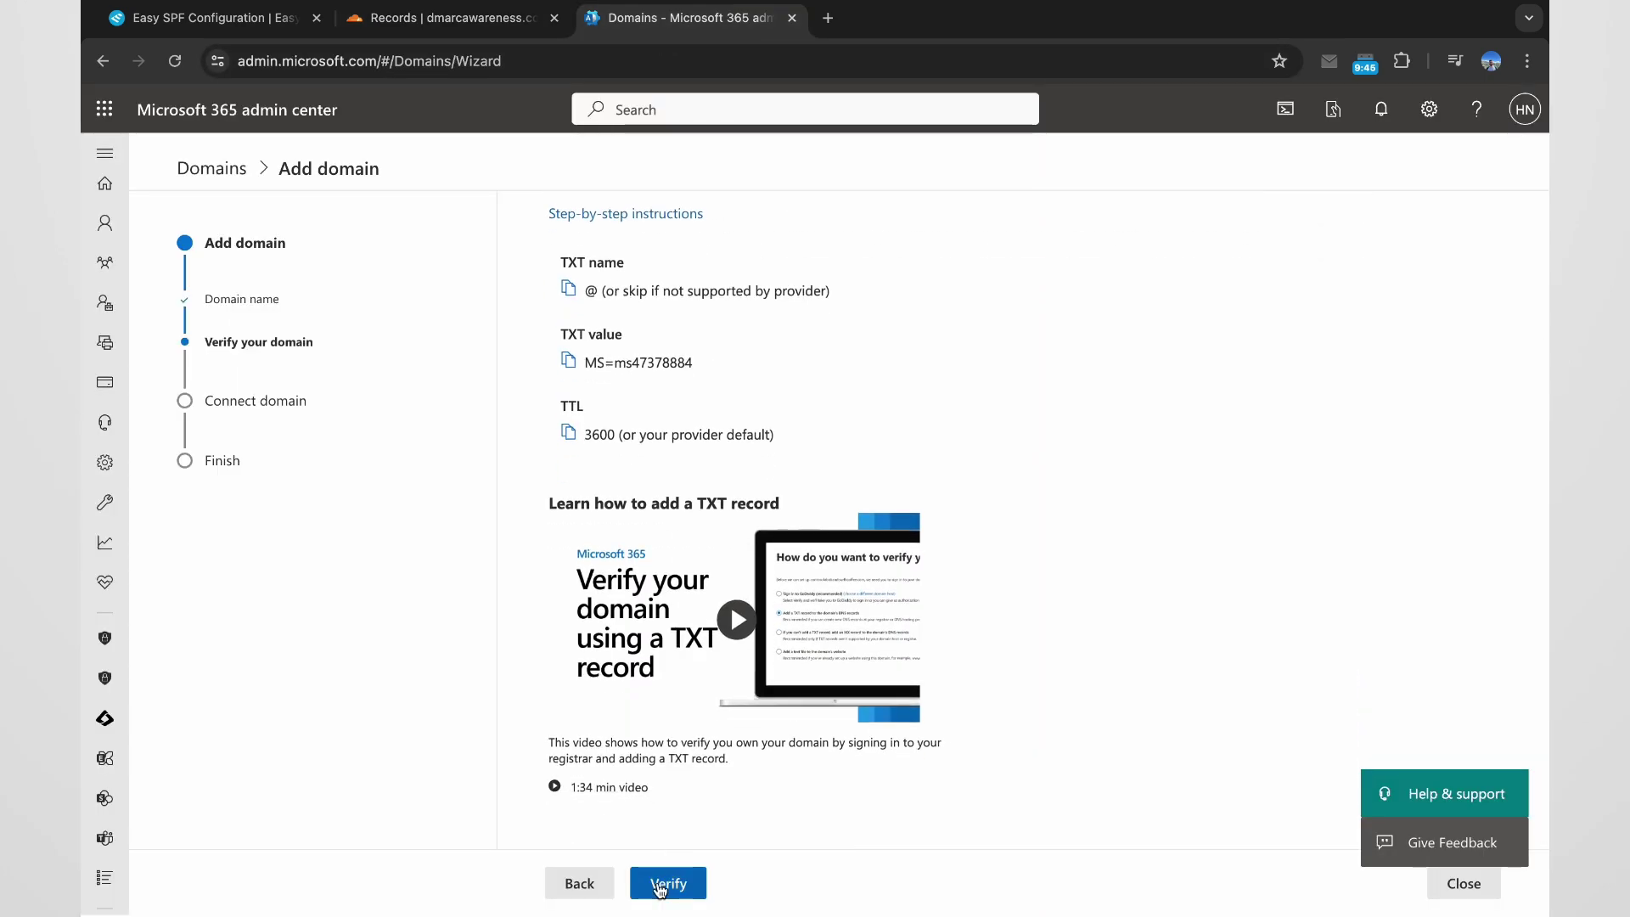
Verify dmarcawareness.com and choose 'Add your own DNS records' under More options.
click(658, 888)
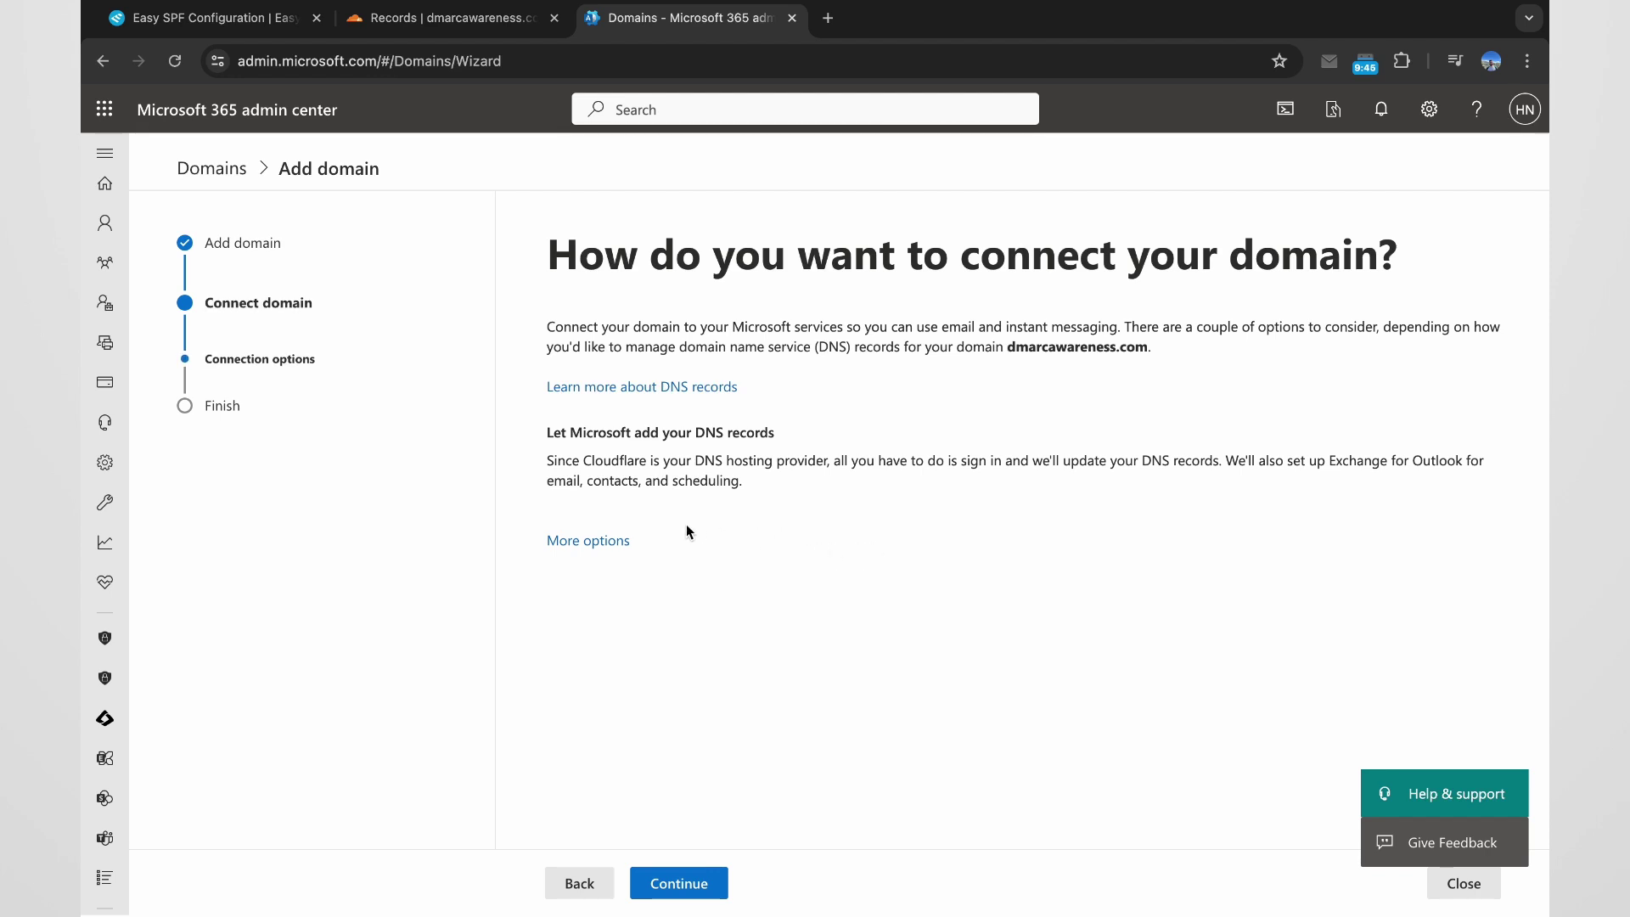
click(585, 546)
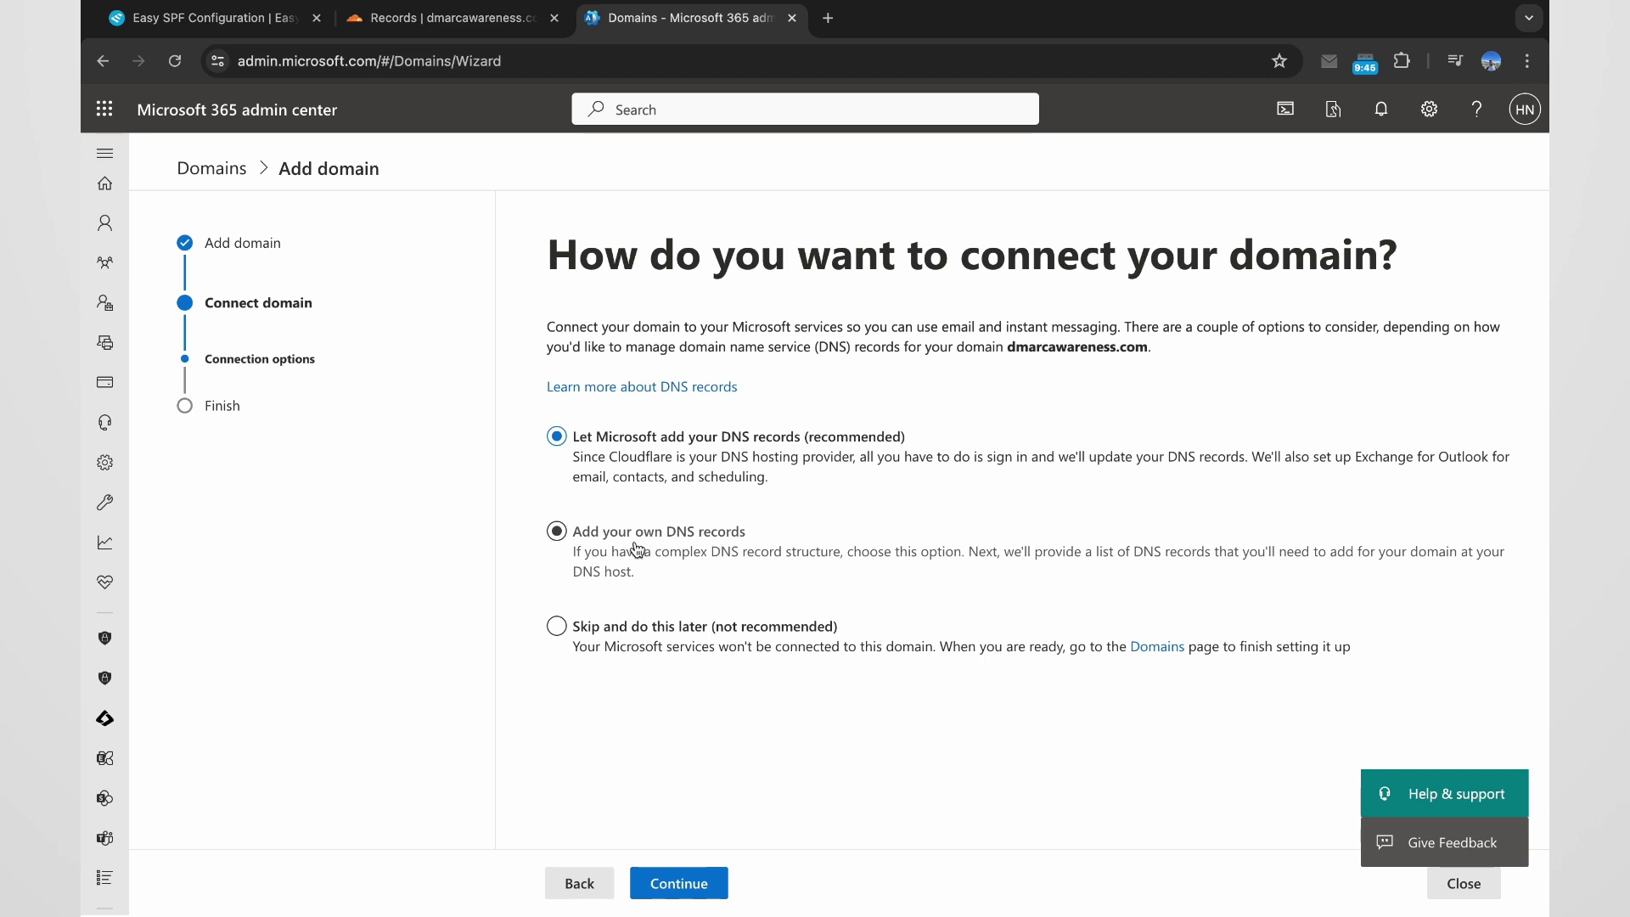
click(619, 552)
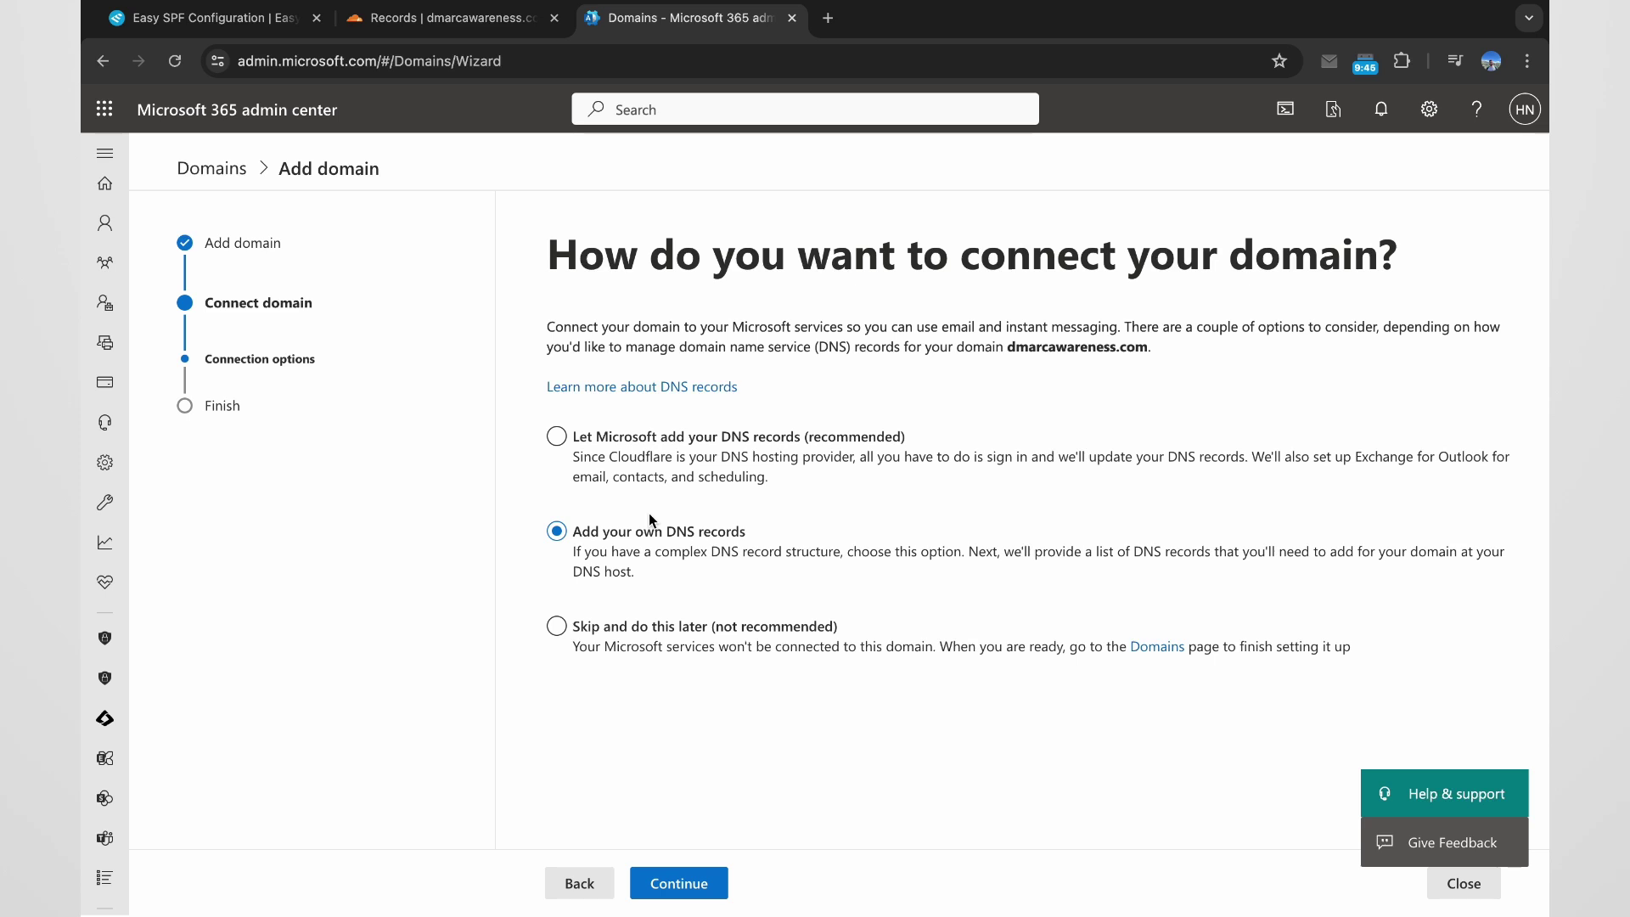
Continue to the required records and copy the MX value dmarcawareness-com.mail.protection.outlook.com.
click(678, 891)
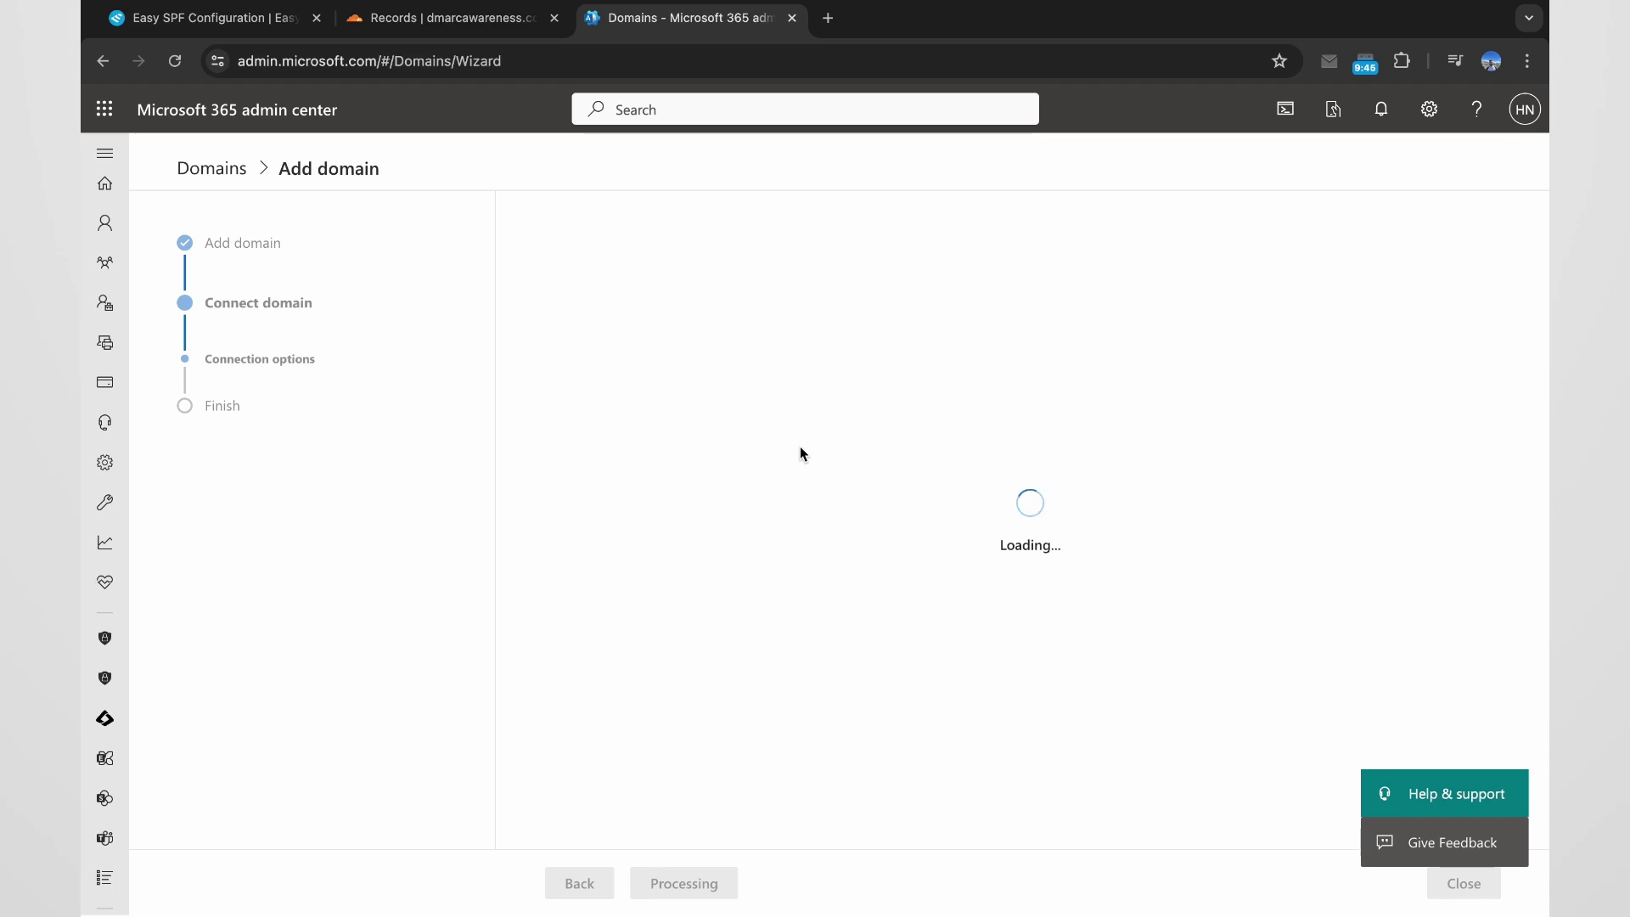
scroll(800, 448, down, 2)
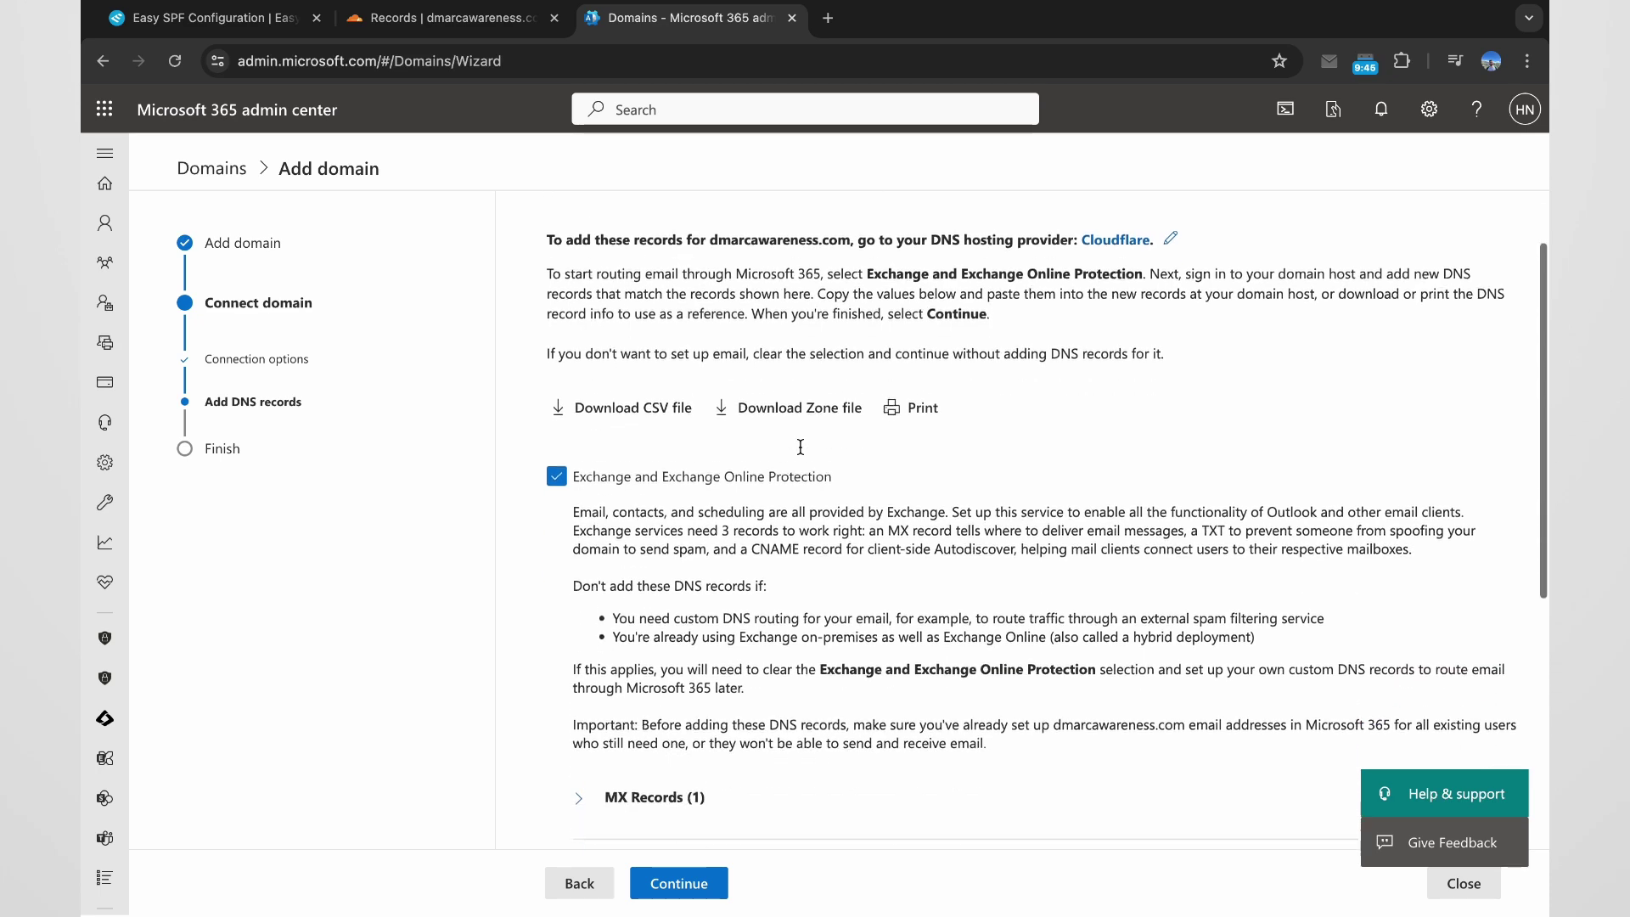
scroll(799, 446, down, 2)
scroll(800, 446, down, 1)
scroll(800, 447, down, 1)
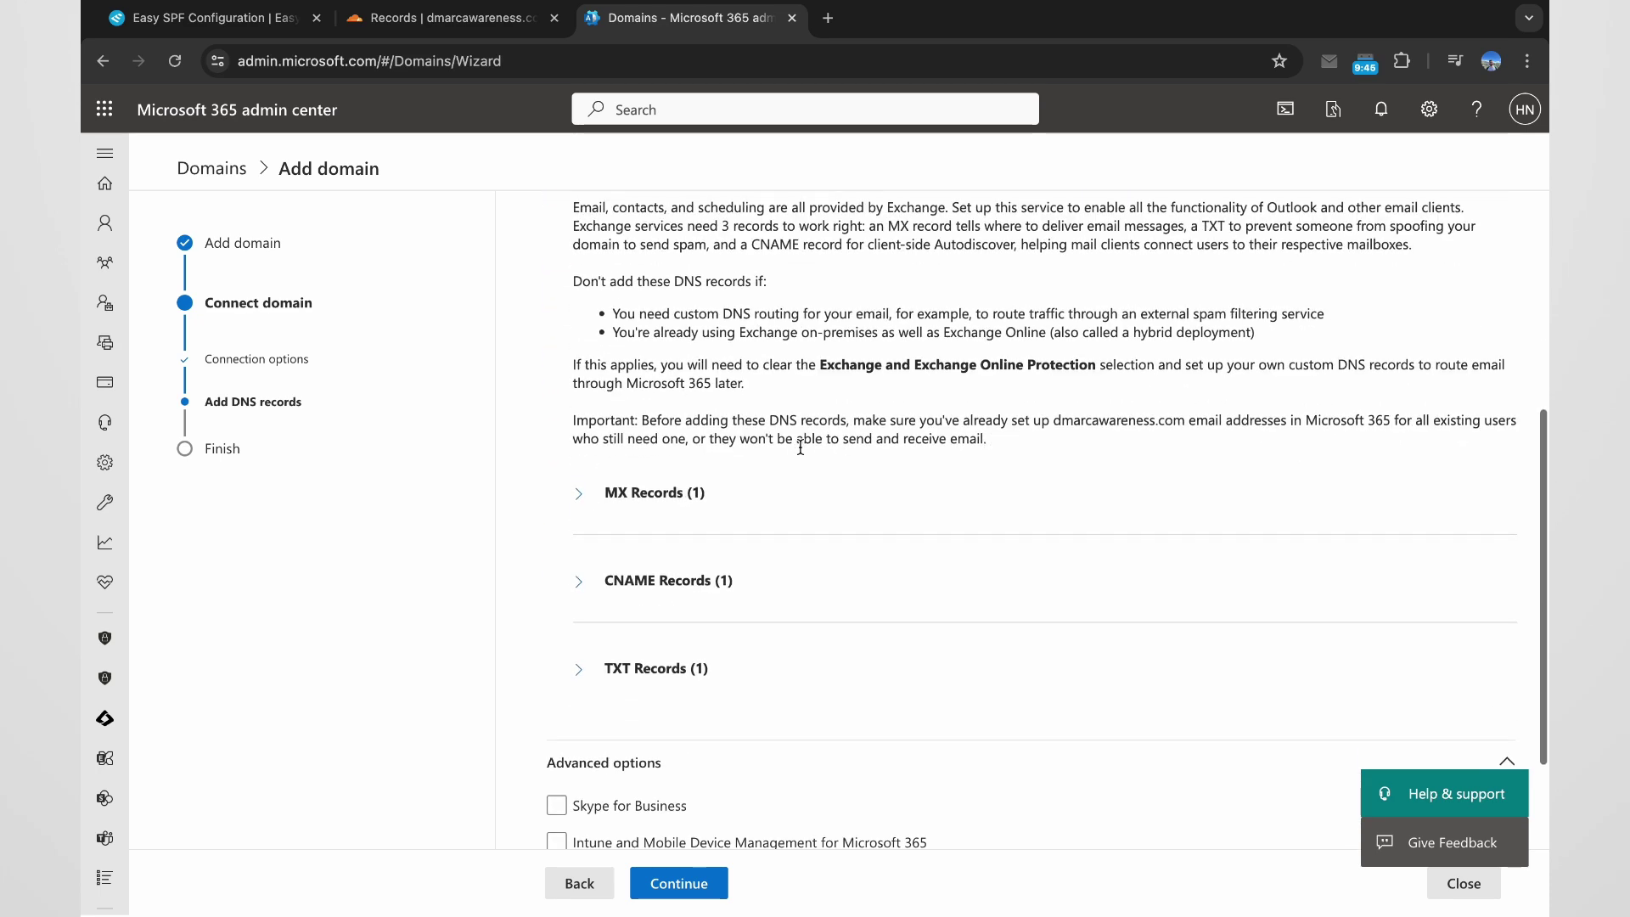
click(586, 494)
scroll(714, 535, down, 1)
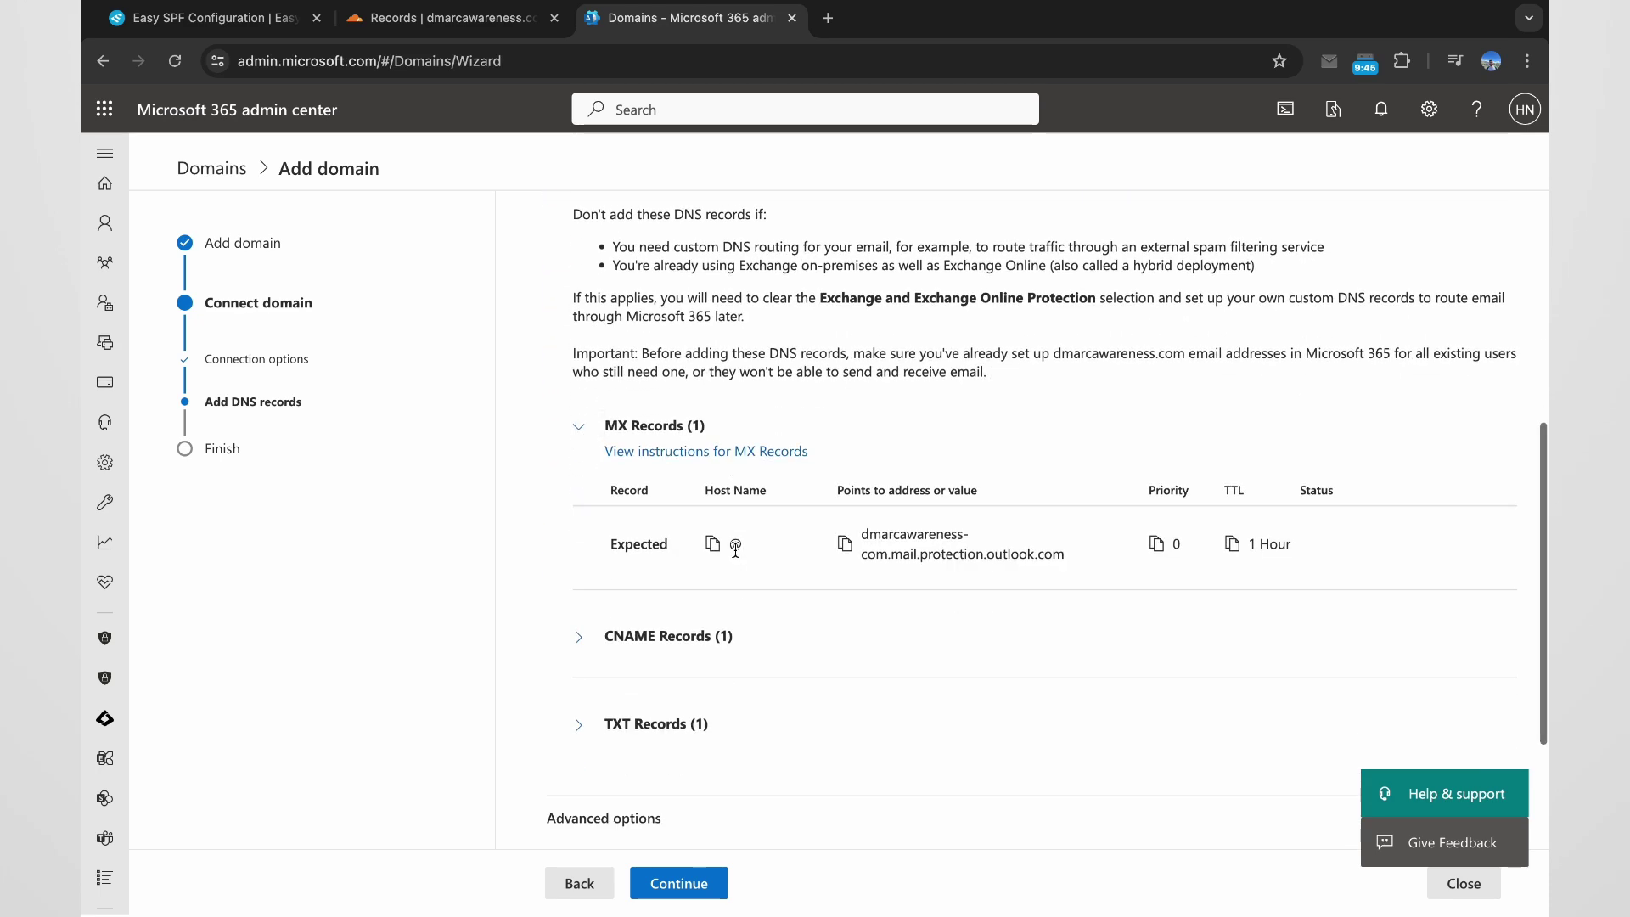
click(844, 547)
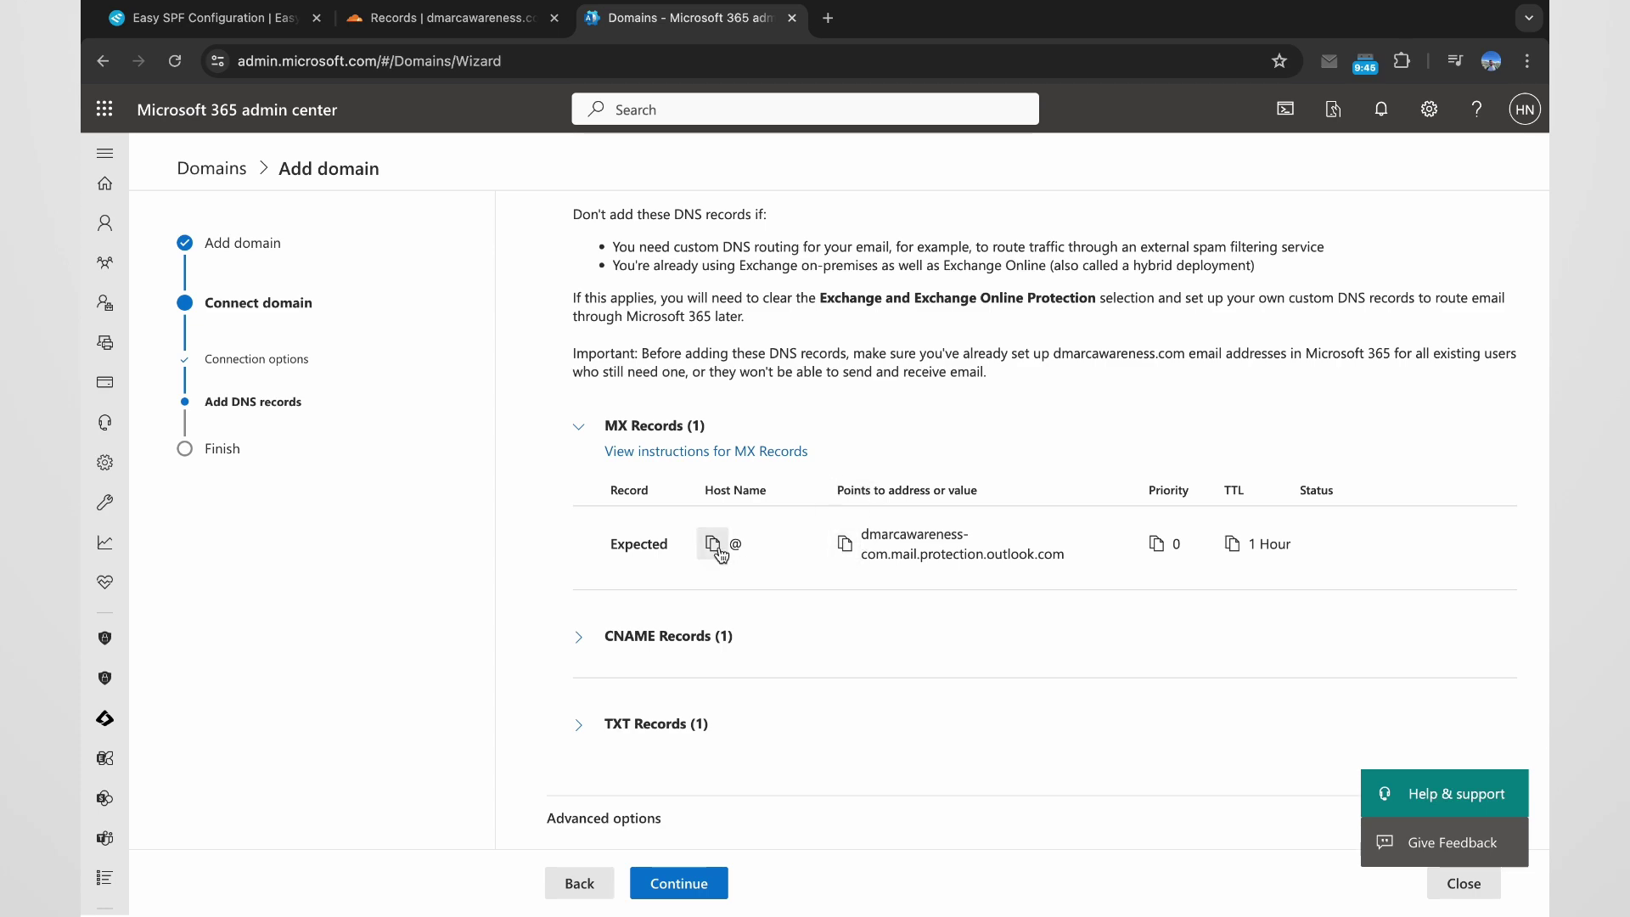
In Cloudflare, create an MX record for @ pointing to dmarcawareness-com.mail.protection.outlook.com.
click(471, 21)
click(1397, 464)
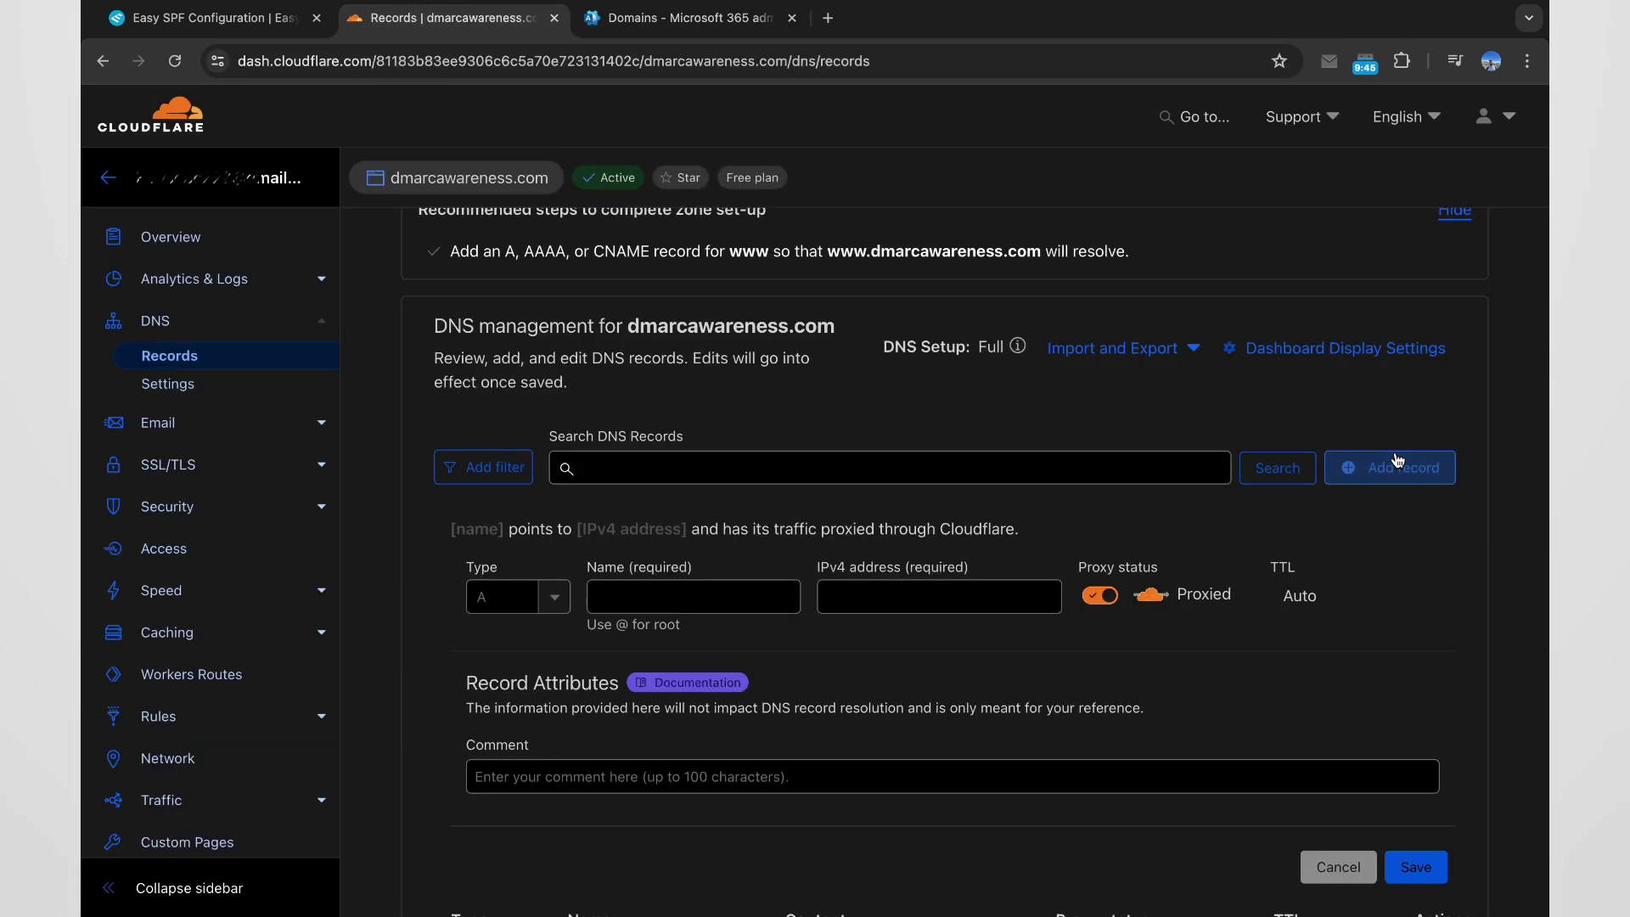
click(497, 581)
text(m)
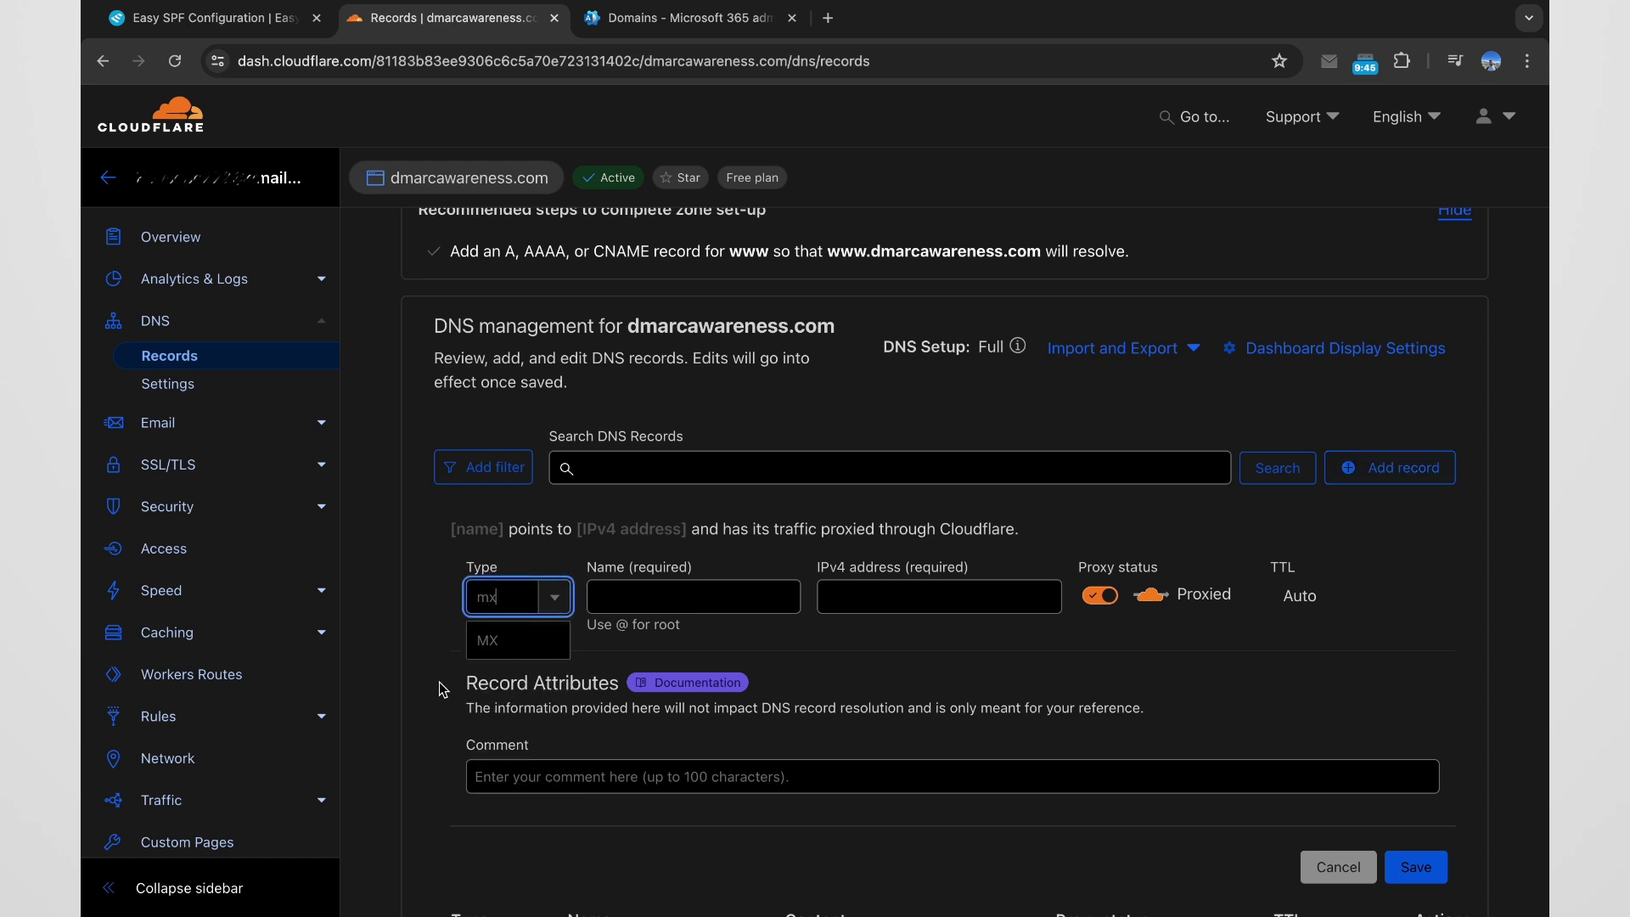
text(x)
key(Return)
click(661, 594)
text(@)
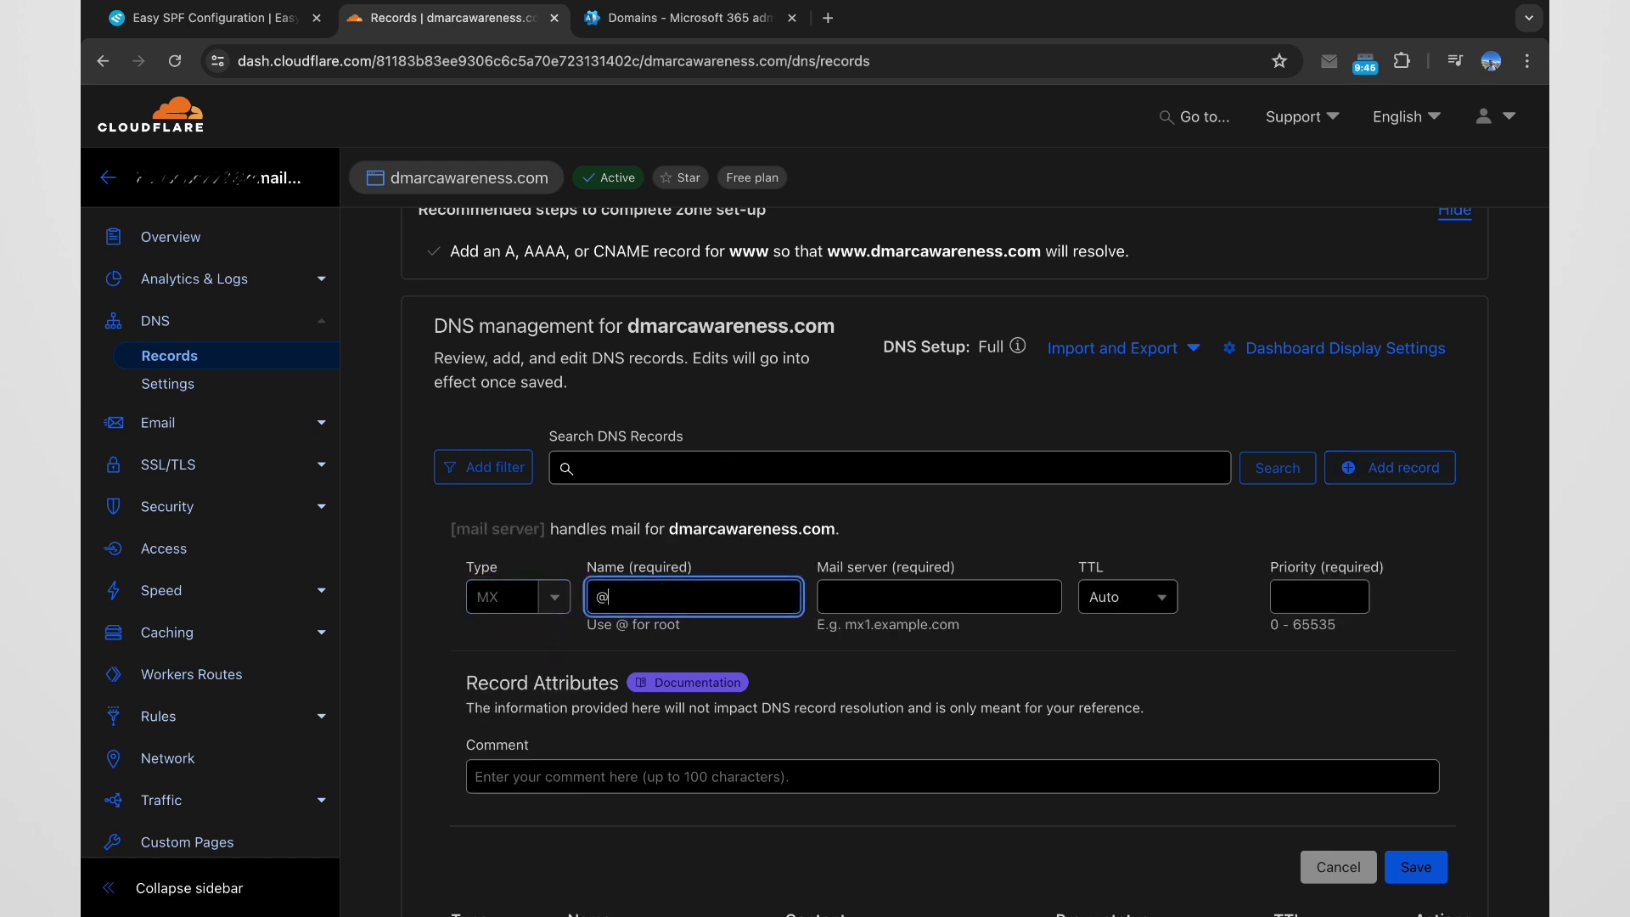
click(861, 588)
text(dmarcawareness-com.mail.protection.outlook.com)
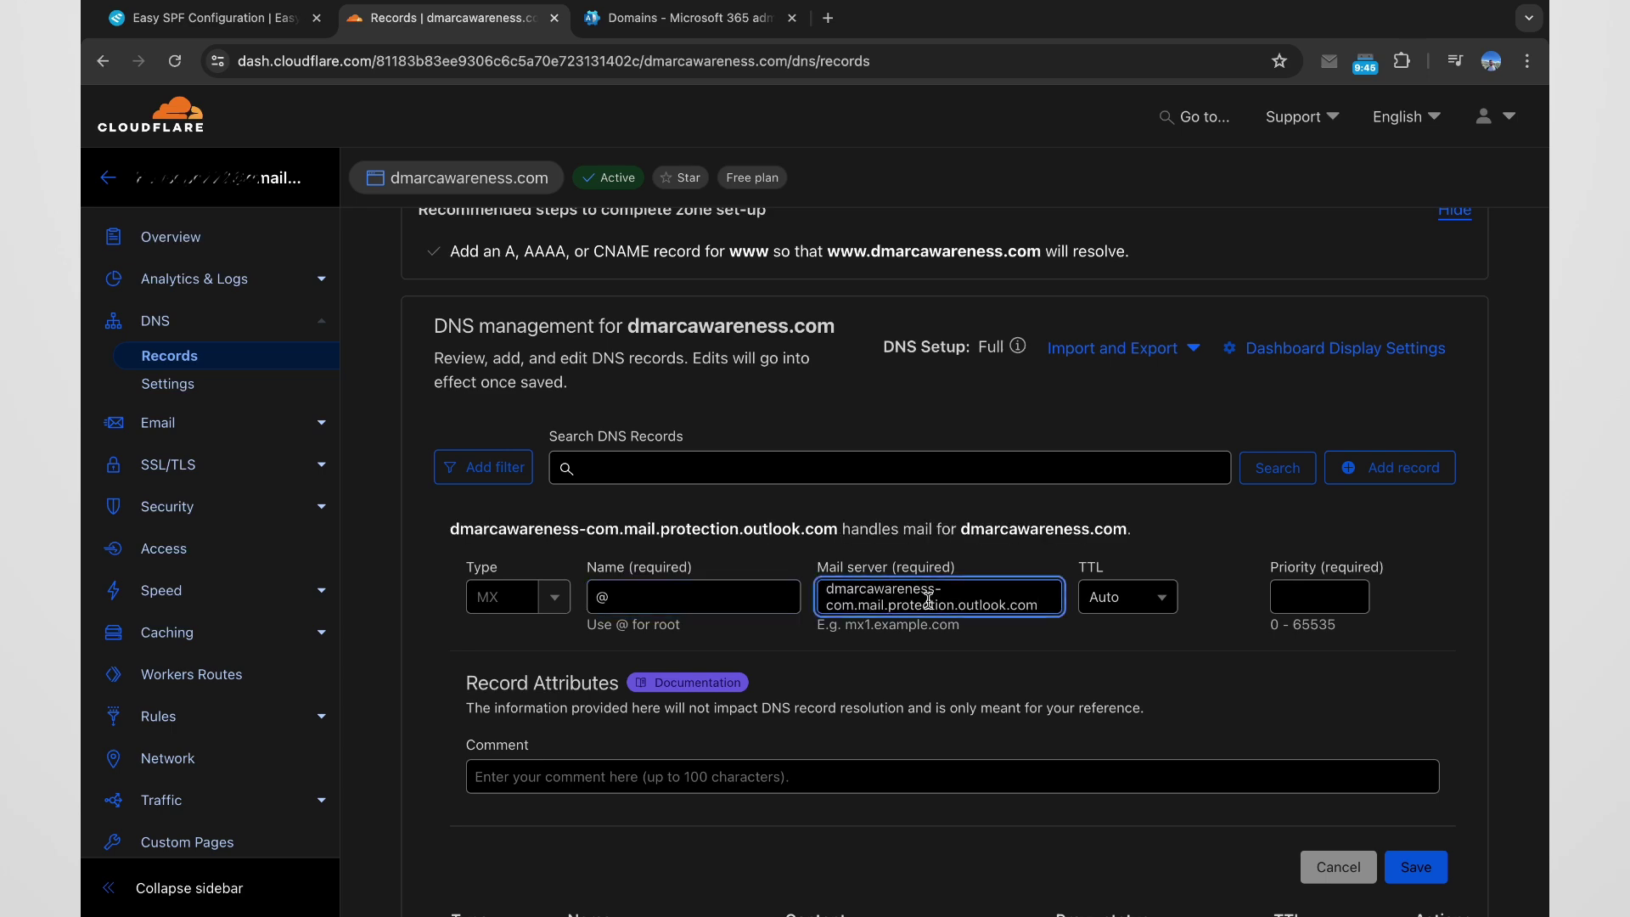
Set the MX priority to 0, save the record and return to the Microsoft 365 wizard.
key(ctrl+Tab)
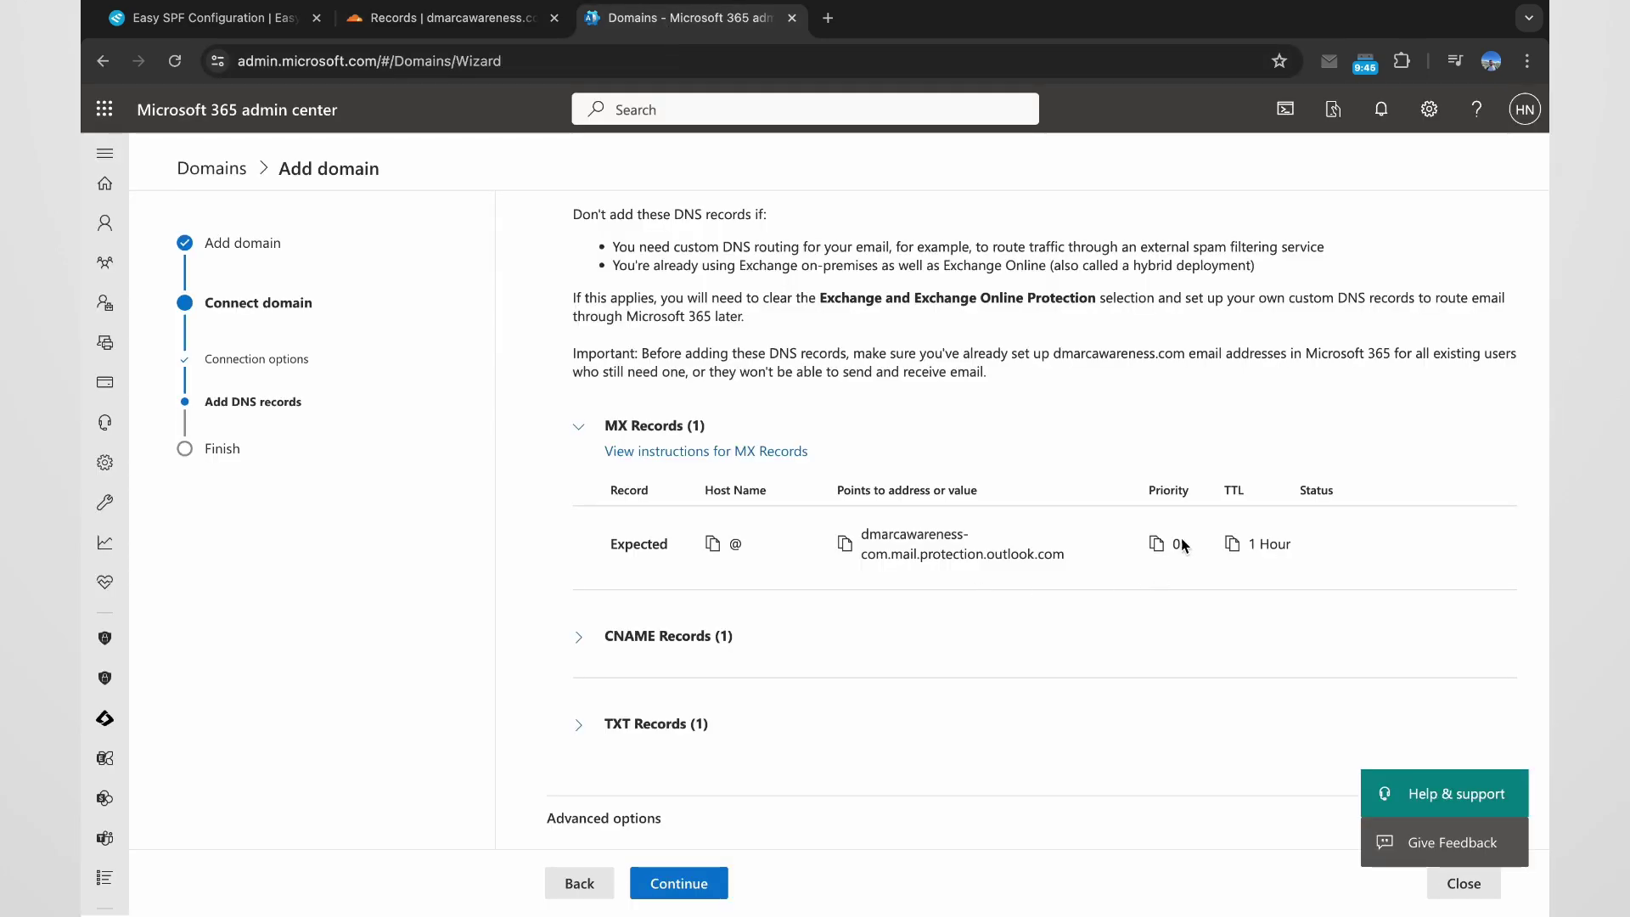
click(467, 29)
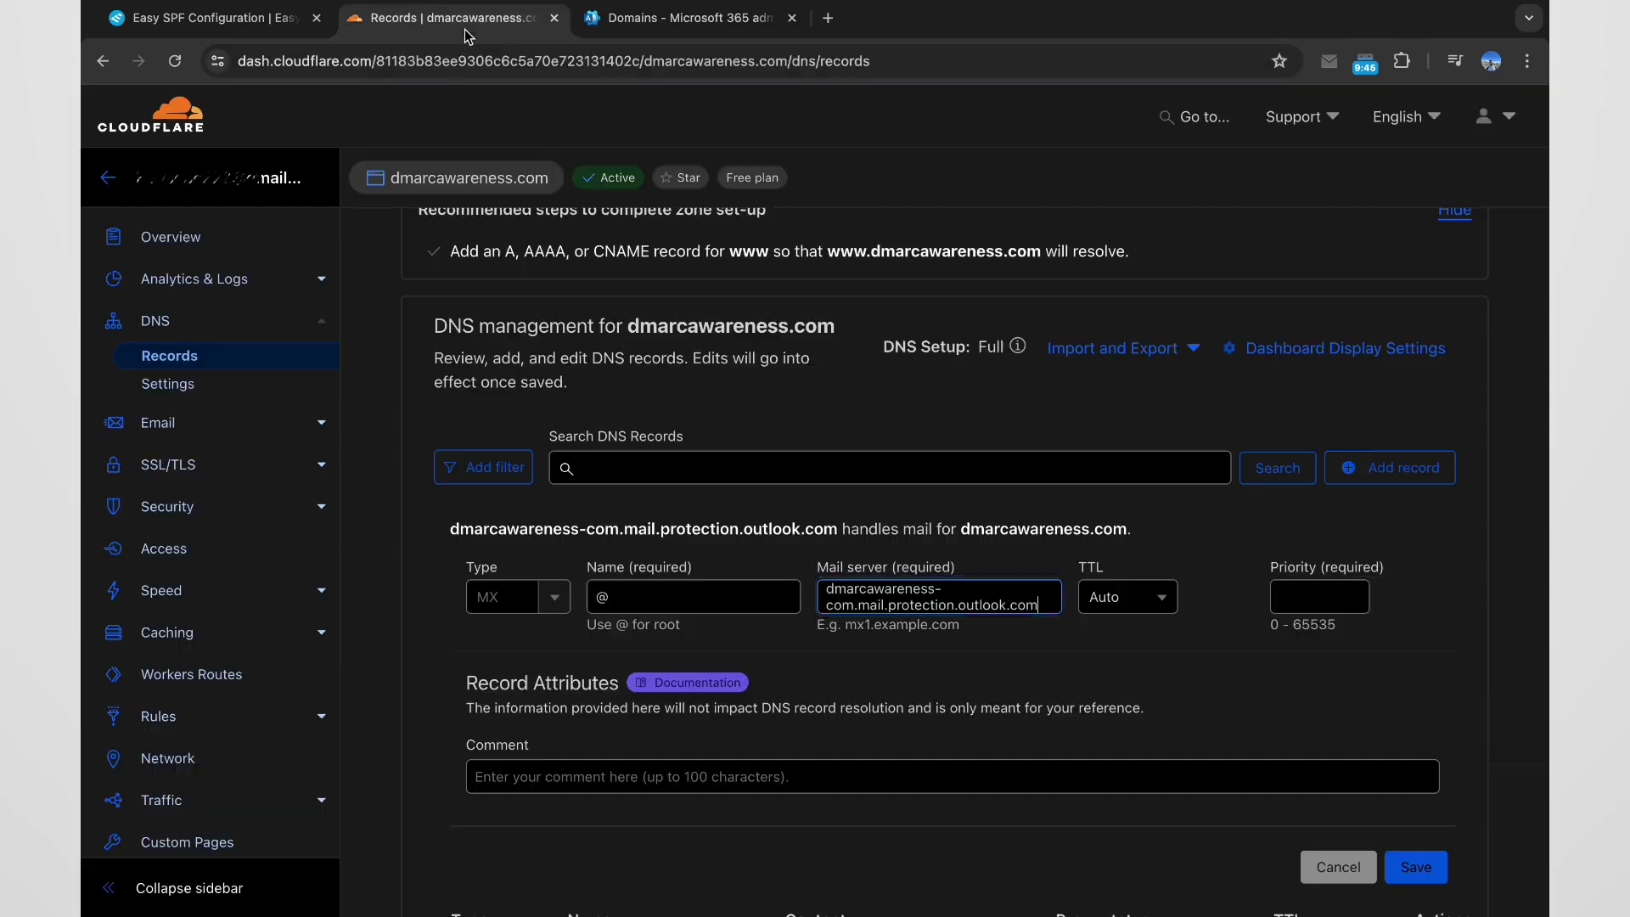
click(1352, 597)
text(0)
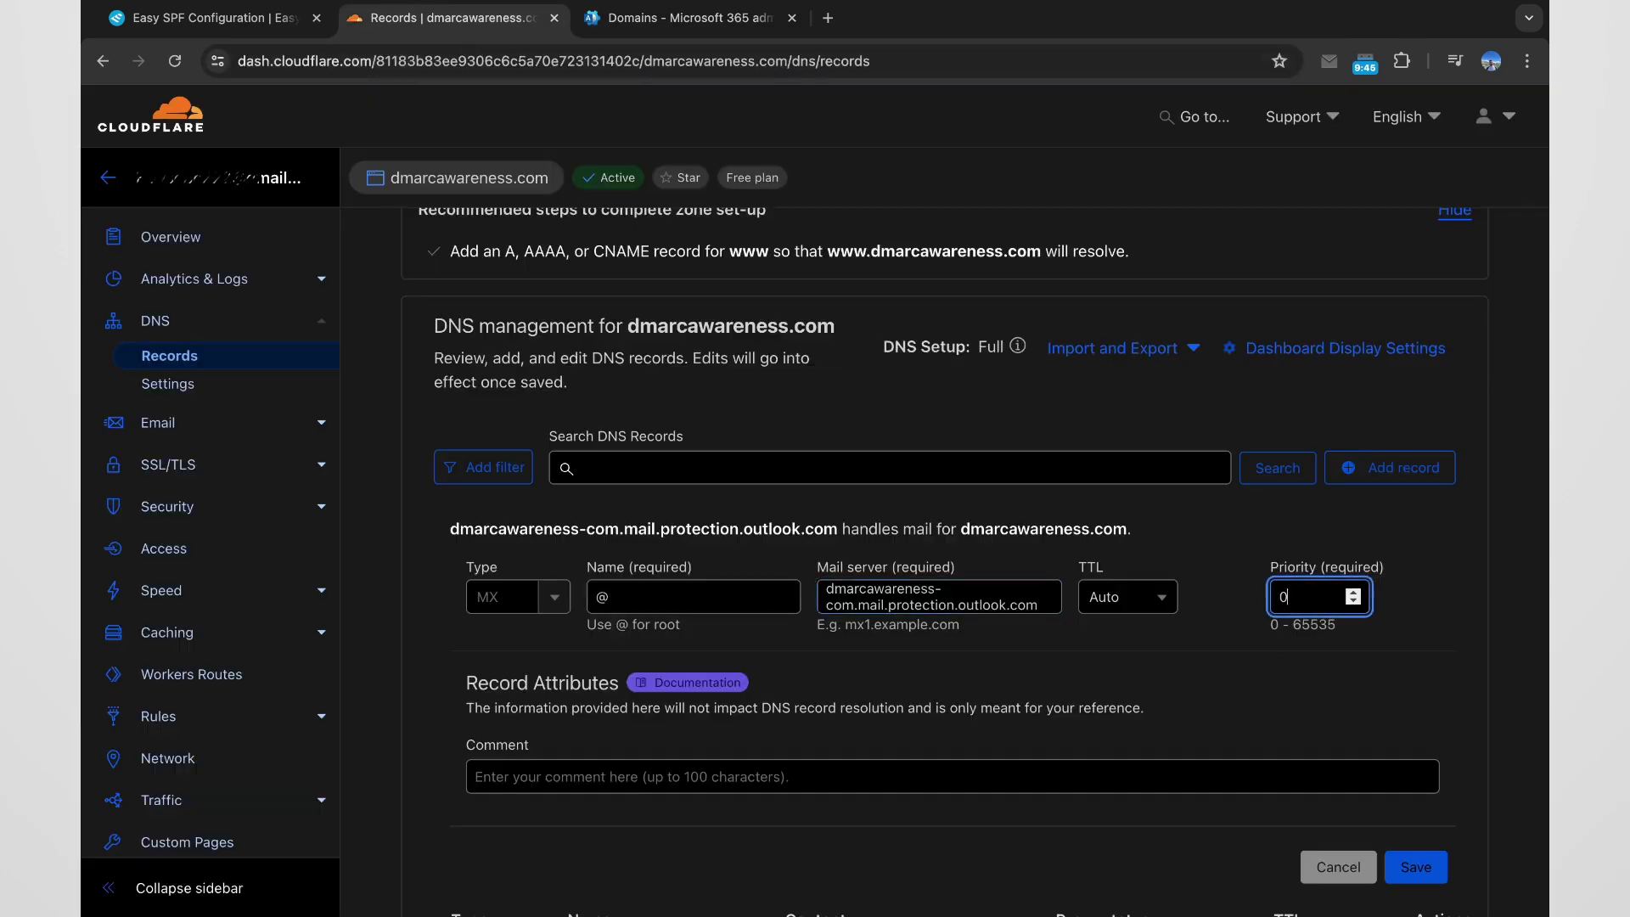
scroll(1299, 674, down, 1)
click(1414, 805)
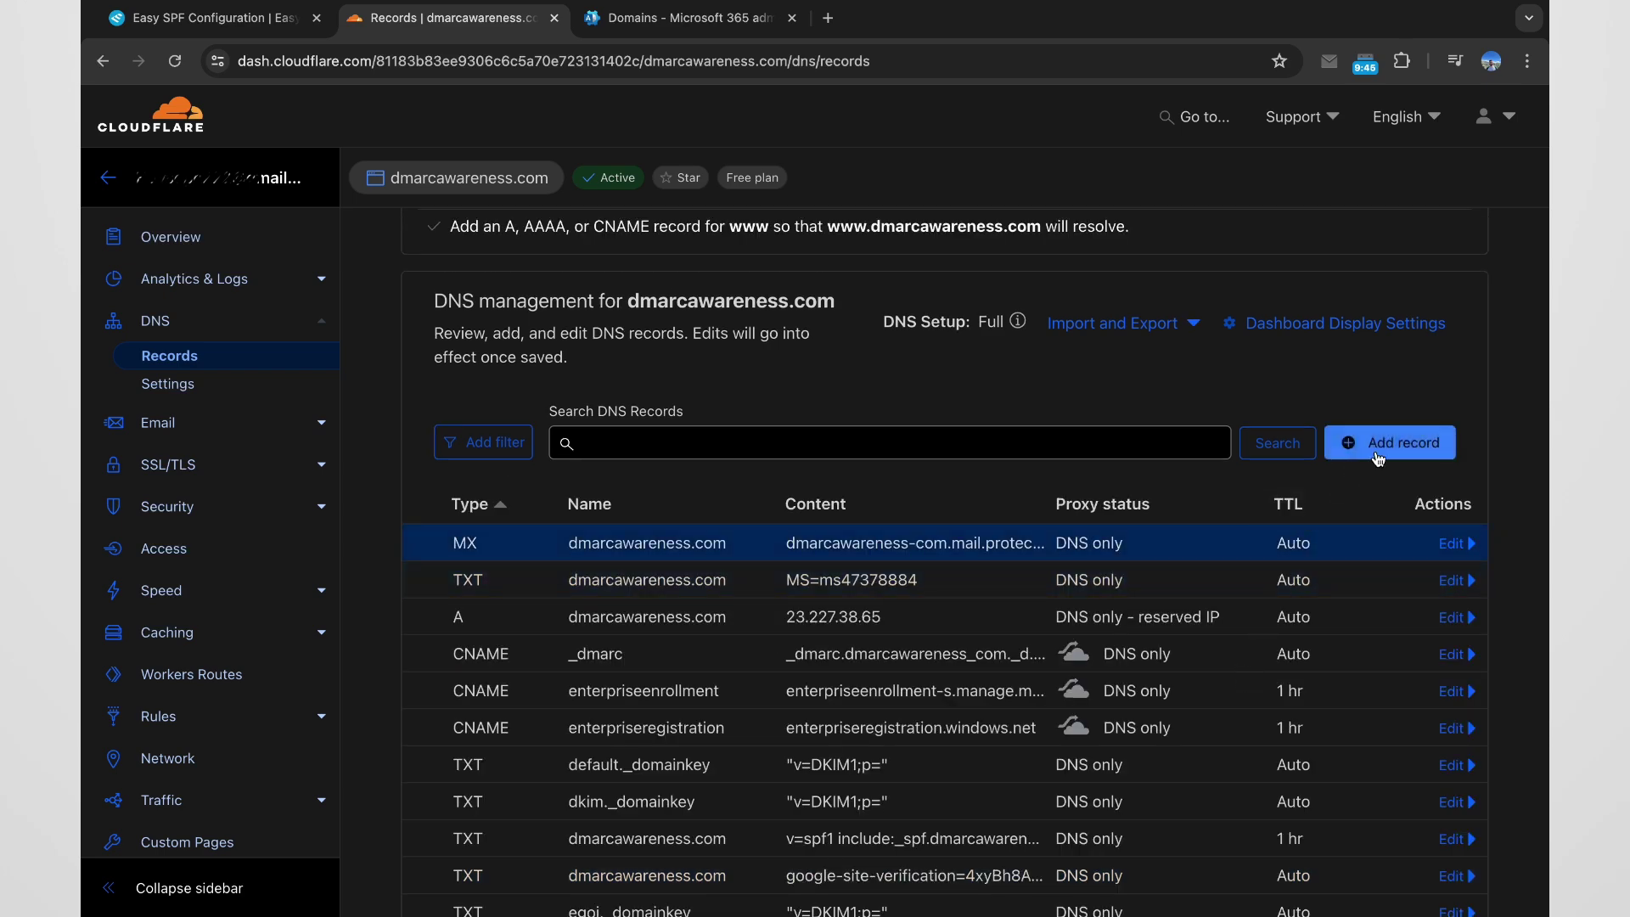
click(1352, 446)
click(688, 18)
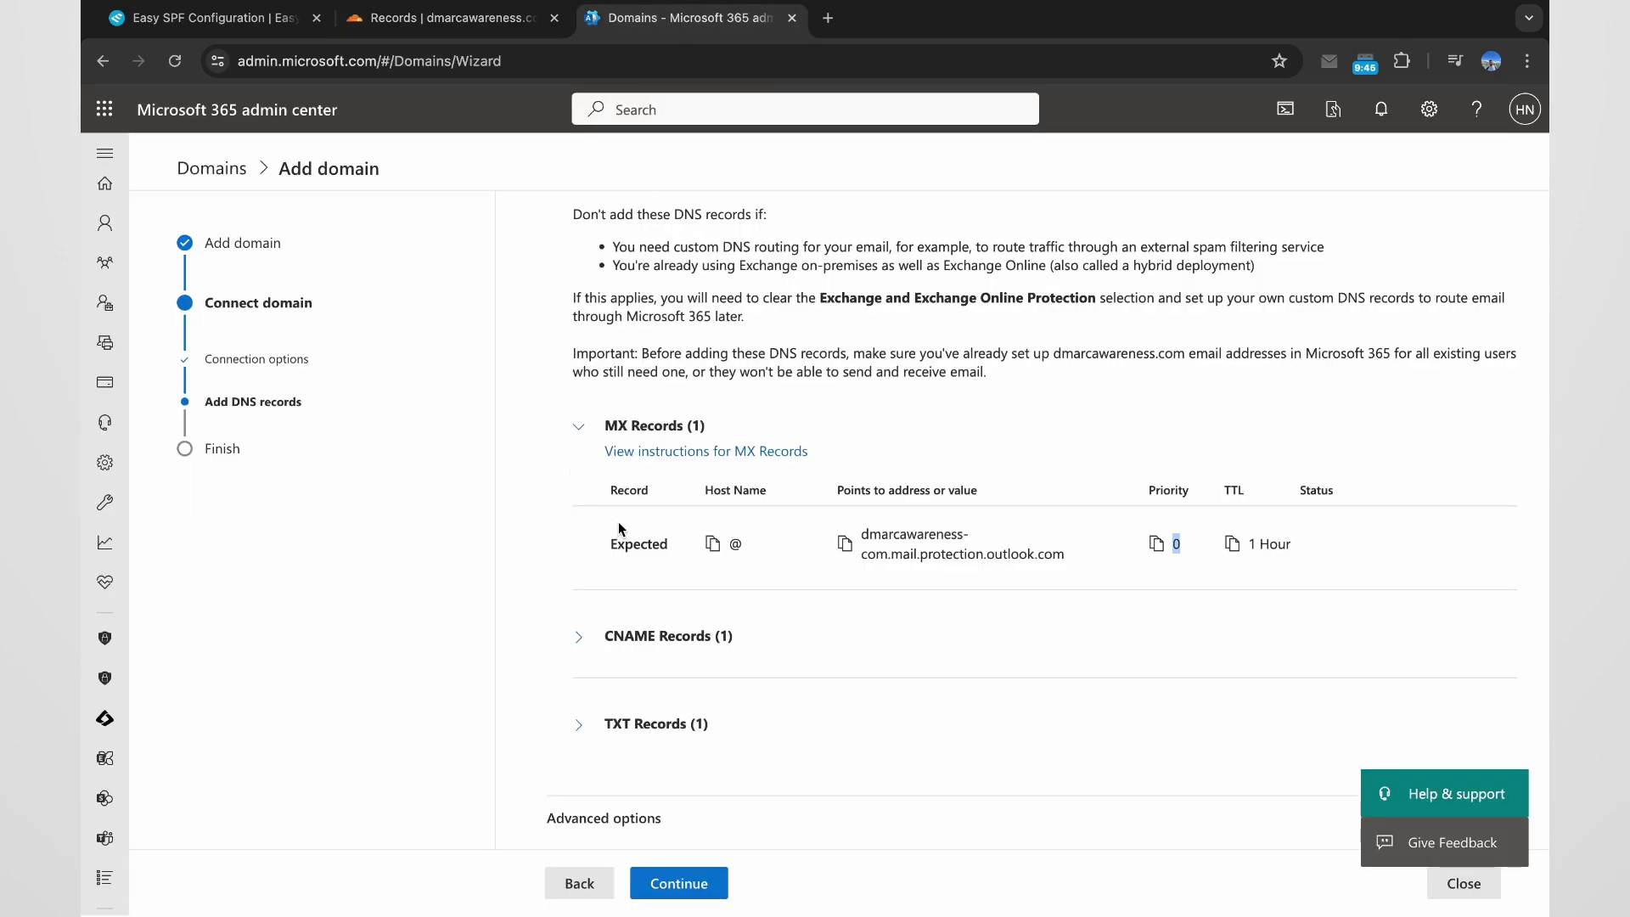
Copy autodiscover from the wizard and start a DNS-only CNAME record with that name in Cloudflare.
click(578, 425)
click(582, 516)
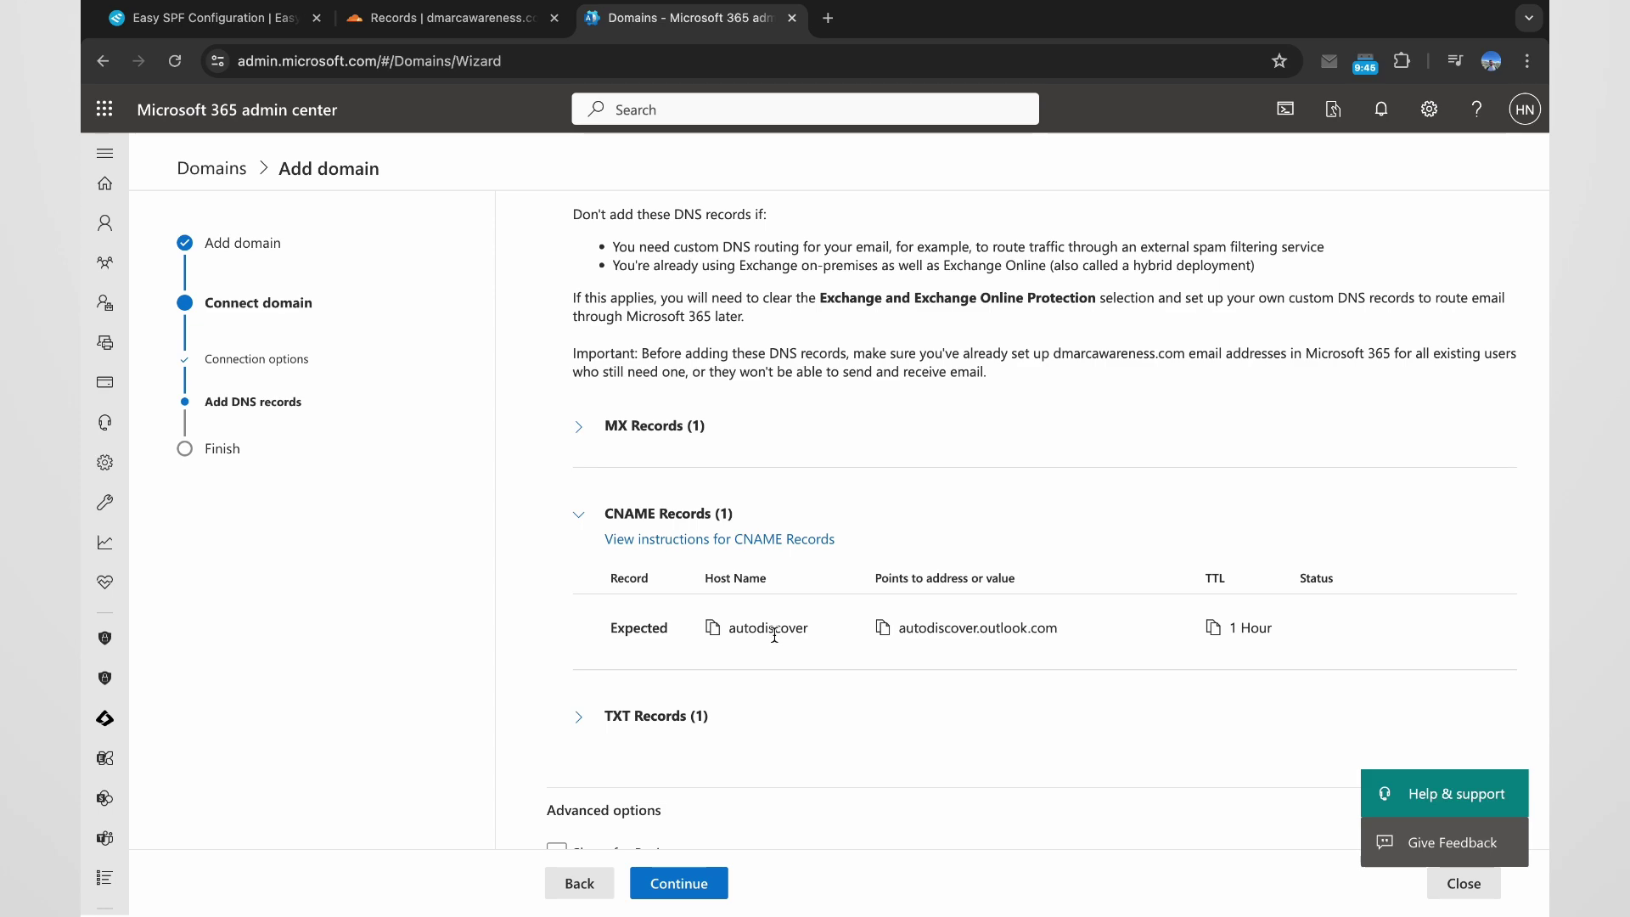
click(712, 627)
click(452, 18)
click(514, 572)
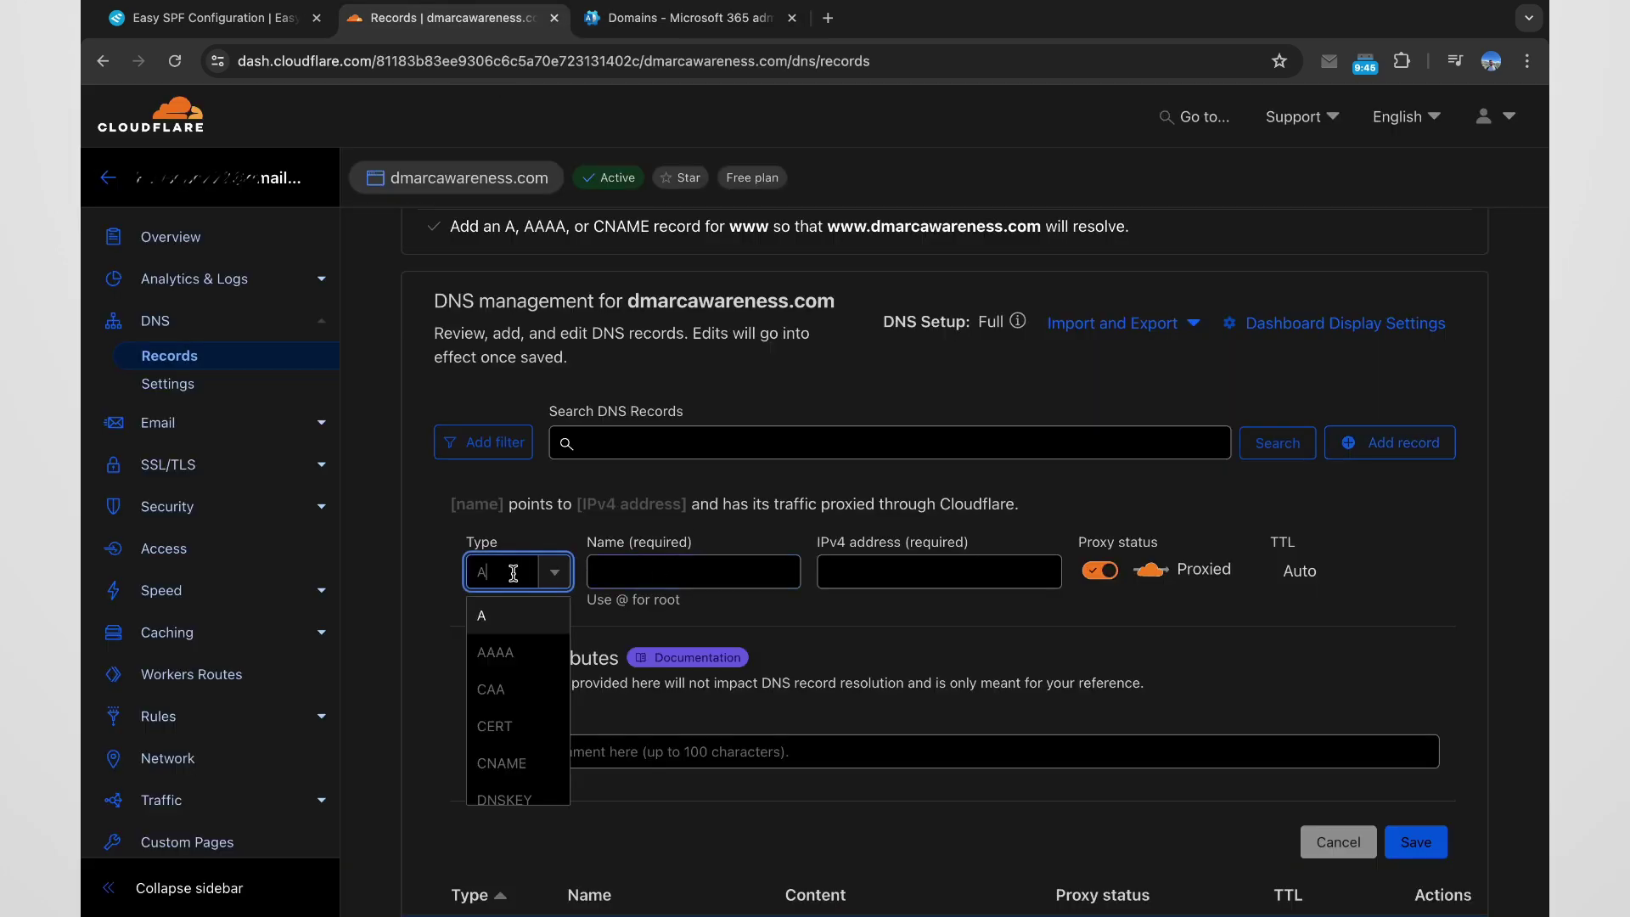
text(cna)
click(505, 617)
click(617, 573)
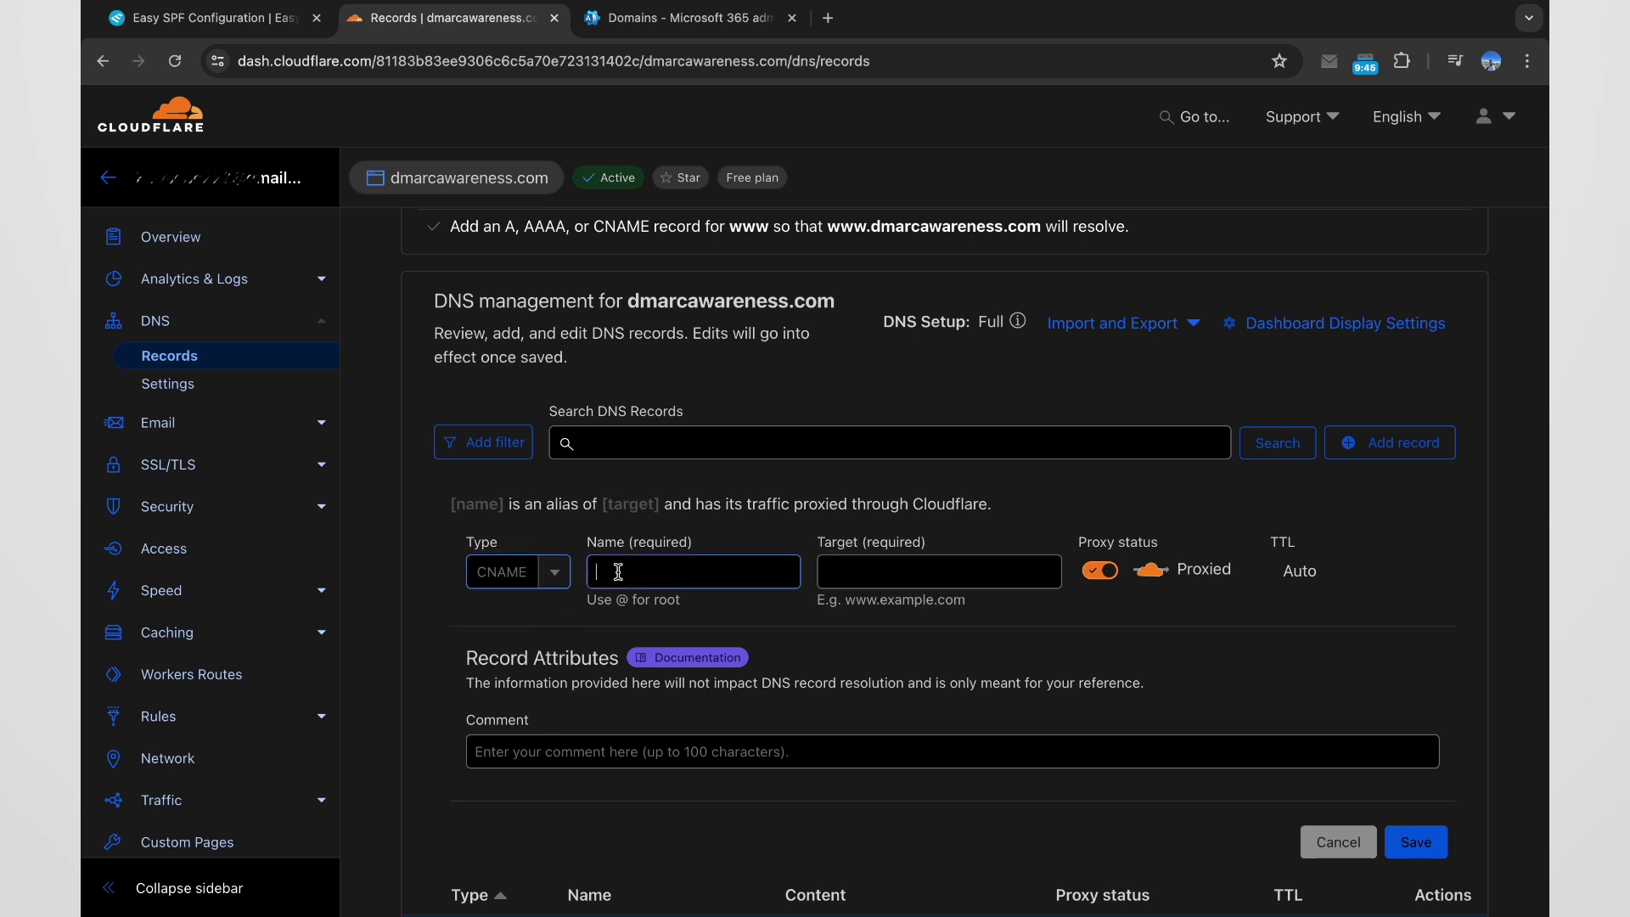
key(ctrl+v)
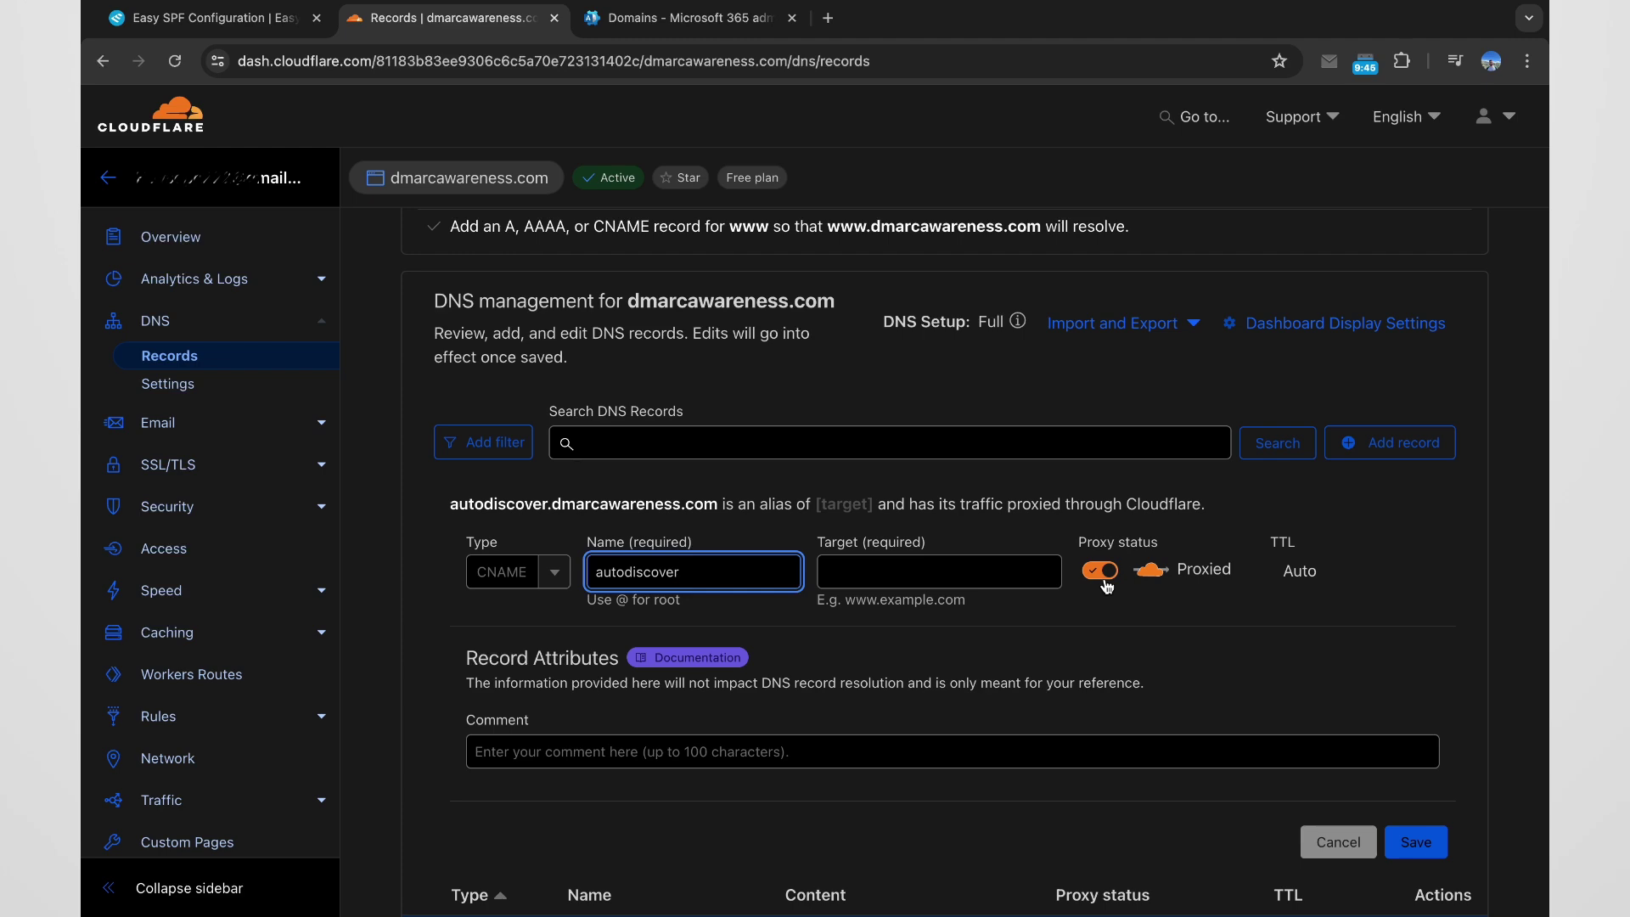
click(1103, 578)
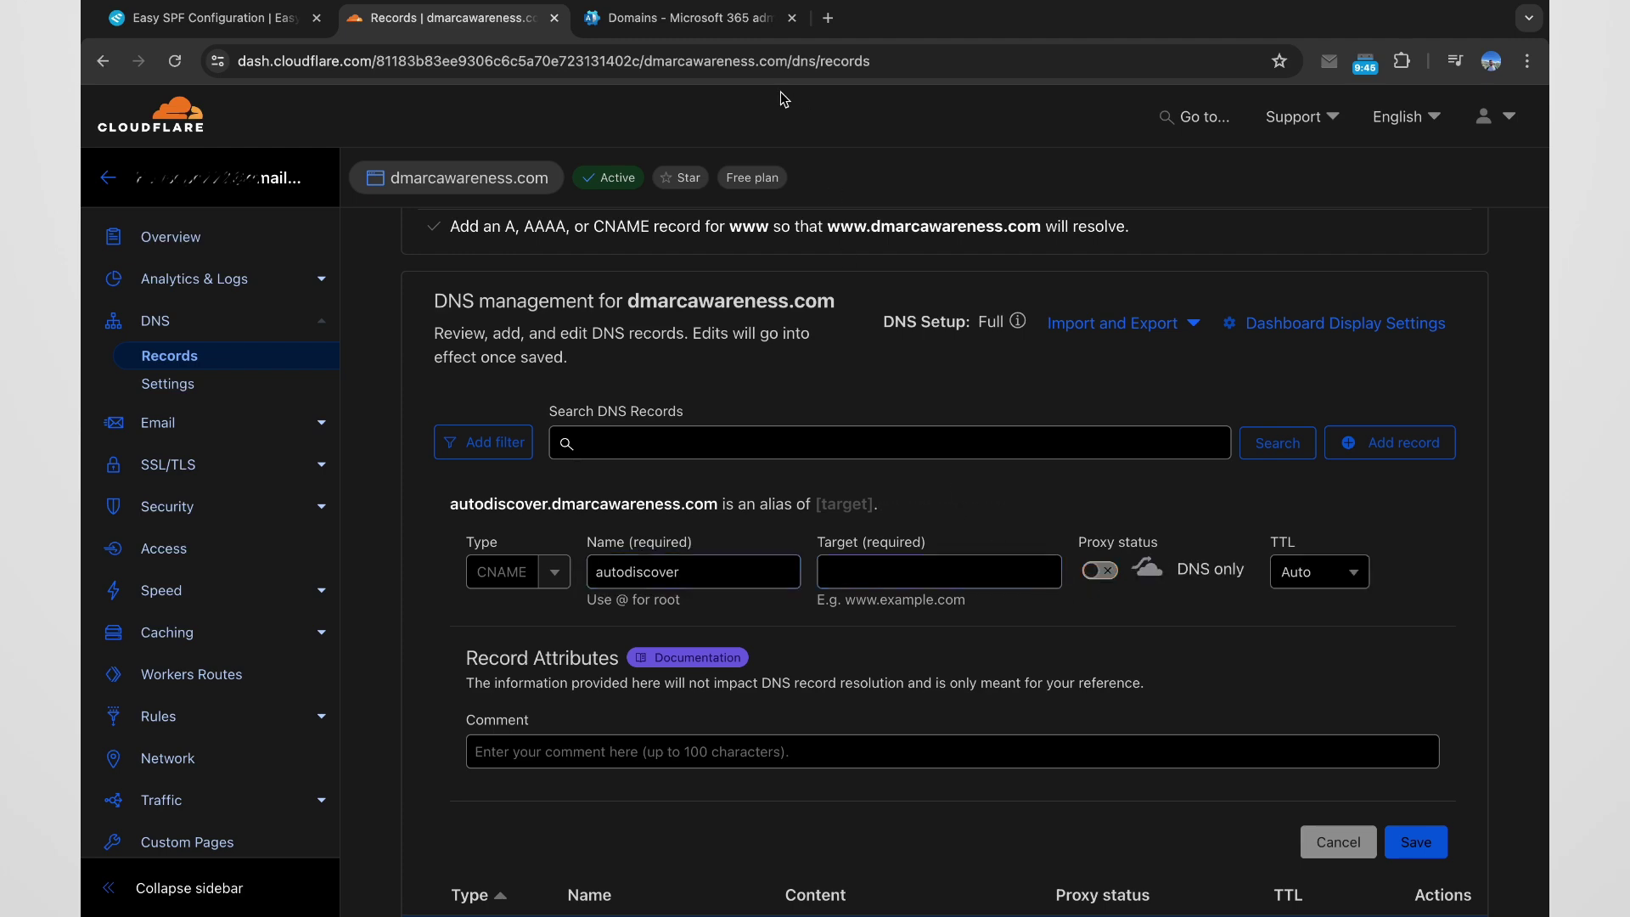
Set the CNAME target to autodiscover.outlook.com, save it and return to the wizard's TXT records.
click(667, 38)
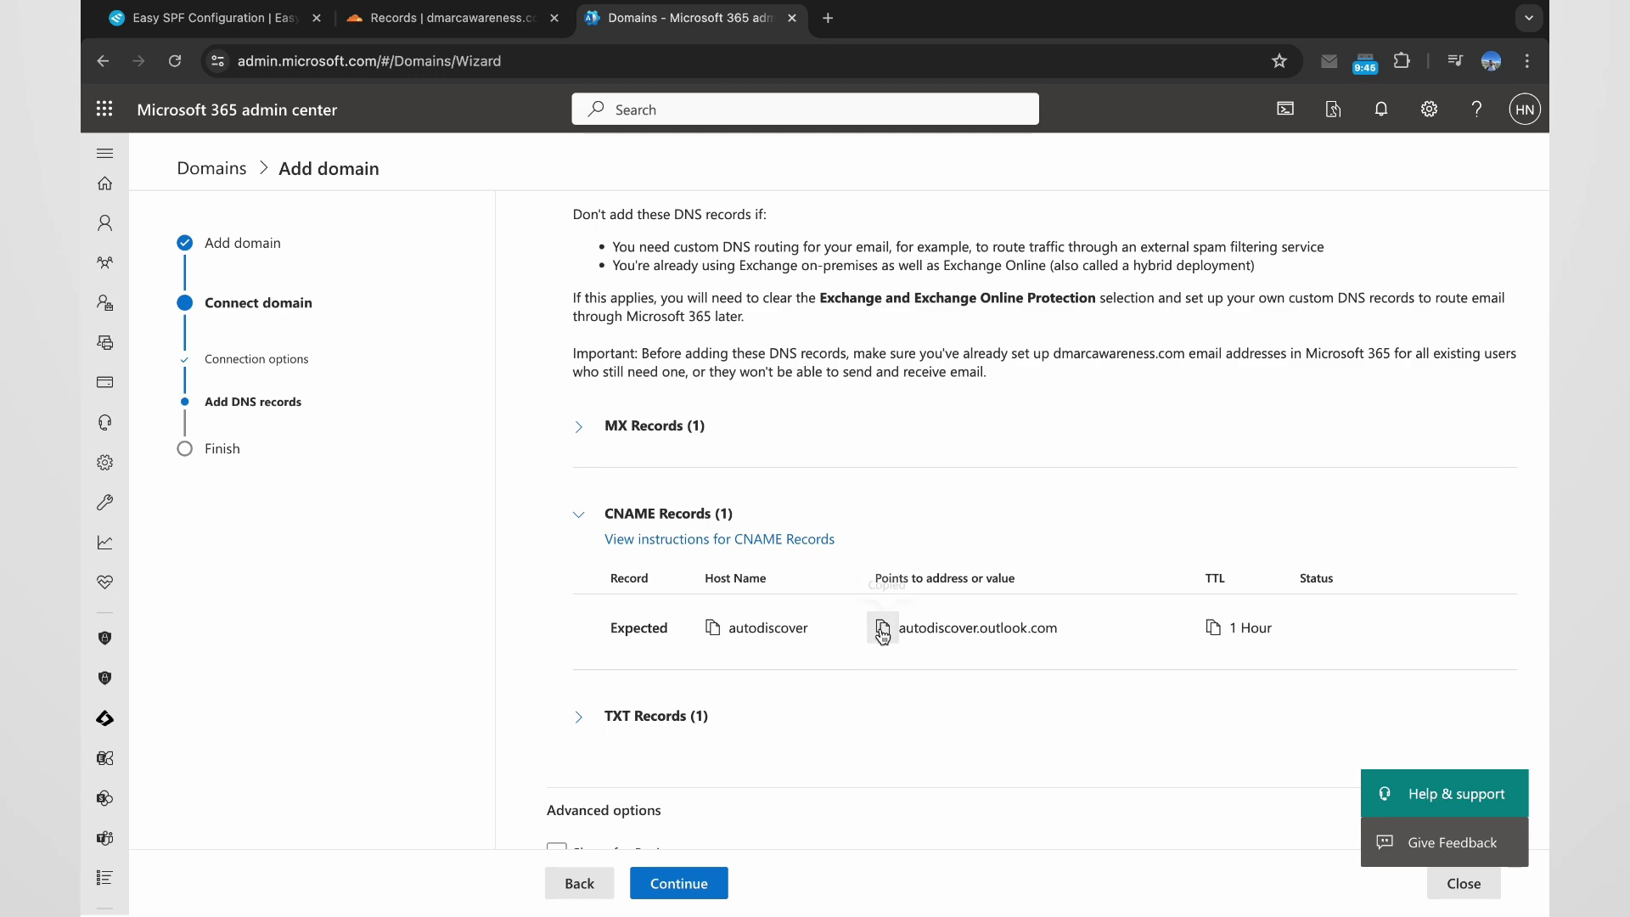
click(534, 31)
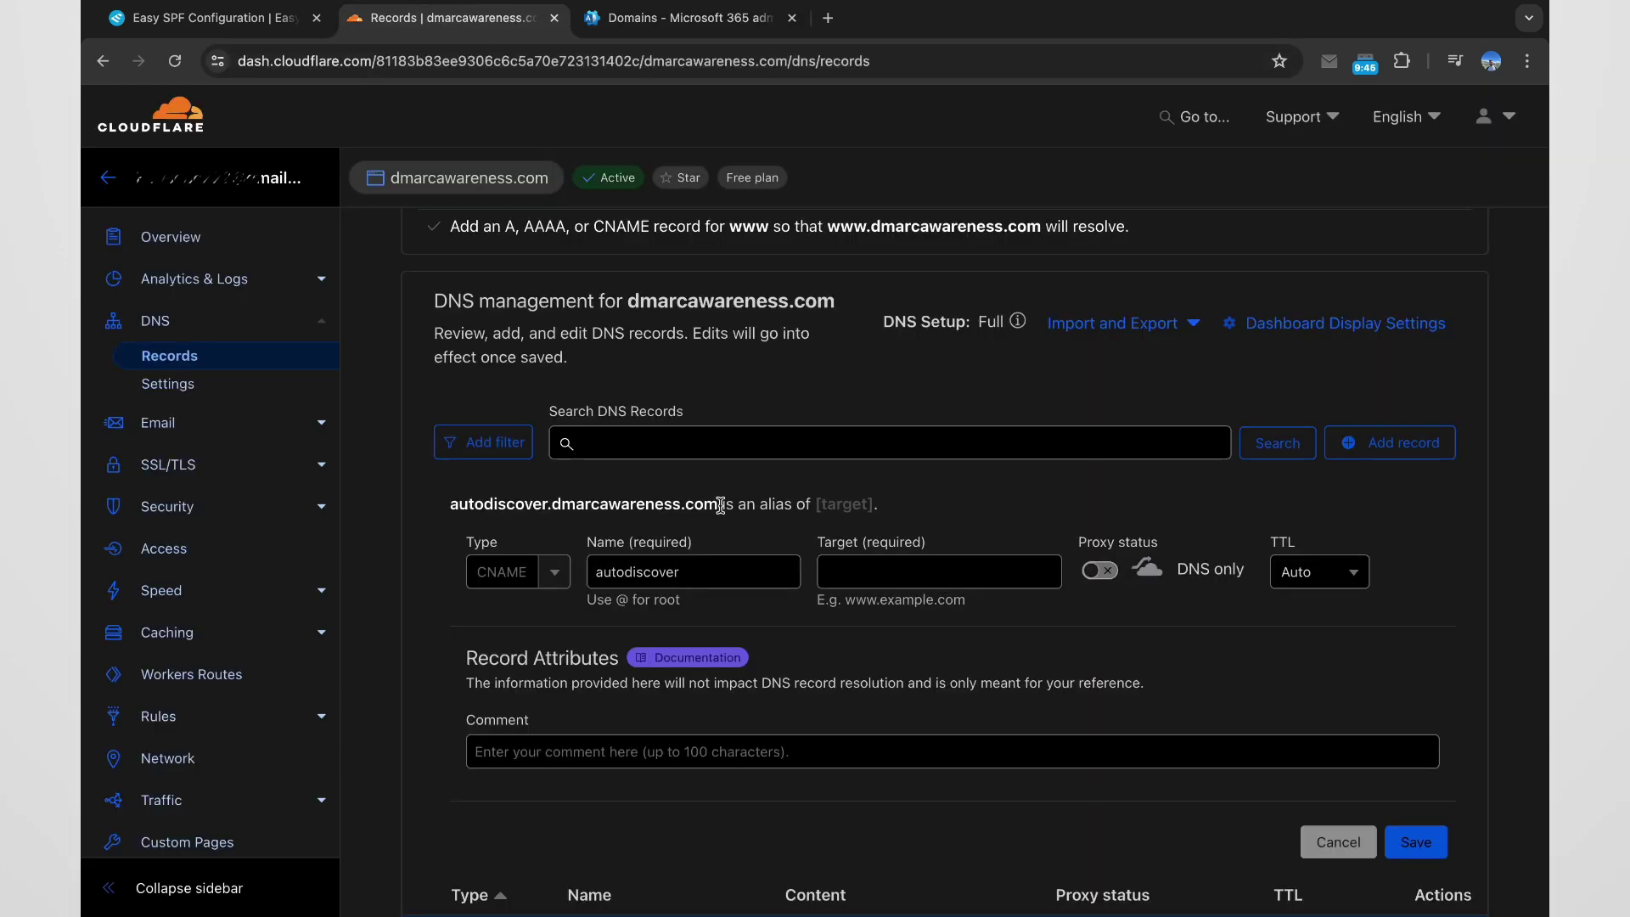
click(848, 556)
key(ctrl+v)
click(1427, 852)
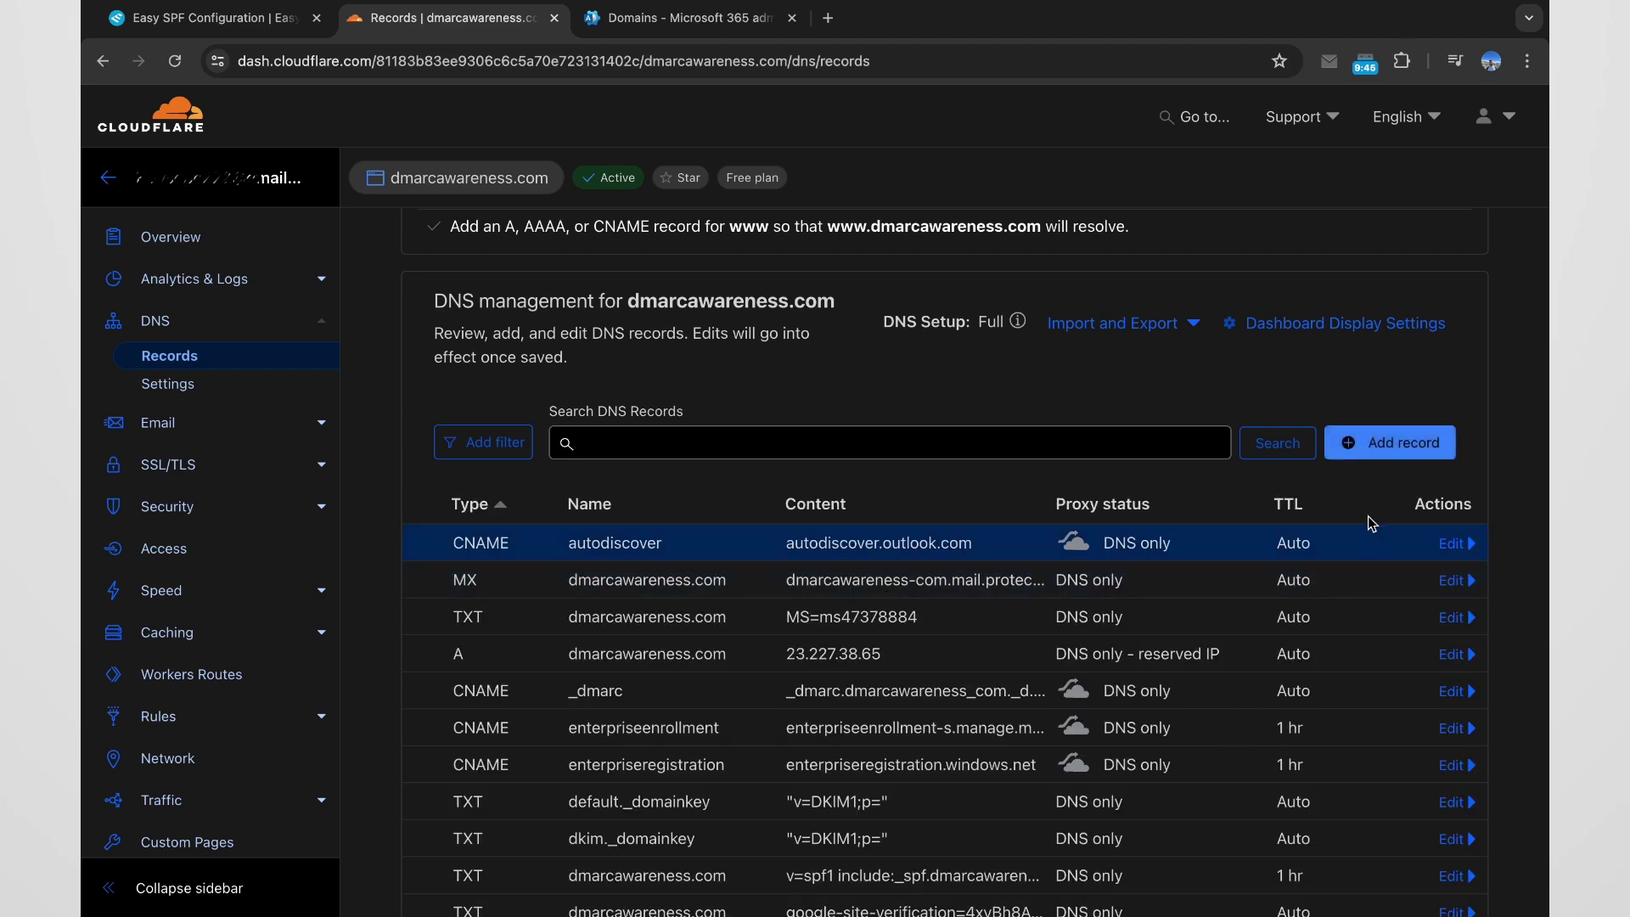
click(1382, 459)
click(666, 23)
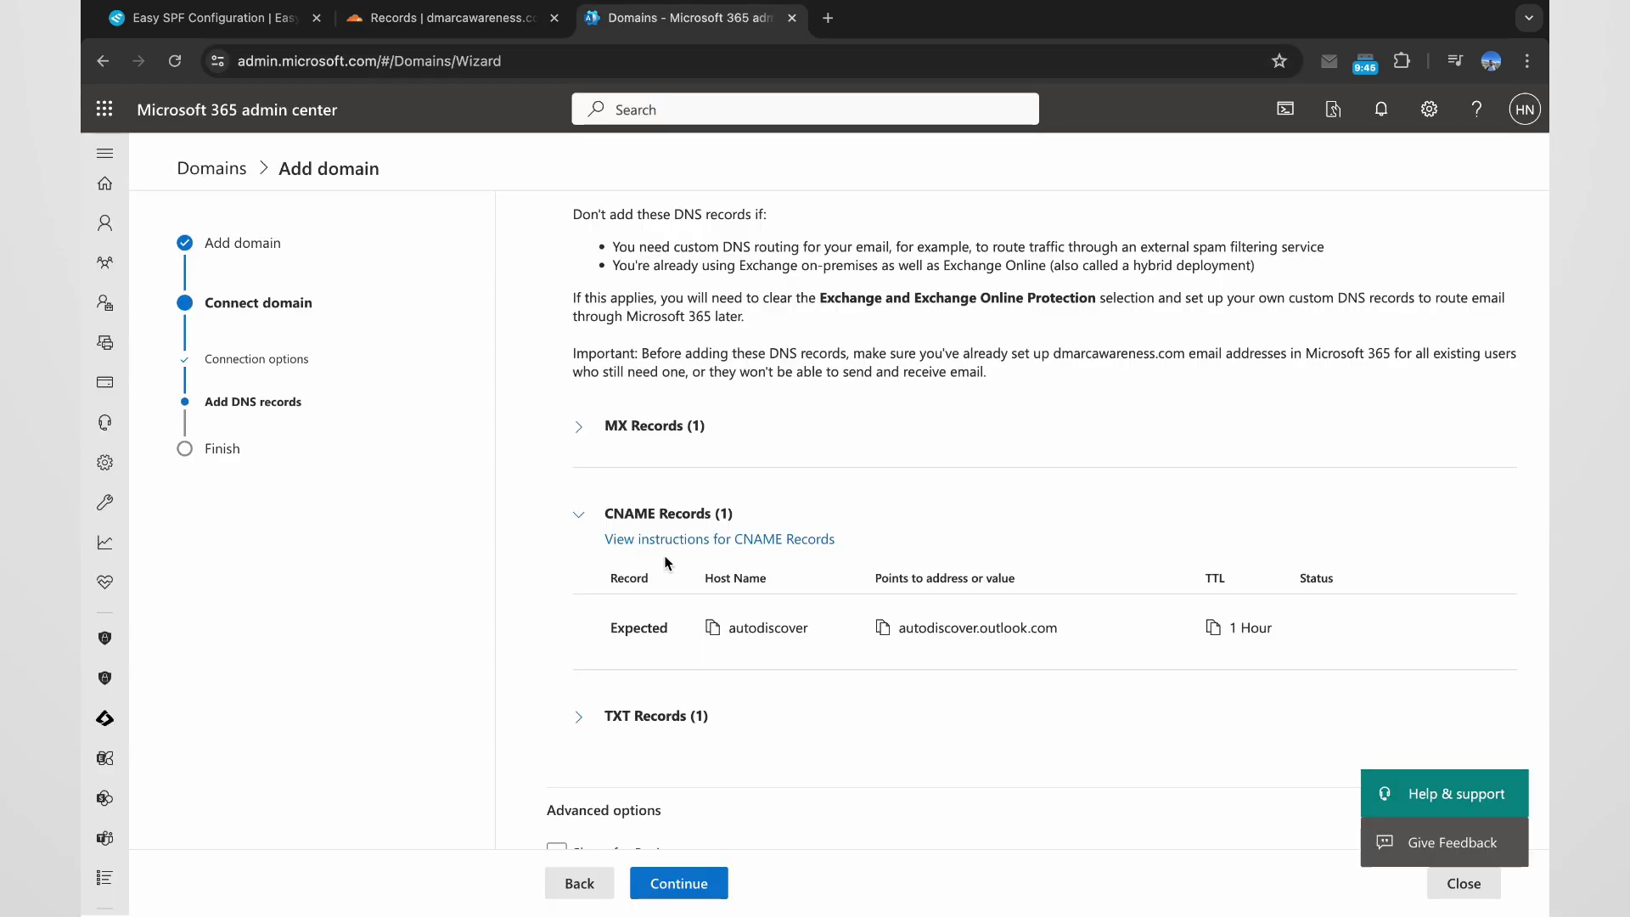
scroll(658, 561, down, 1)
click(605, 580)
scroll(1001, 633, down, 1)
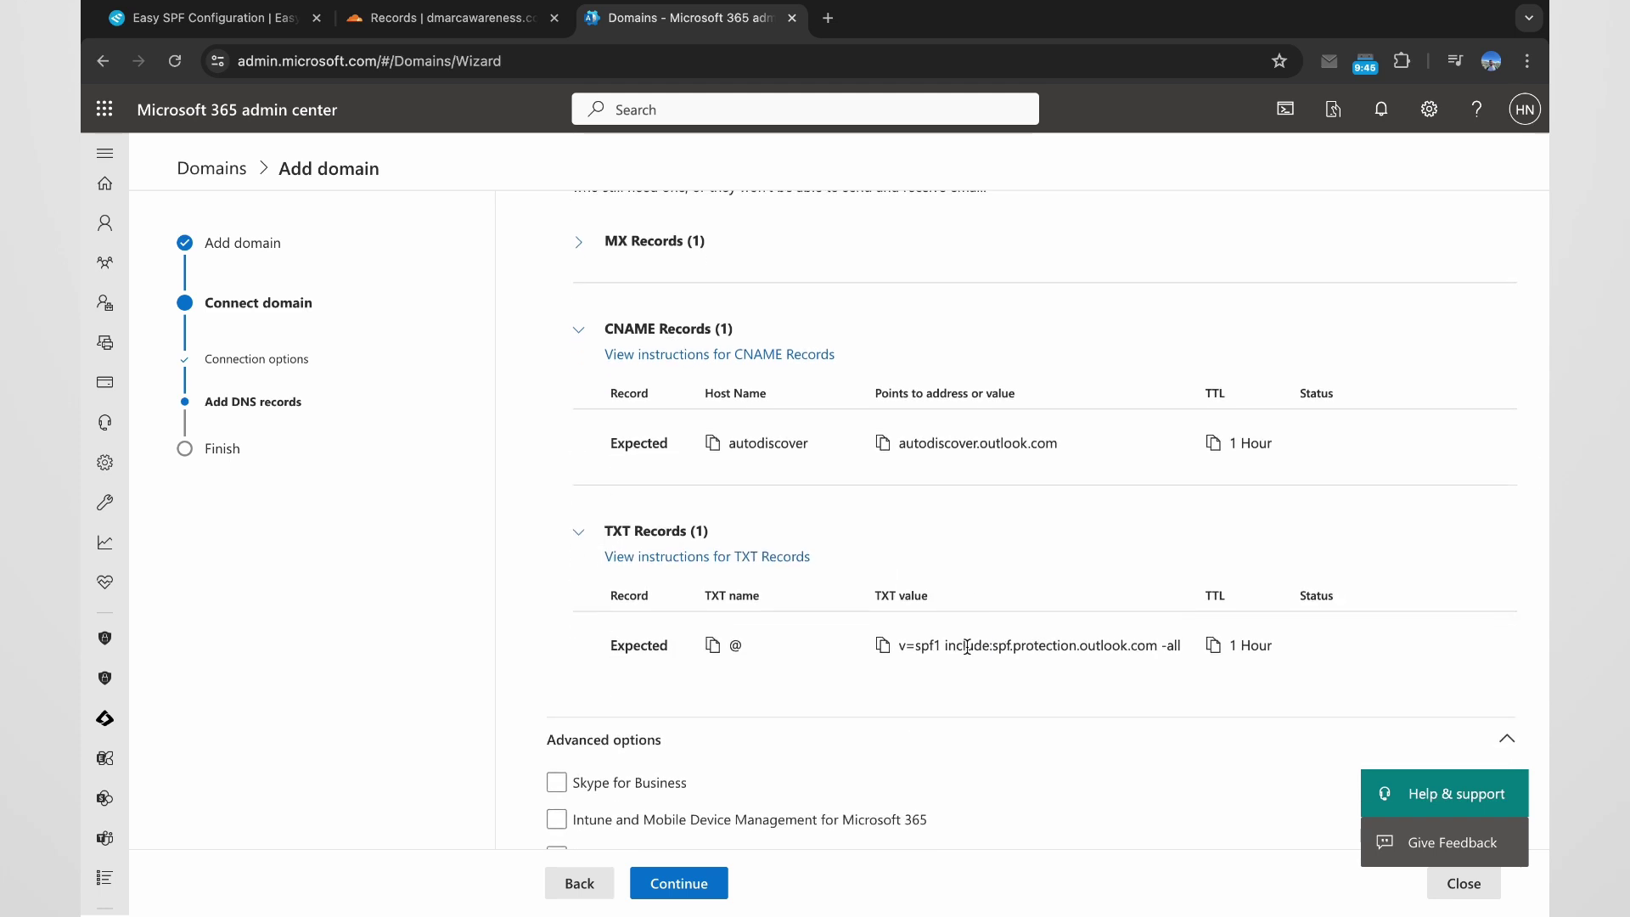
Select include:spf.protection.outlook.com, discard Cloudflare's blank form and edit the v=spf1 TXT record.
drag(945, 646, 1136, 651)
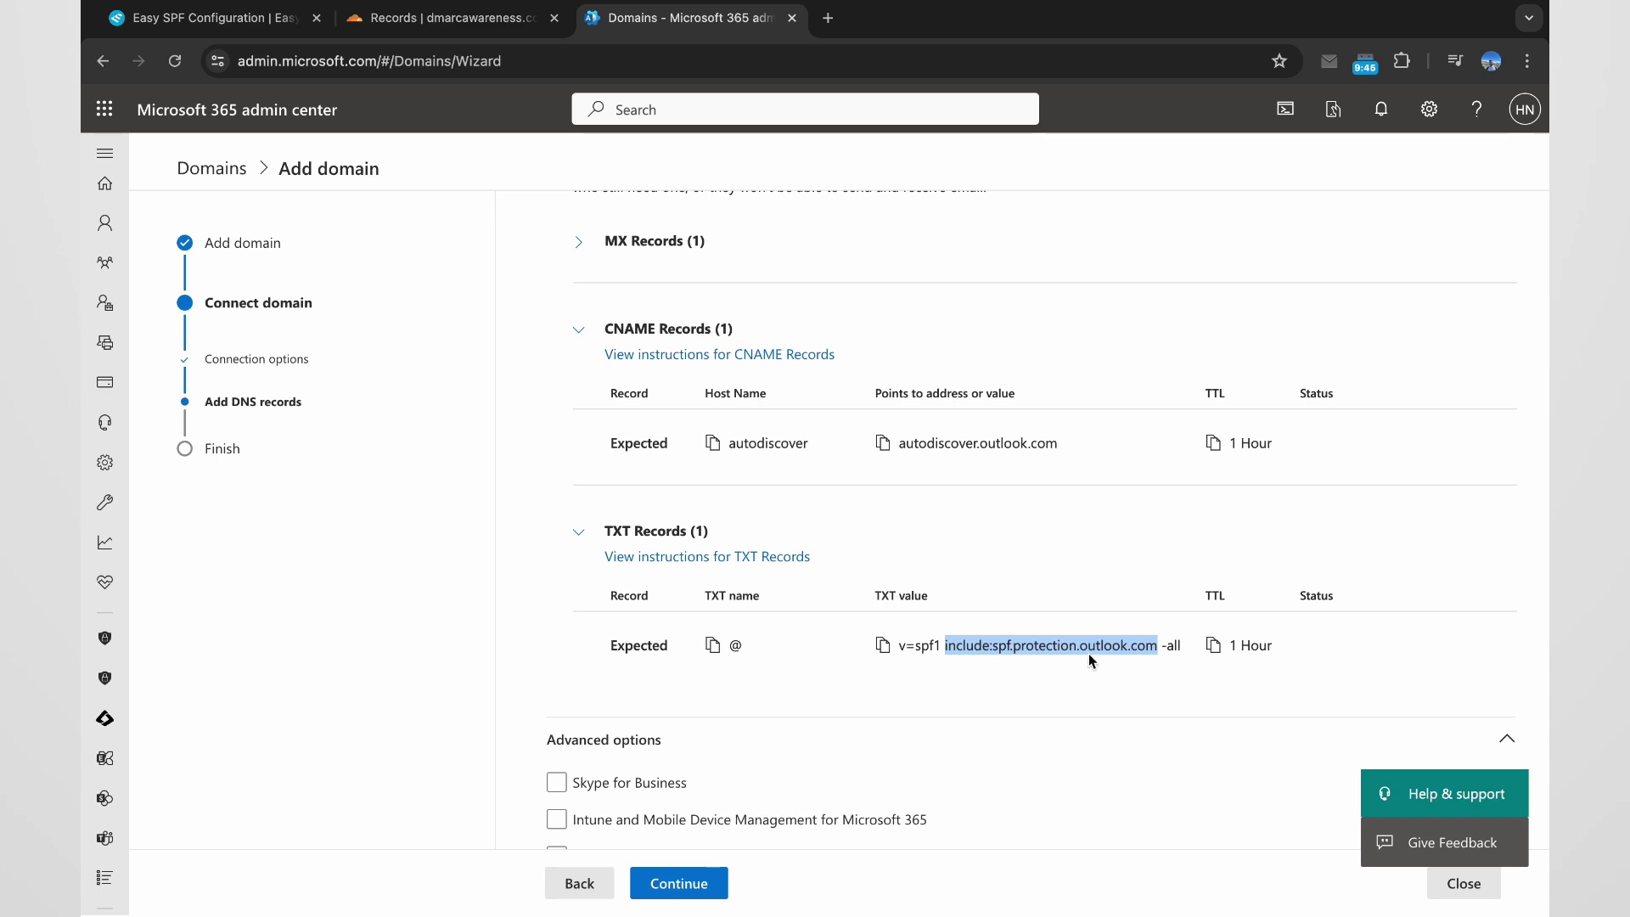
click(449, 20)
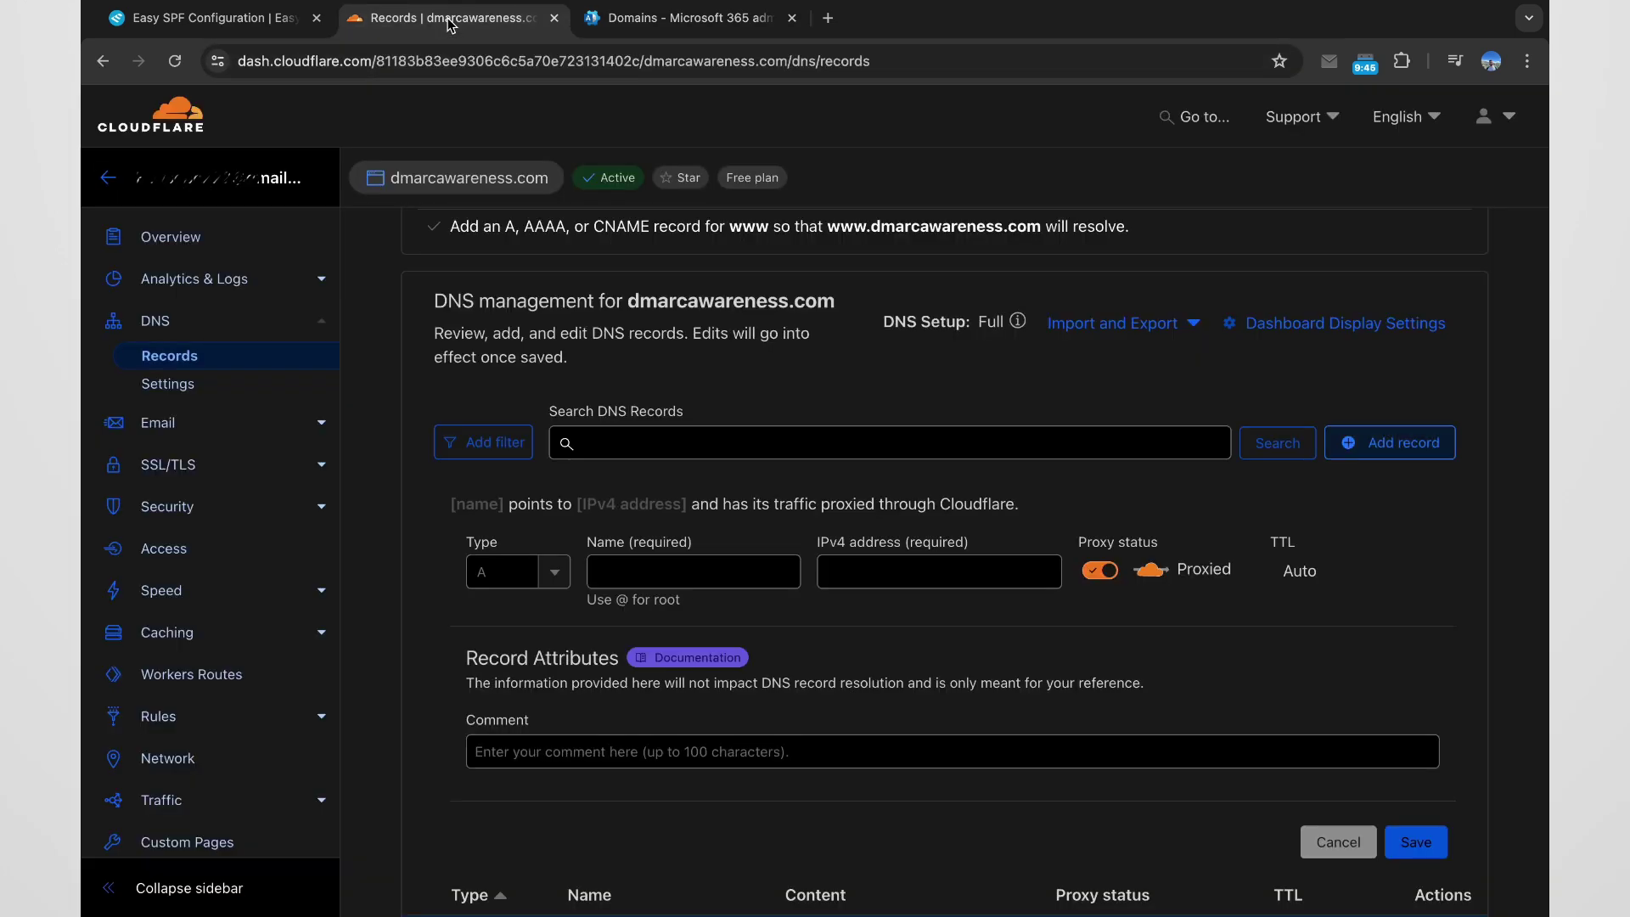
click(1305, 841)
scroll(1134, 748, down, 2)
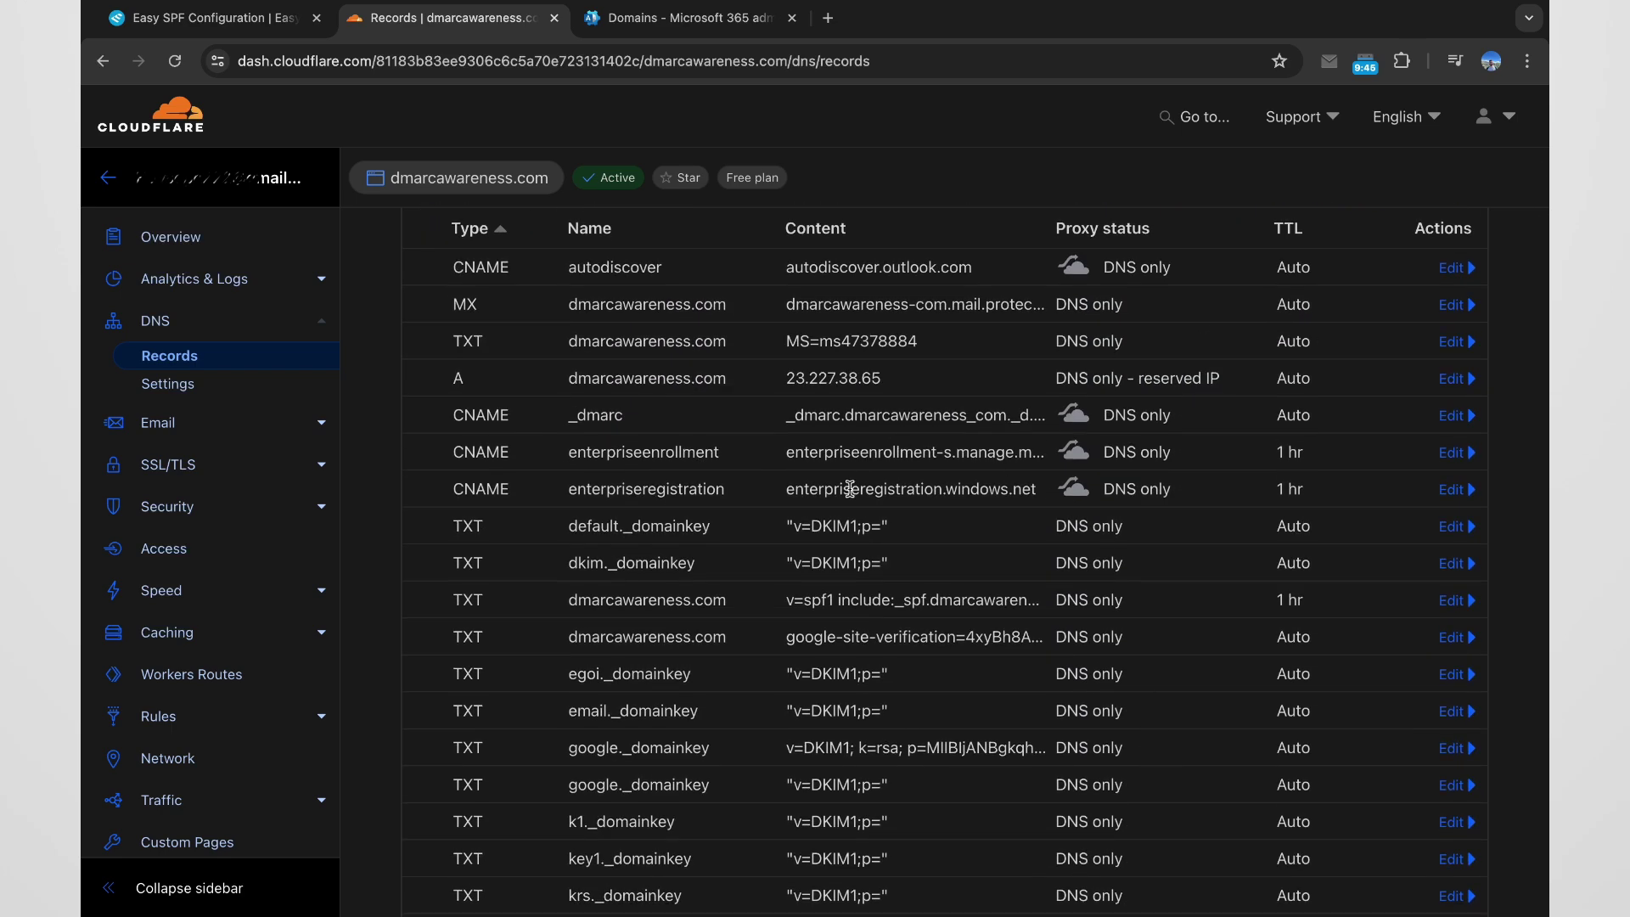
scroll(850, 556, down, 2)
scroll(850, 556, up, 3)
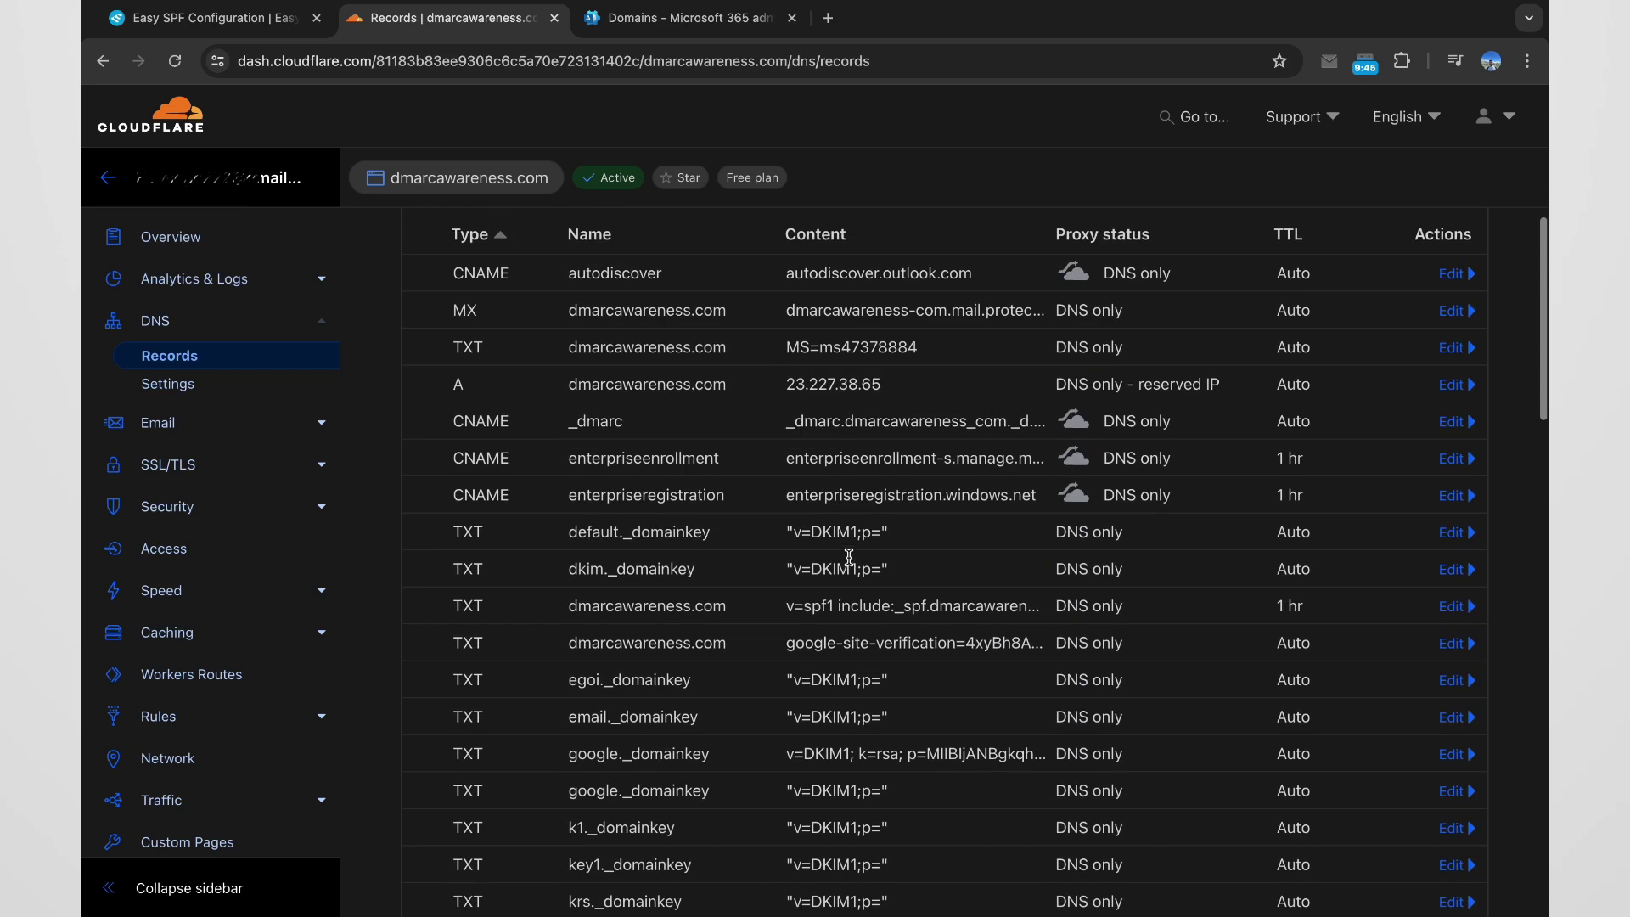
scroll(839, 544, down, 1)
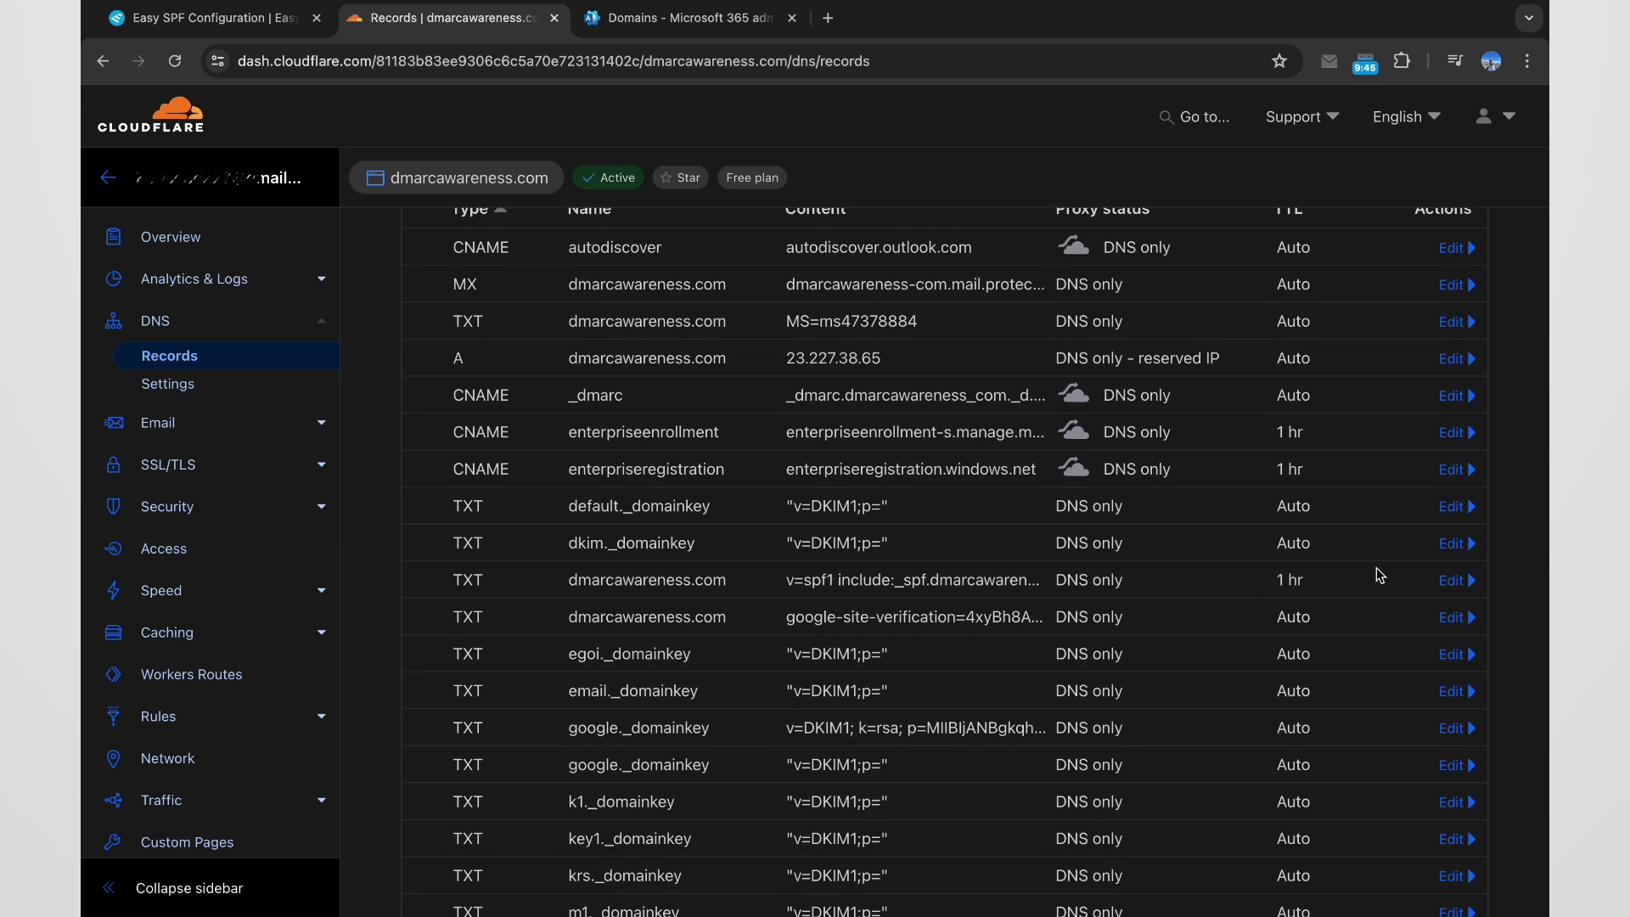
click(1452, 581)
scroll(1095, 666, down, 1)
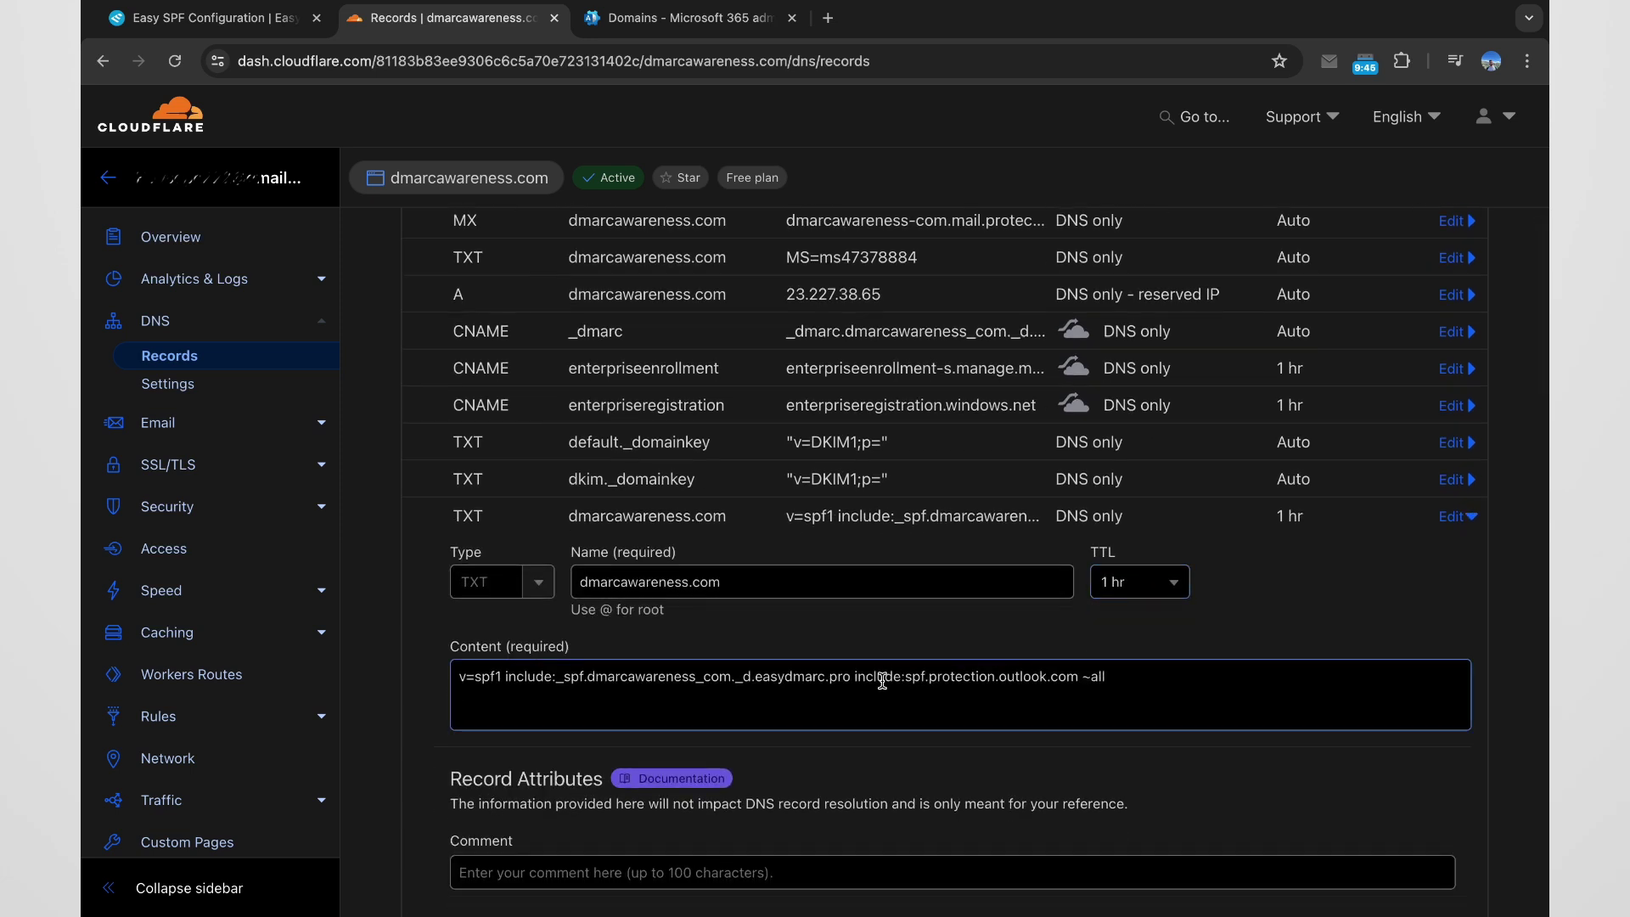
scroll(884, 708, down, 1)
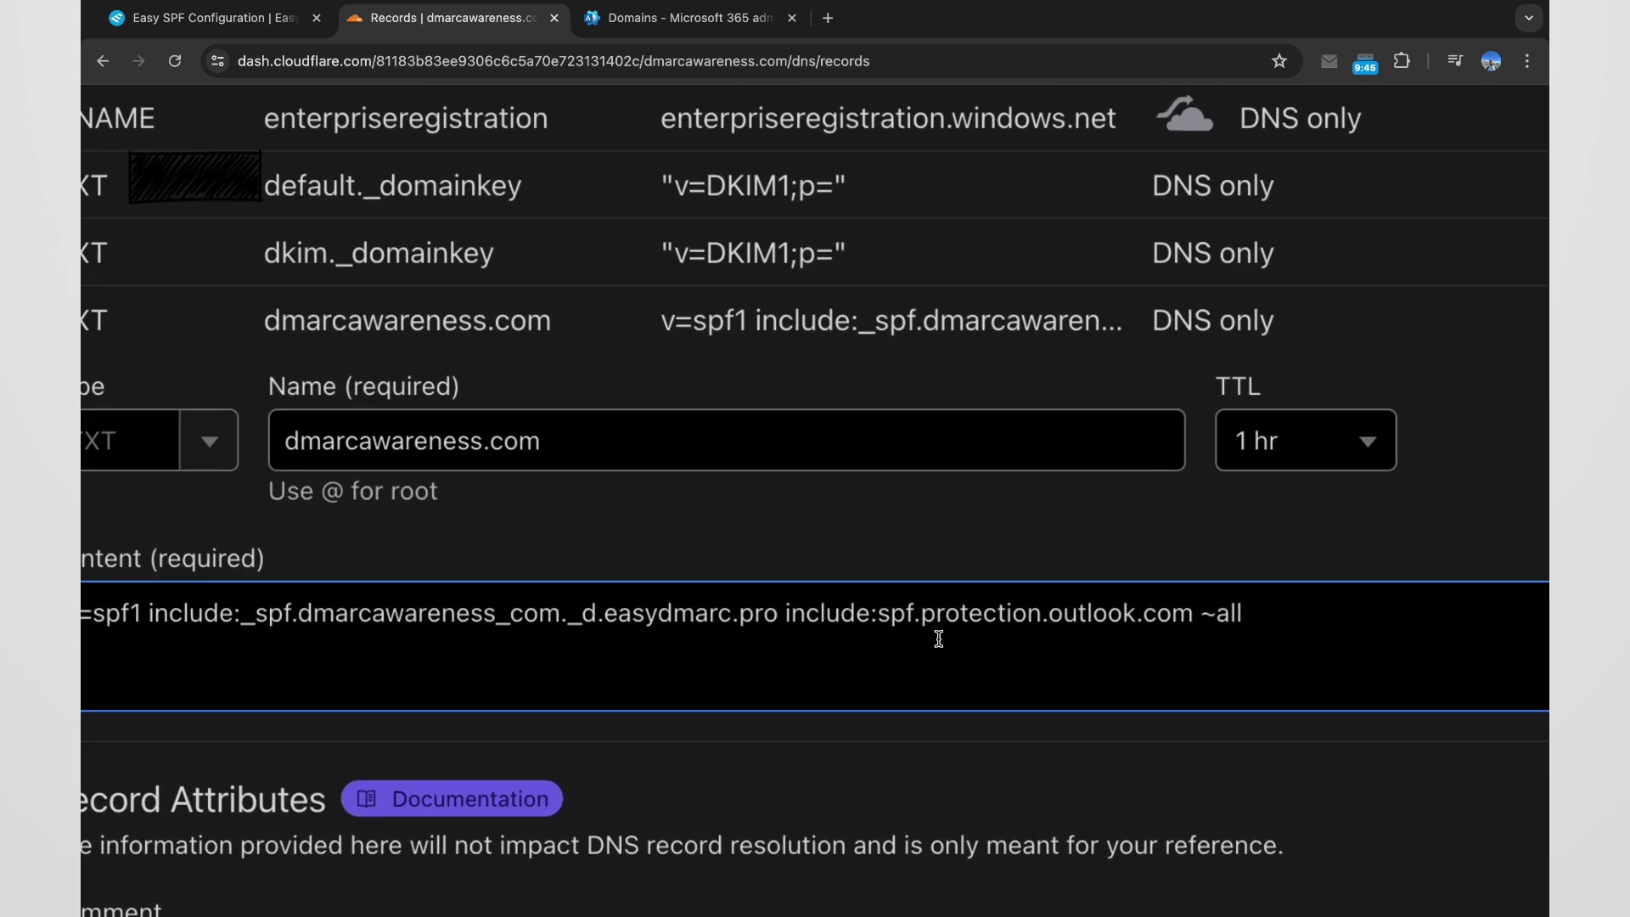
Confirm the SPF content contains include:spf.protection.outlook.com and save the record.
drag(786, 613, 1156, 619)
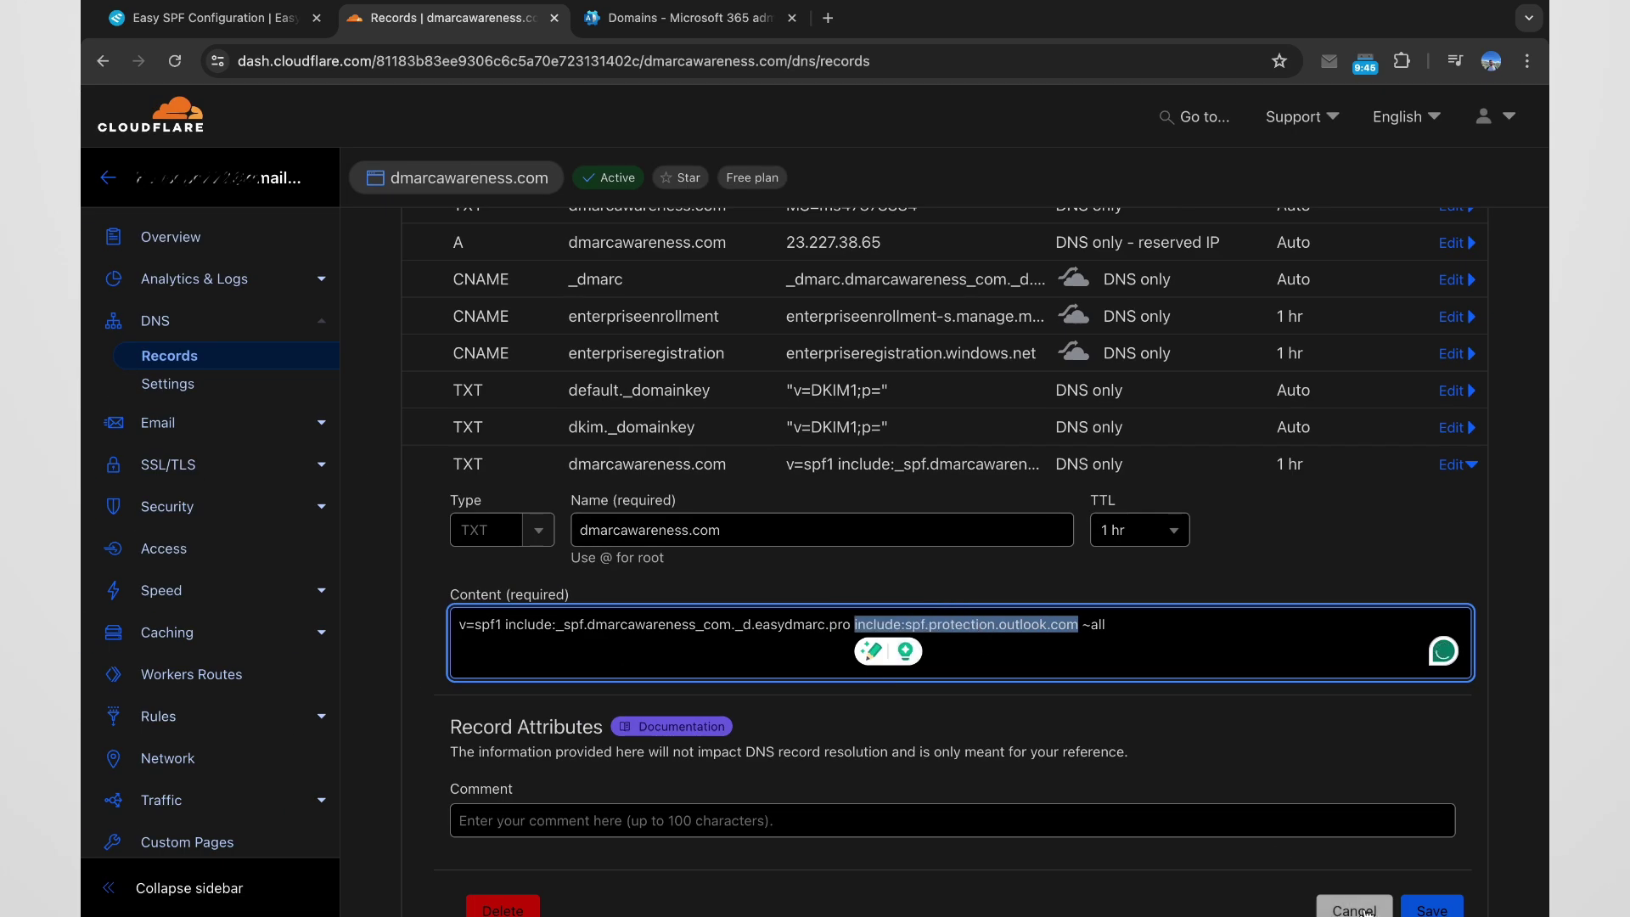
click(1416, 912)
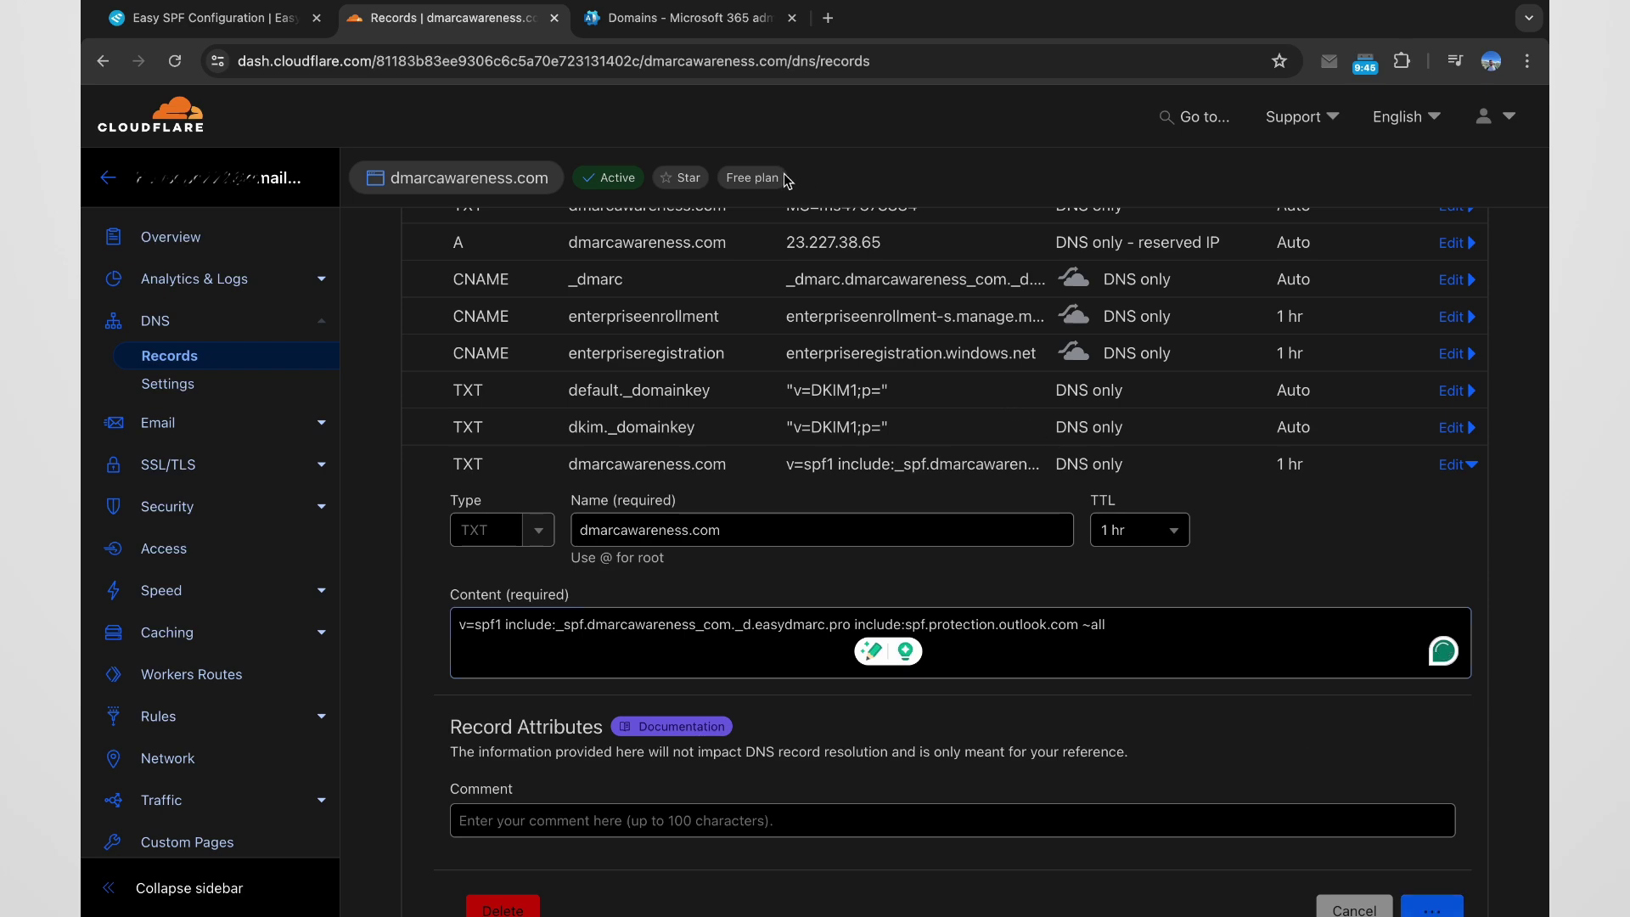
click(662, 36)
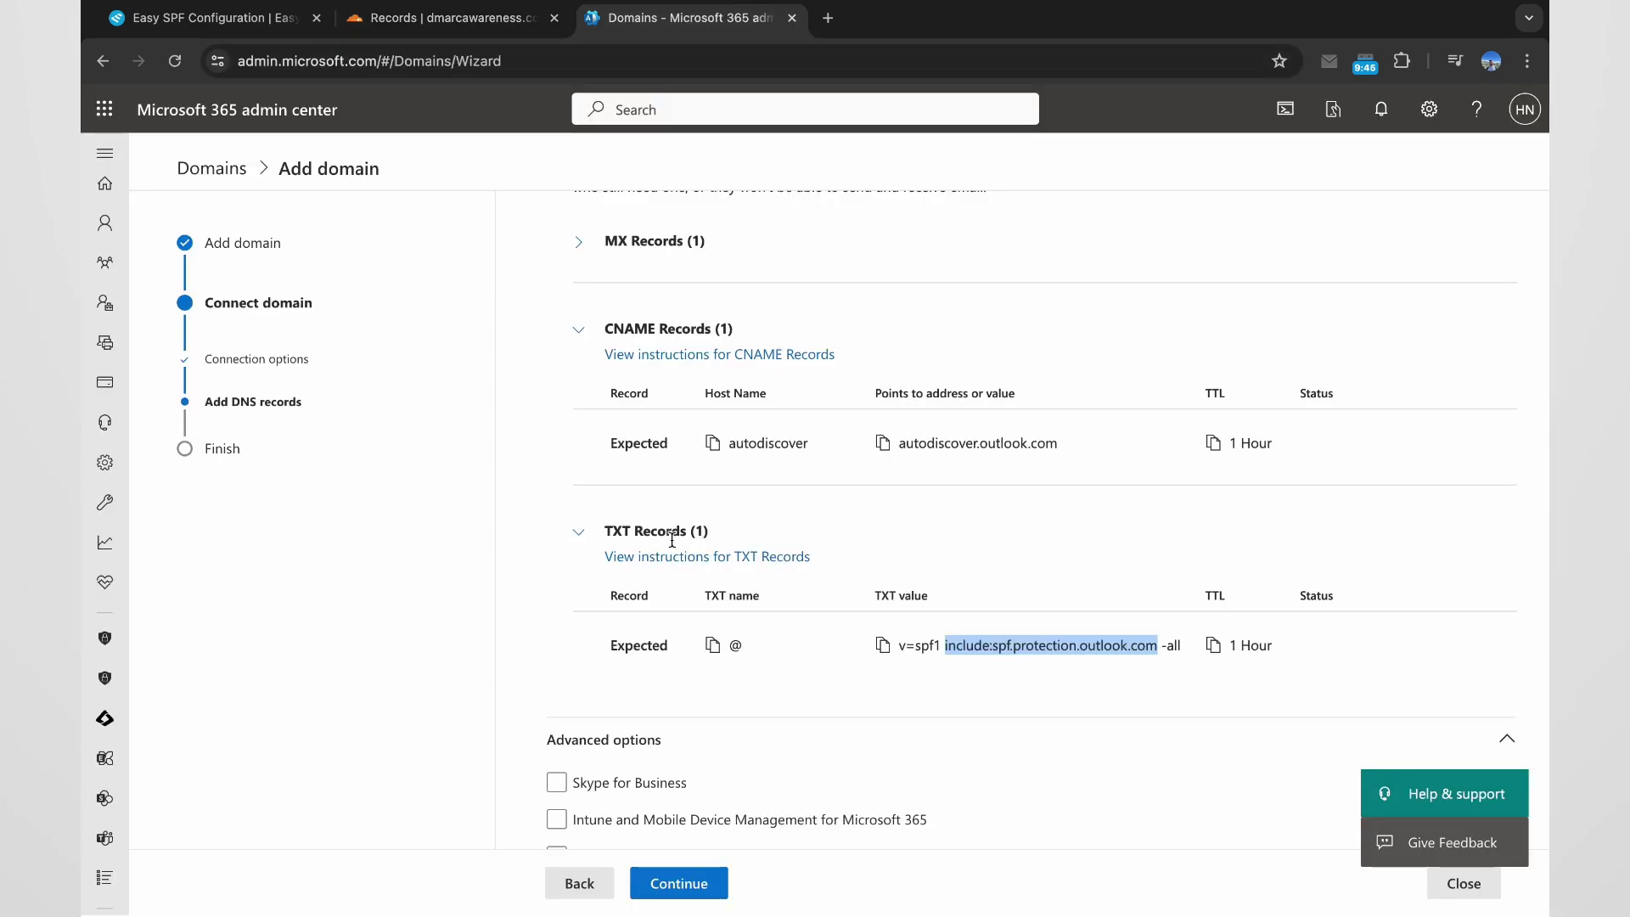
scroll(959, 715, down, 1)
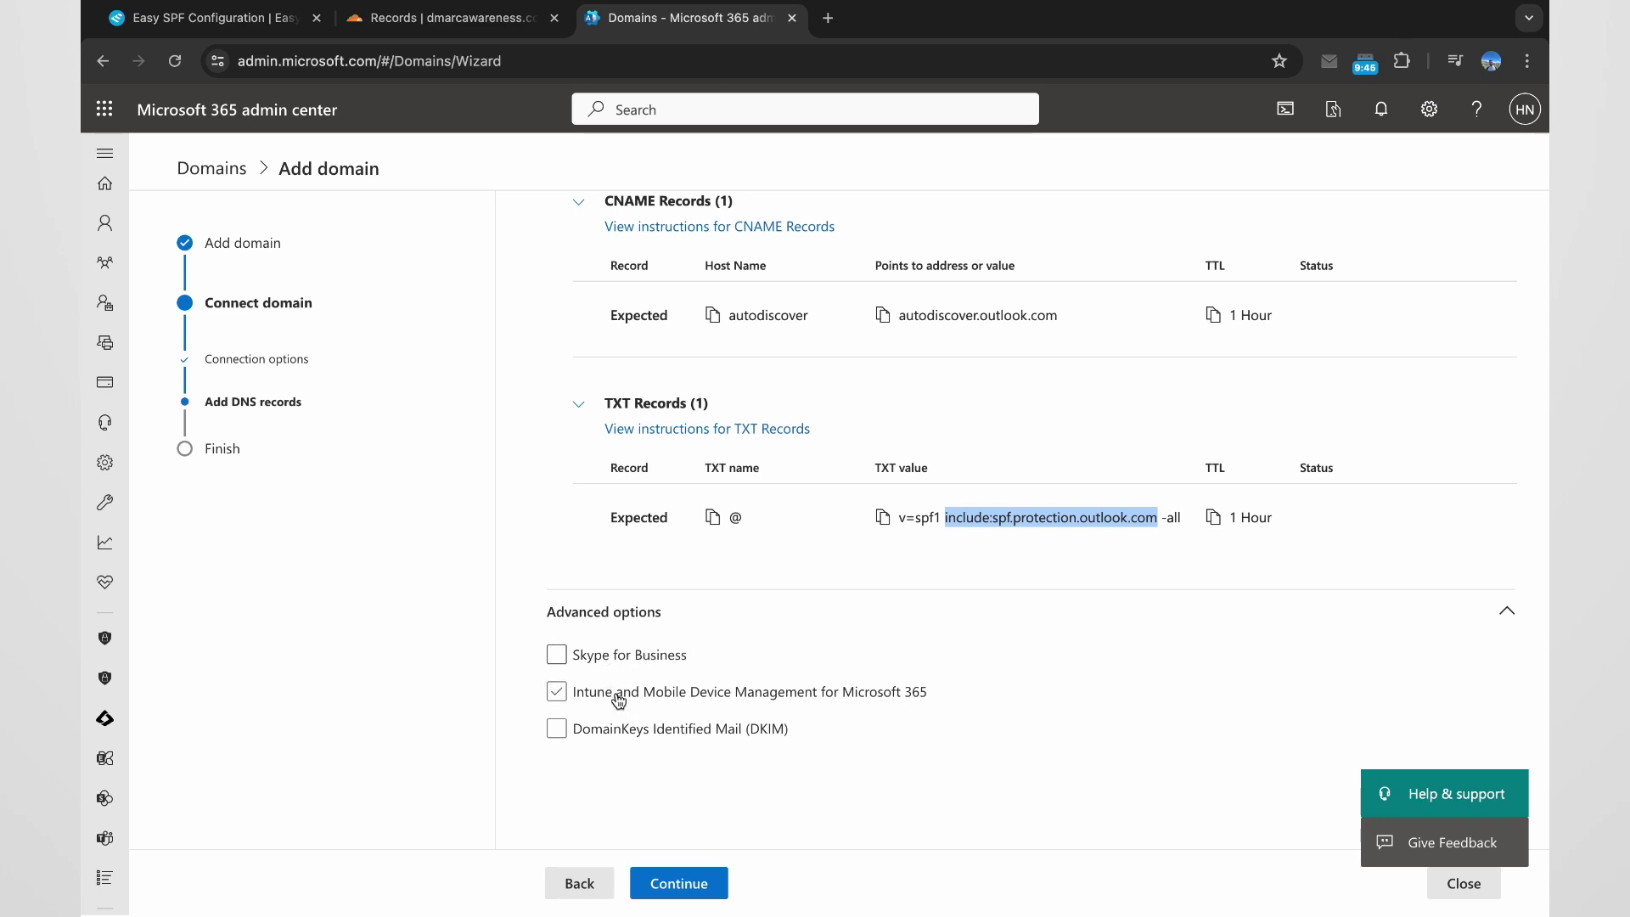
Enable DKIM in the wizard, show the two selector CNAMEs and copy selector1._domainkey.
click(557, 728)
scroll(715, 709, down, 3)
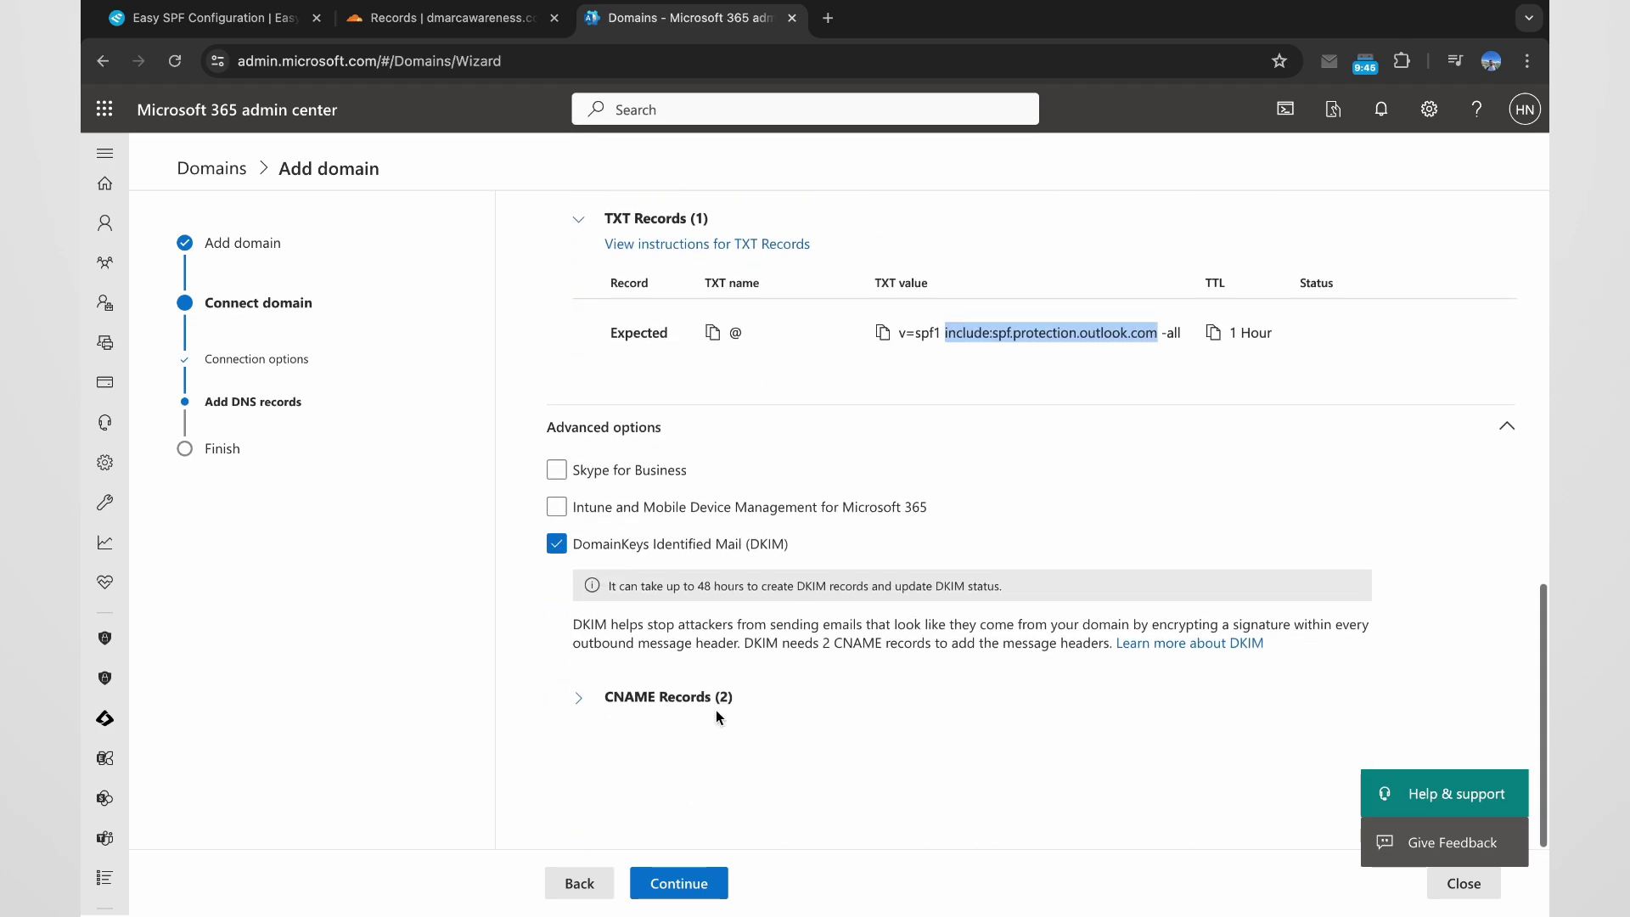
click(628, 694)
scroll(803, 695, down, 3)
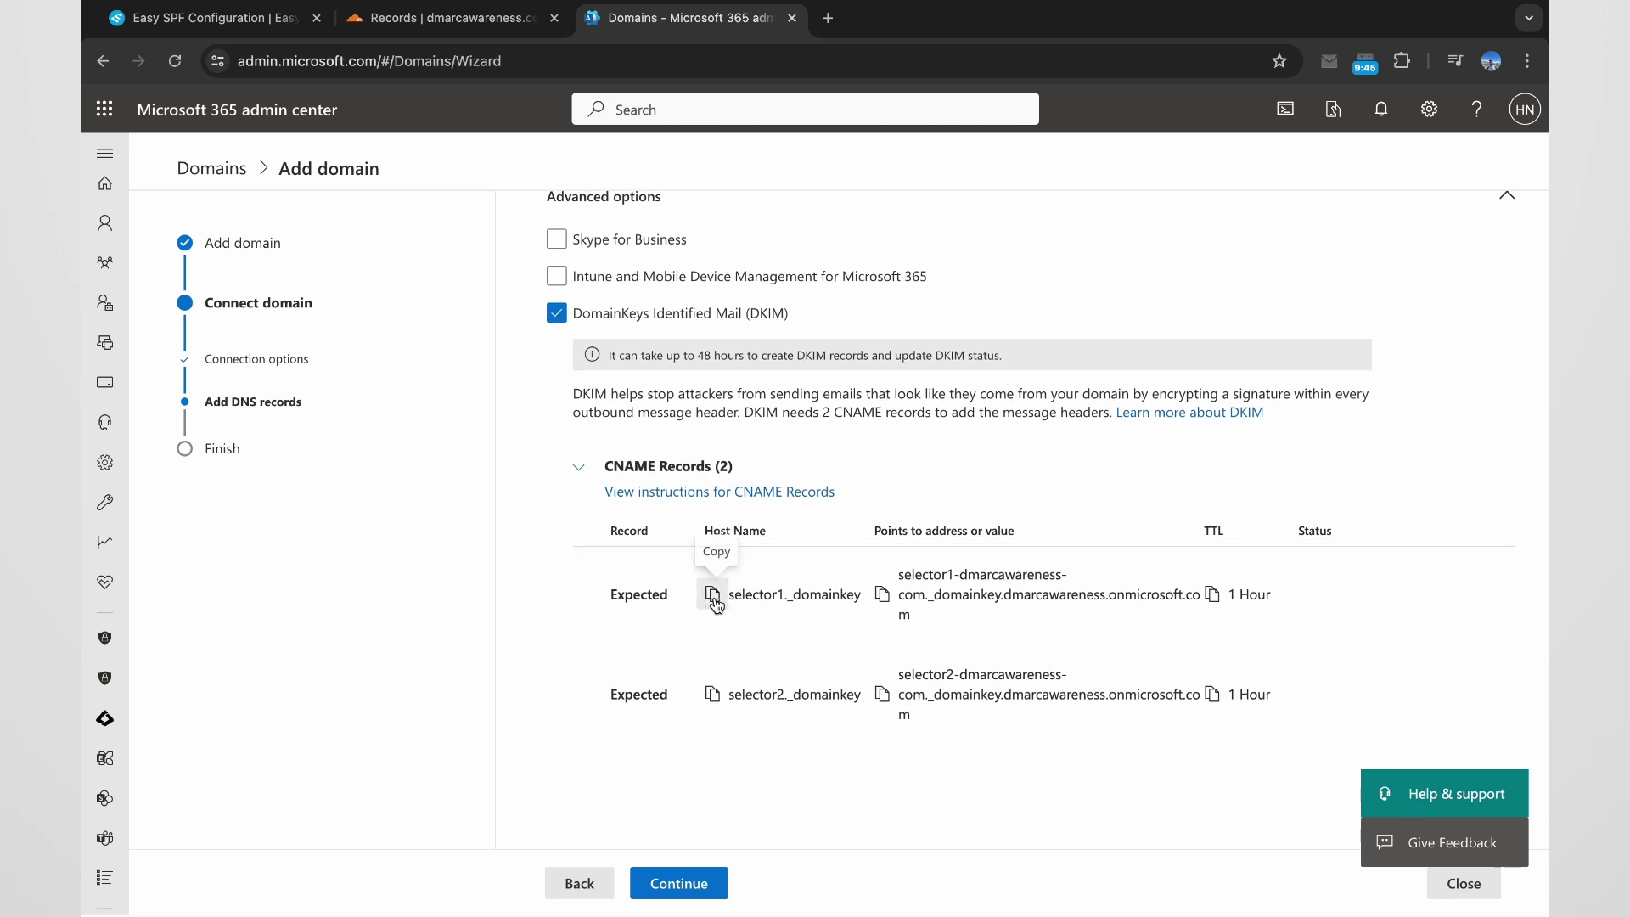
click(714, 601)
In Cloudflare, start a DNS-only CNAME record named selector1._domainkey.
click(471, 19)
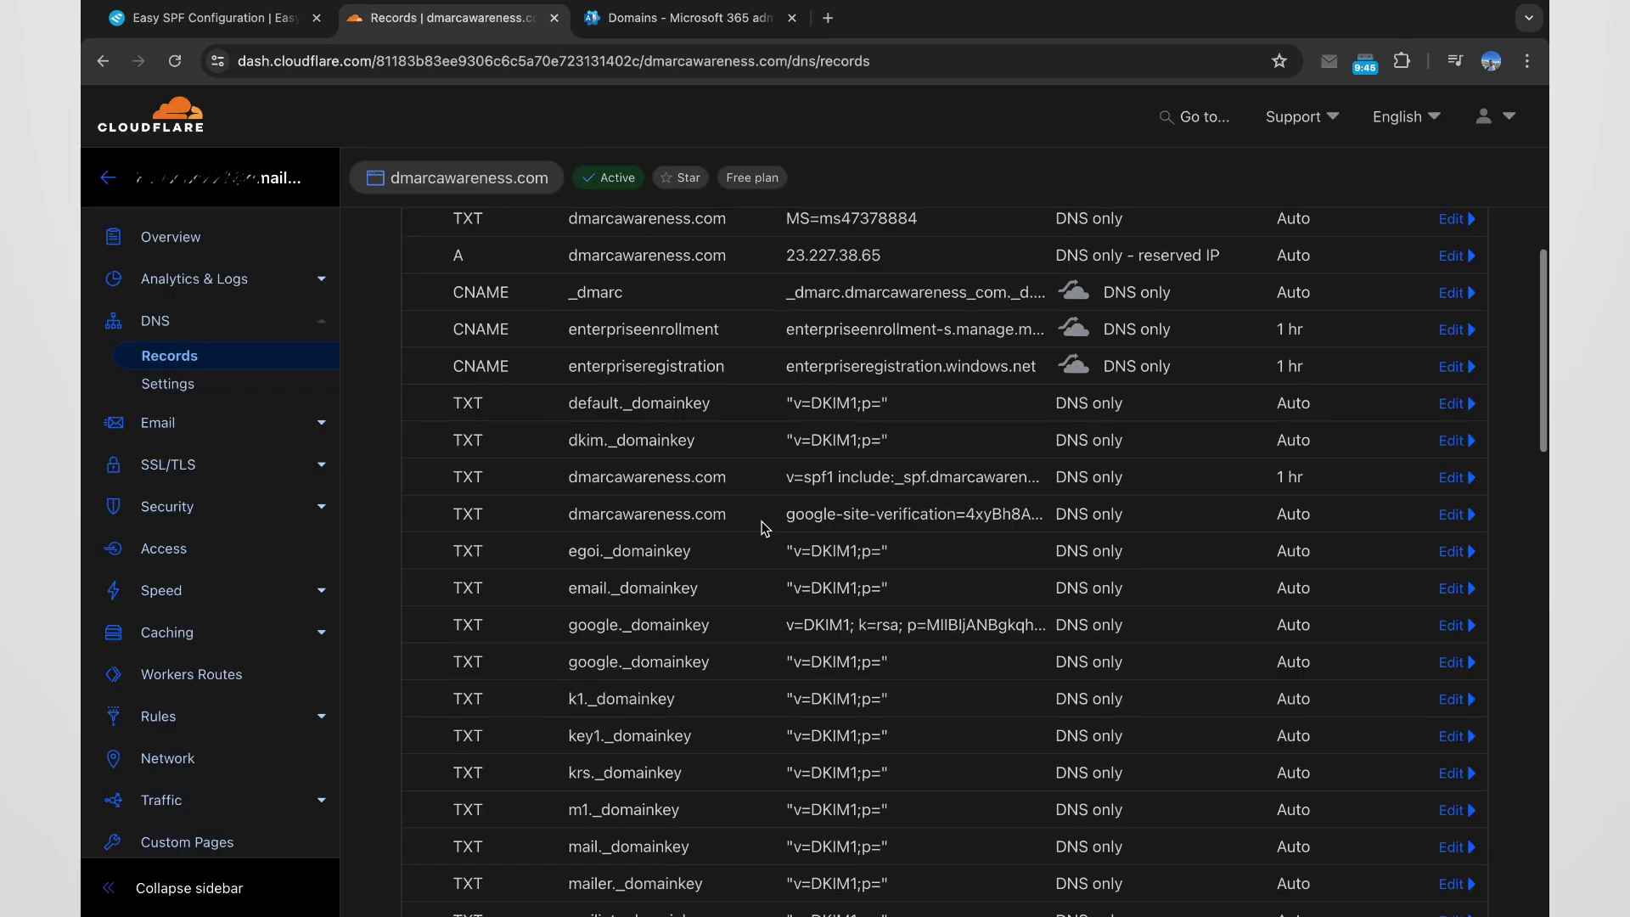
scroll(761, 528, up, 10)
scroll(762, 528, down, 3)
click(1389, 507)
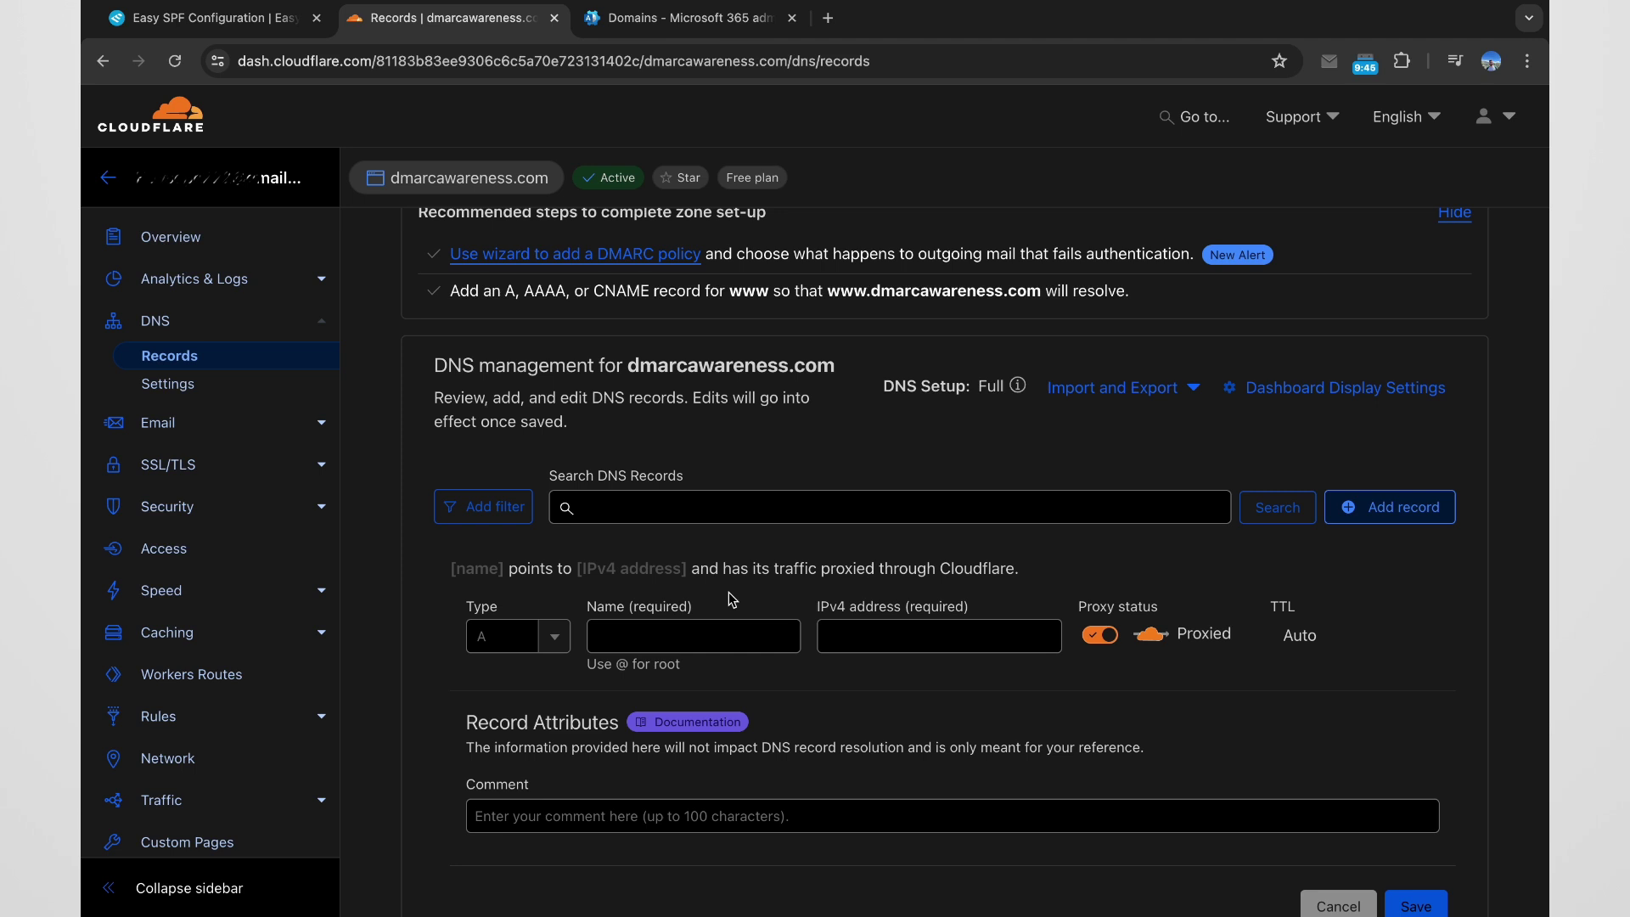
click(517, 623)
text(cname)
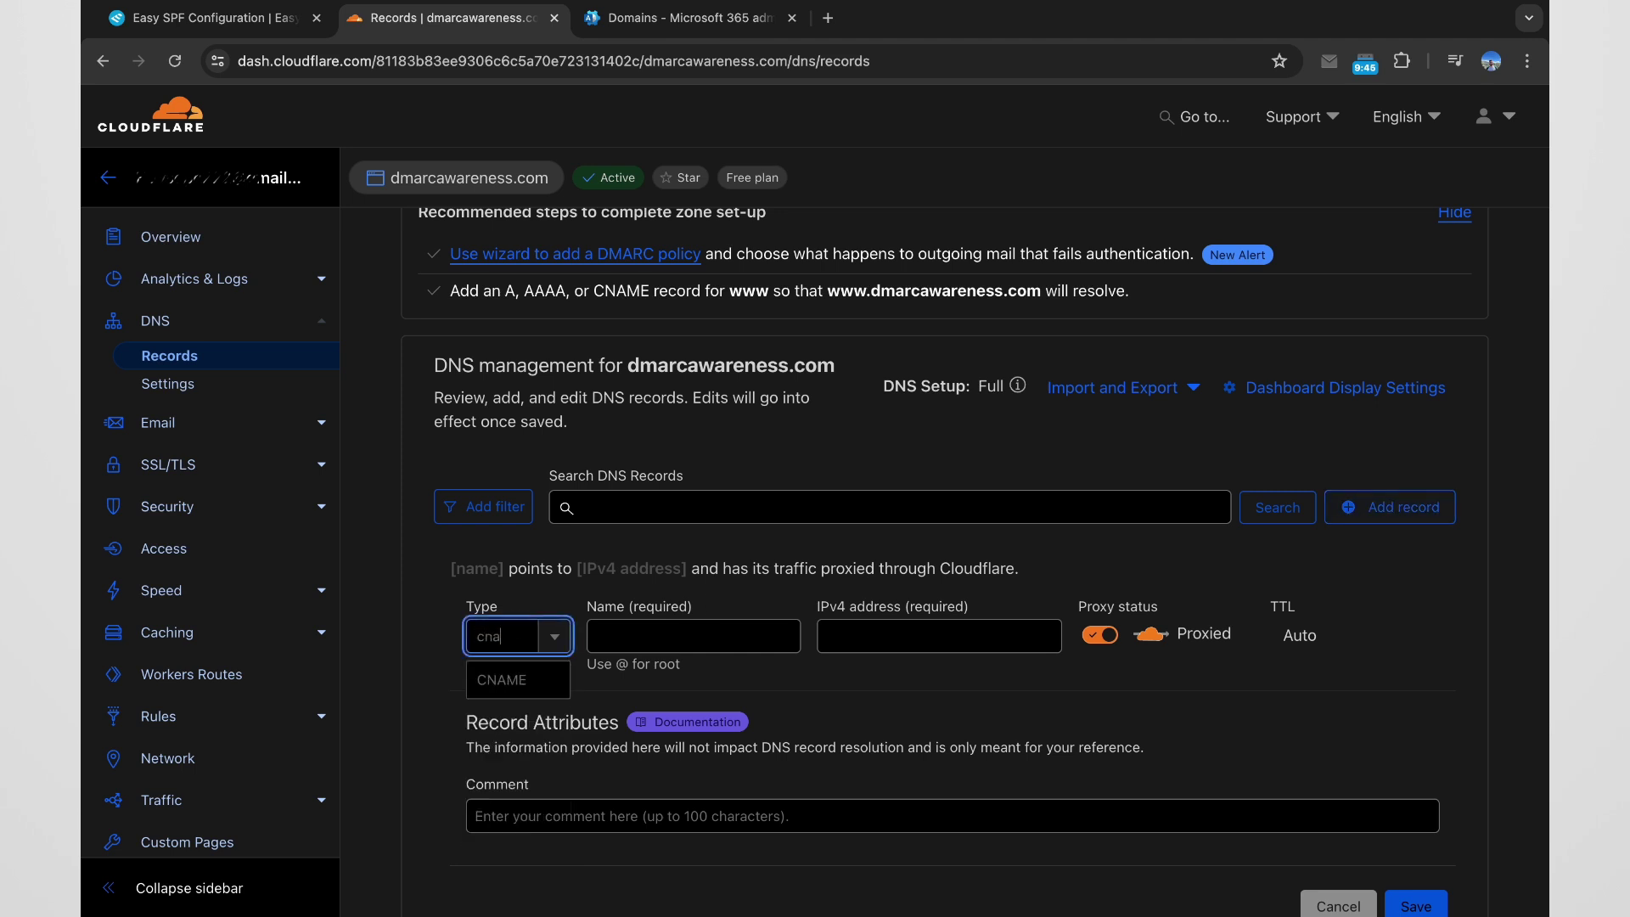
key(Return)
click(640, 635)
text(selector1._domainkey)
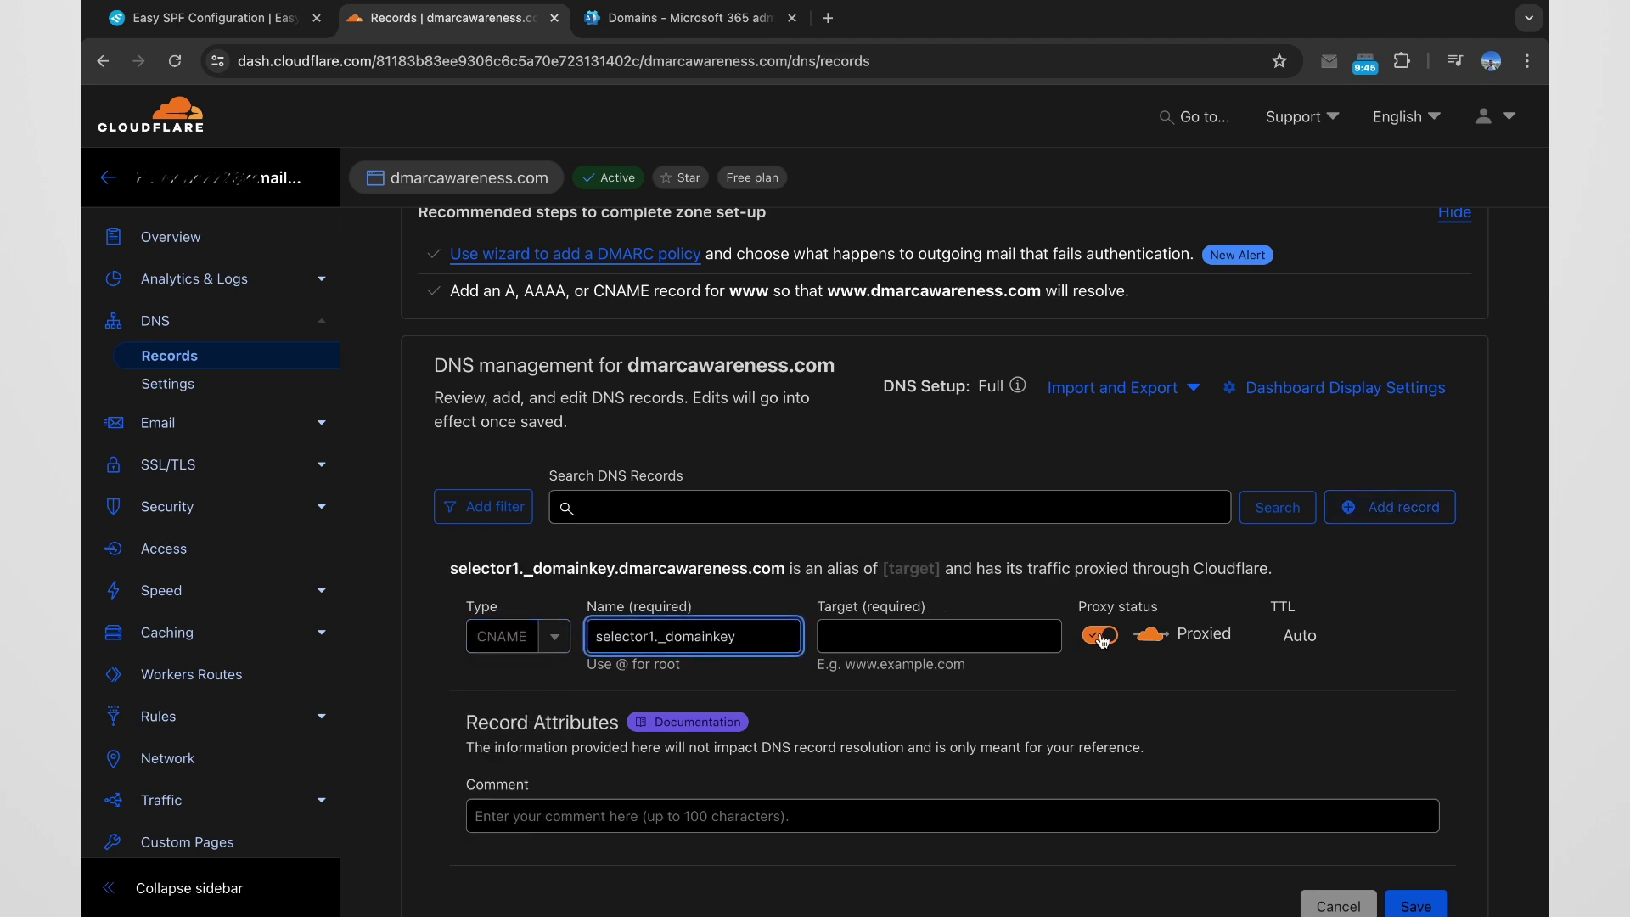
click(1100, 635)
Copy the selector1 onmicrosoft.com DKIM target from Microsoft 365, paste it and save the CNAME.
click(688, 18)
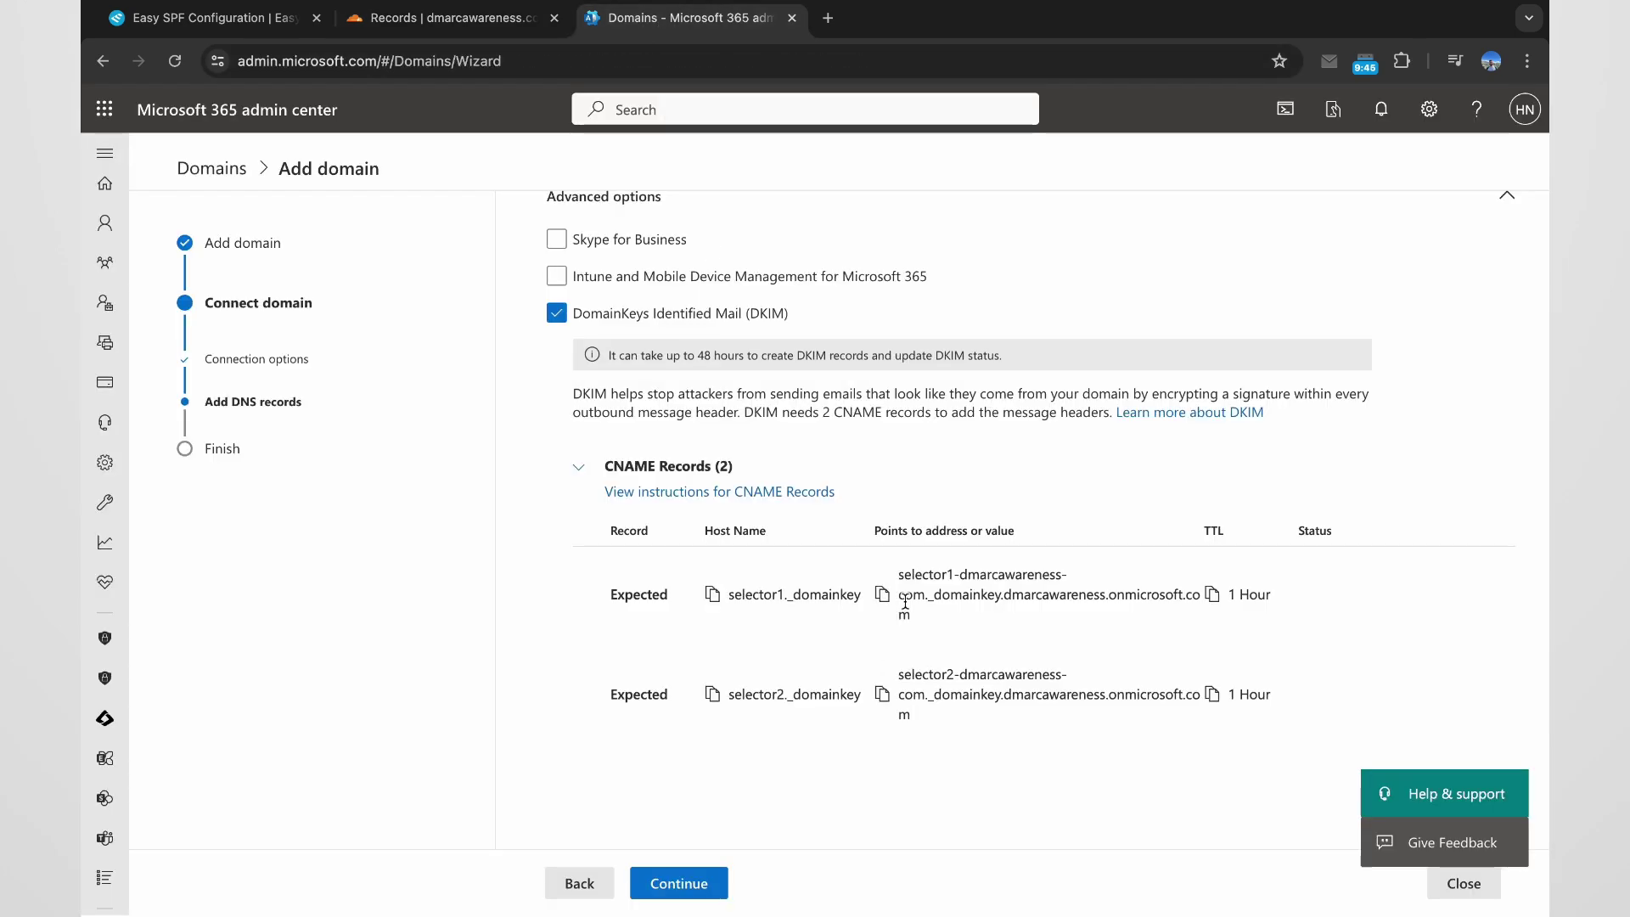
click(882, 594)
click(468, 23)
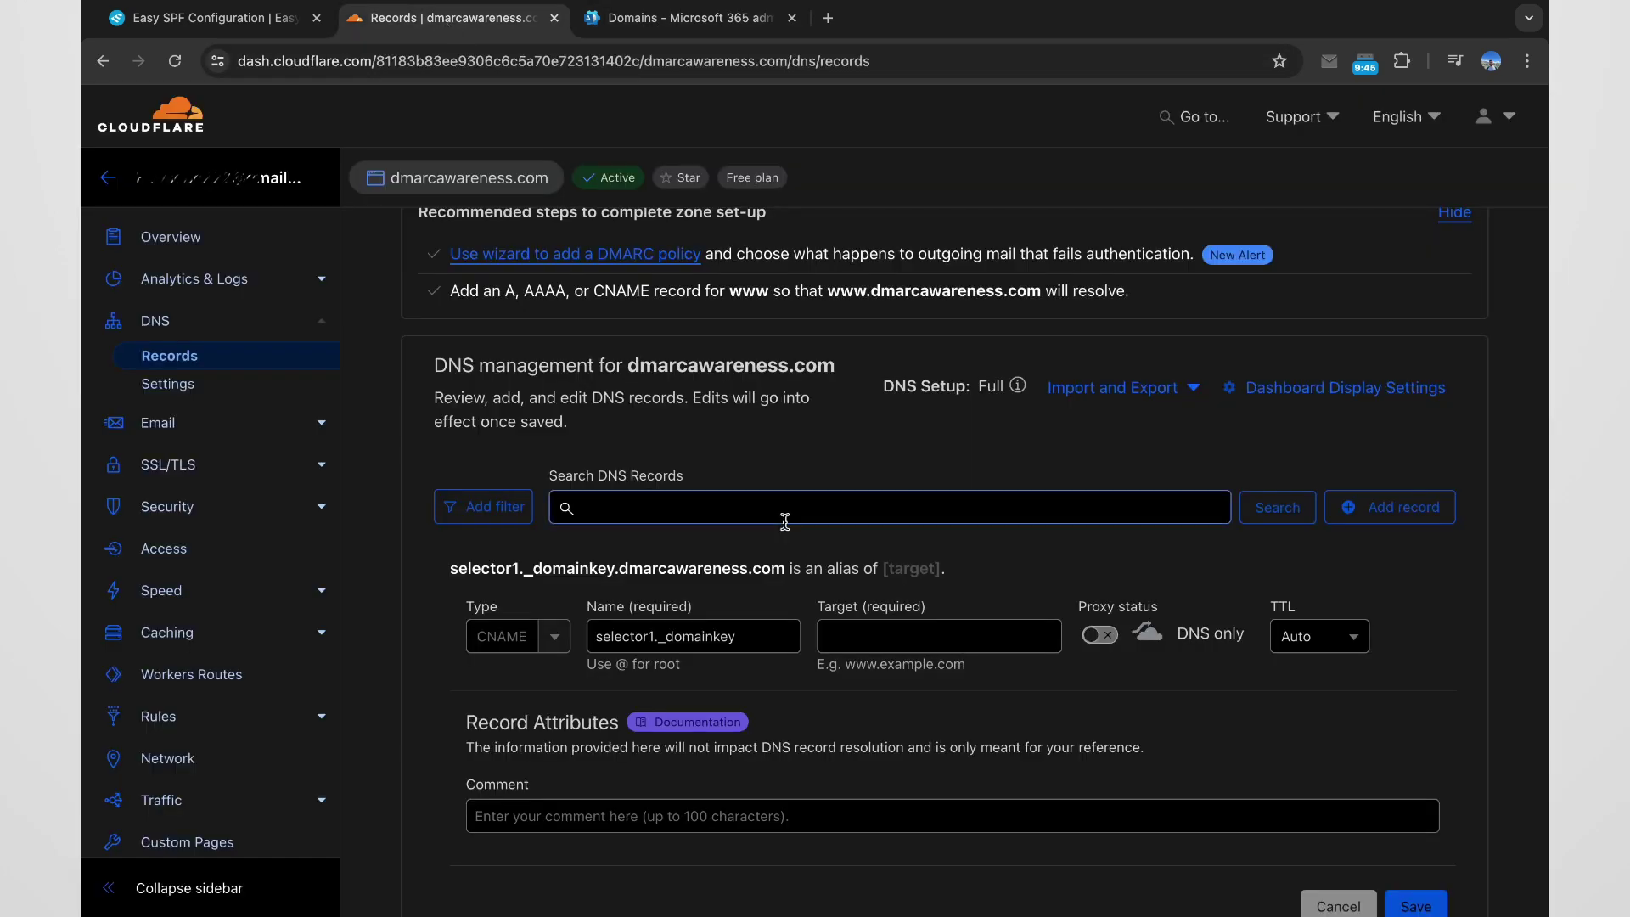
click(889, 642)
key(ctrl+v)
scroll(1408, 736, down, 1)
click(1415, 789)
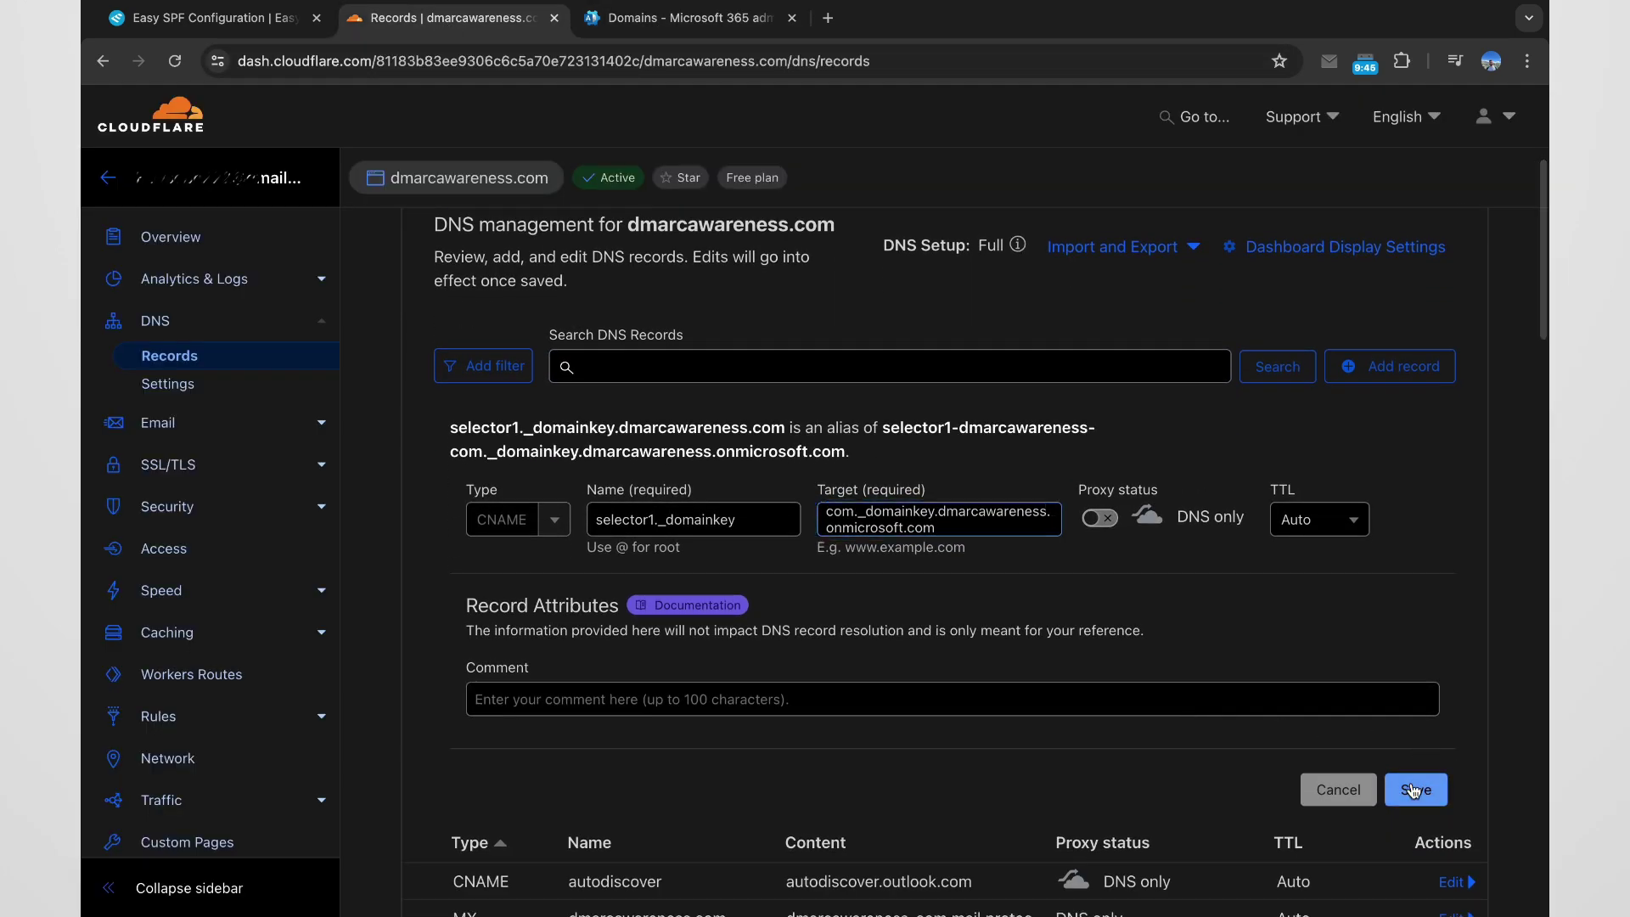
scroll(1189, 629, up, 1)
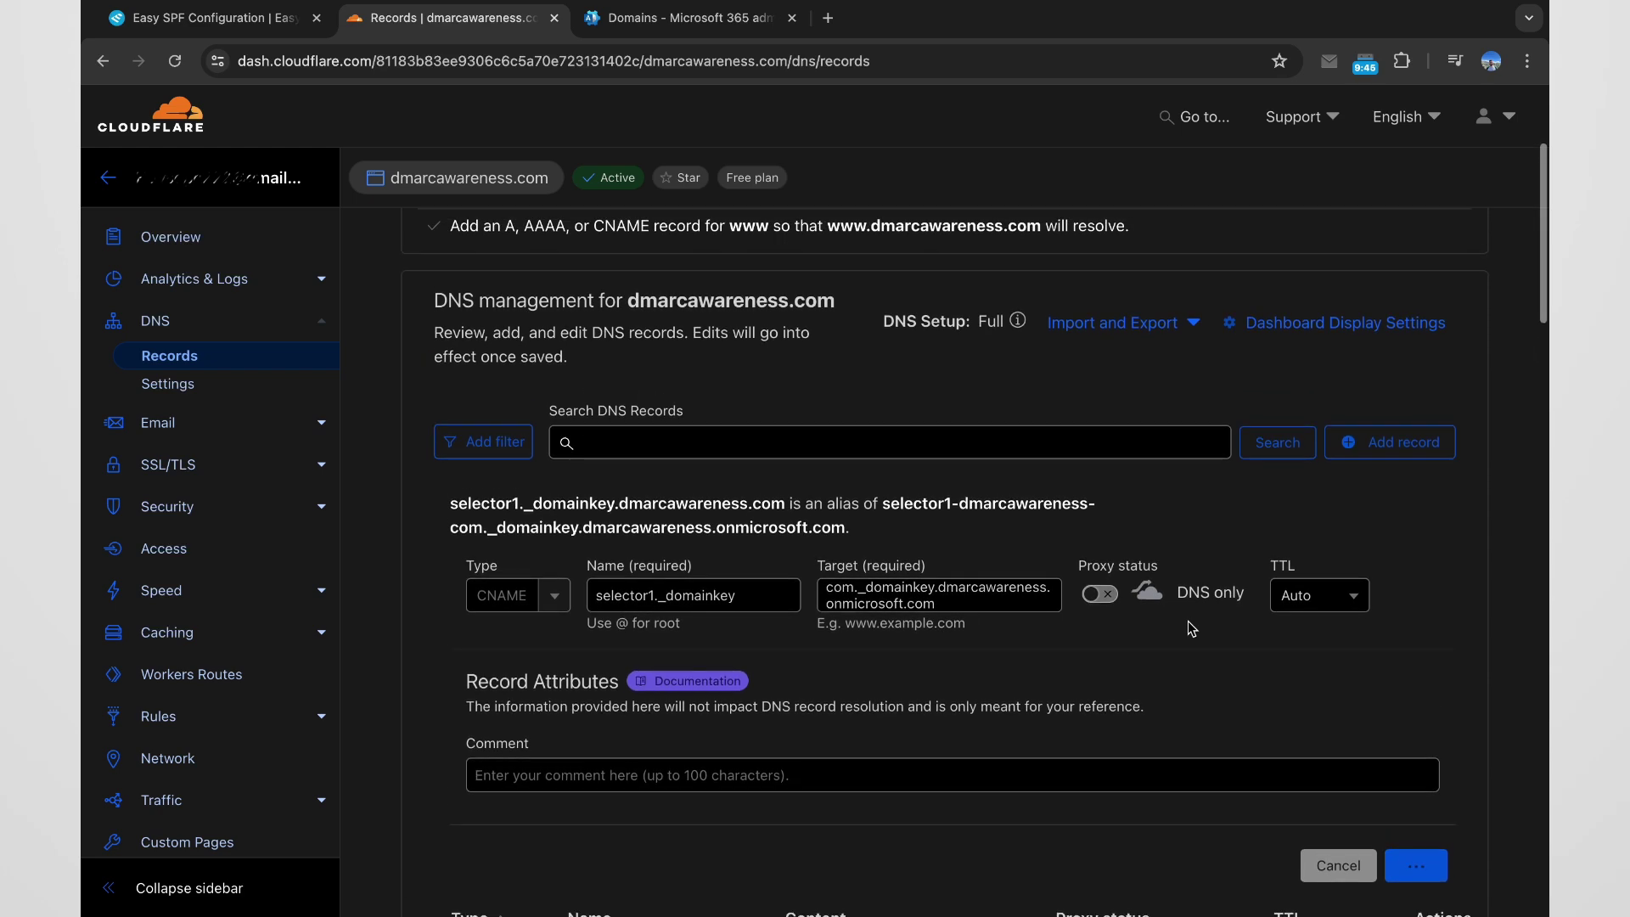
Start another DNS-only CNAME record named selector2._domainkey in Cloudflare.
click(1346, 446)
click(518, 569)
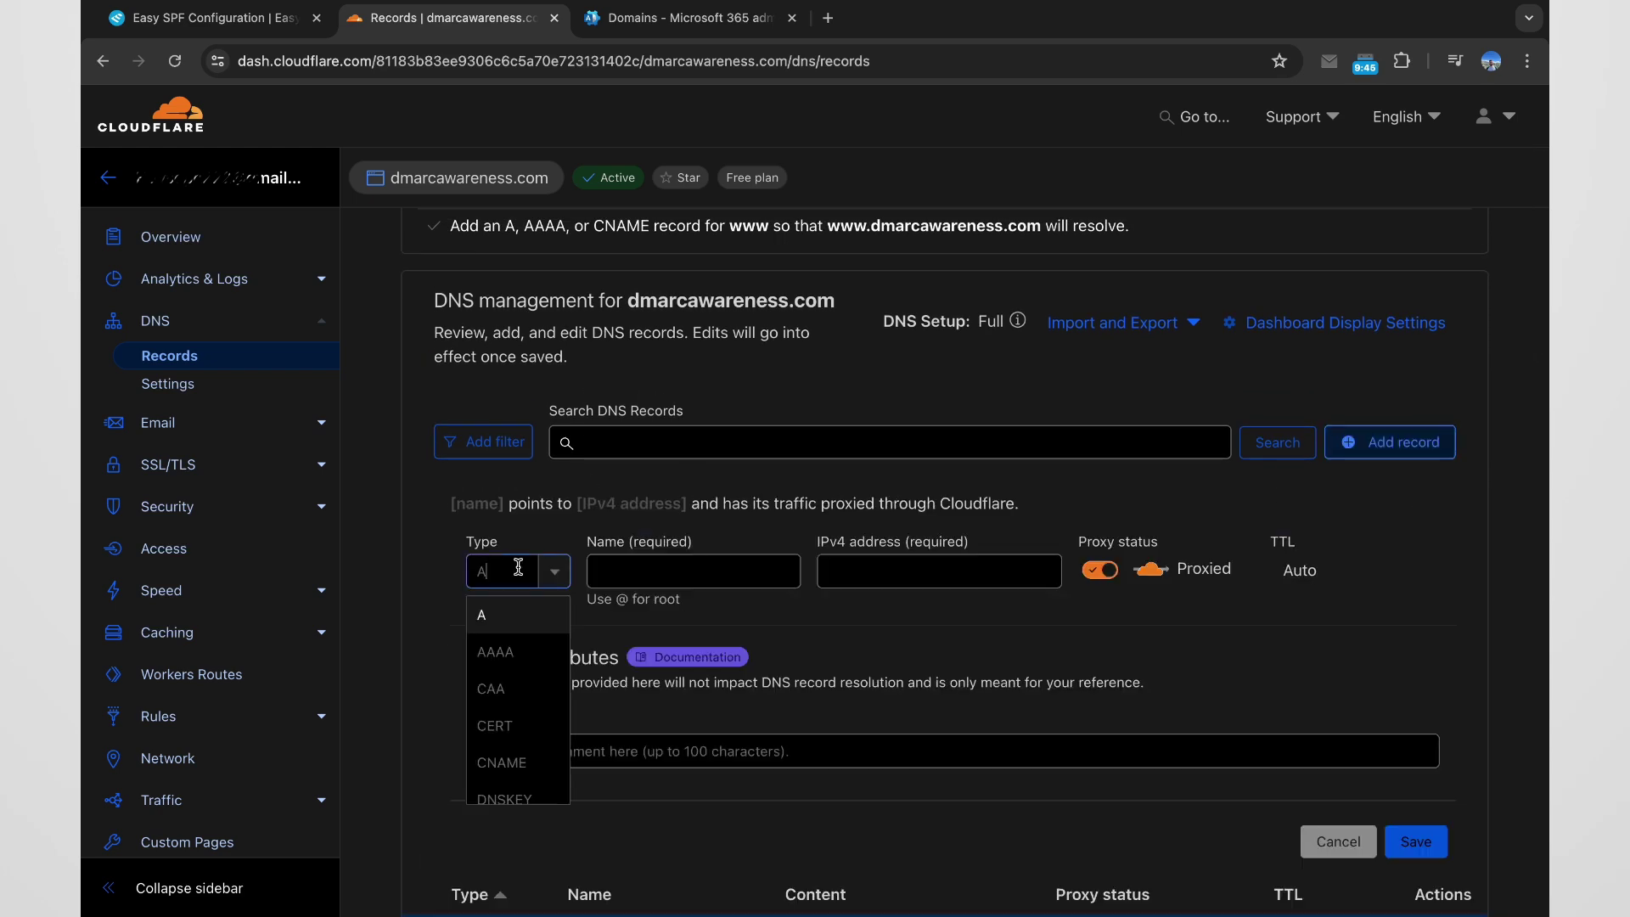
key(BackSpace)
text(cna)
key(Return)
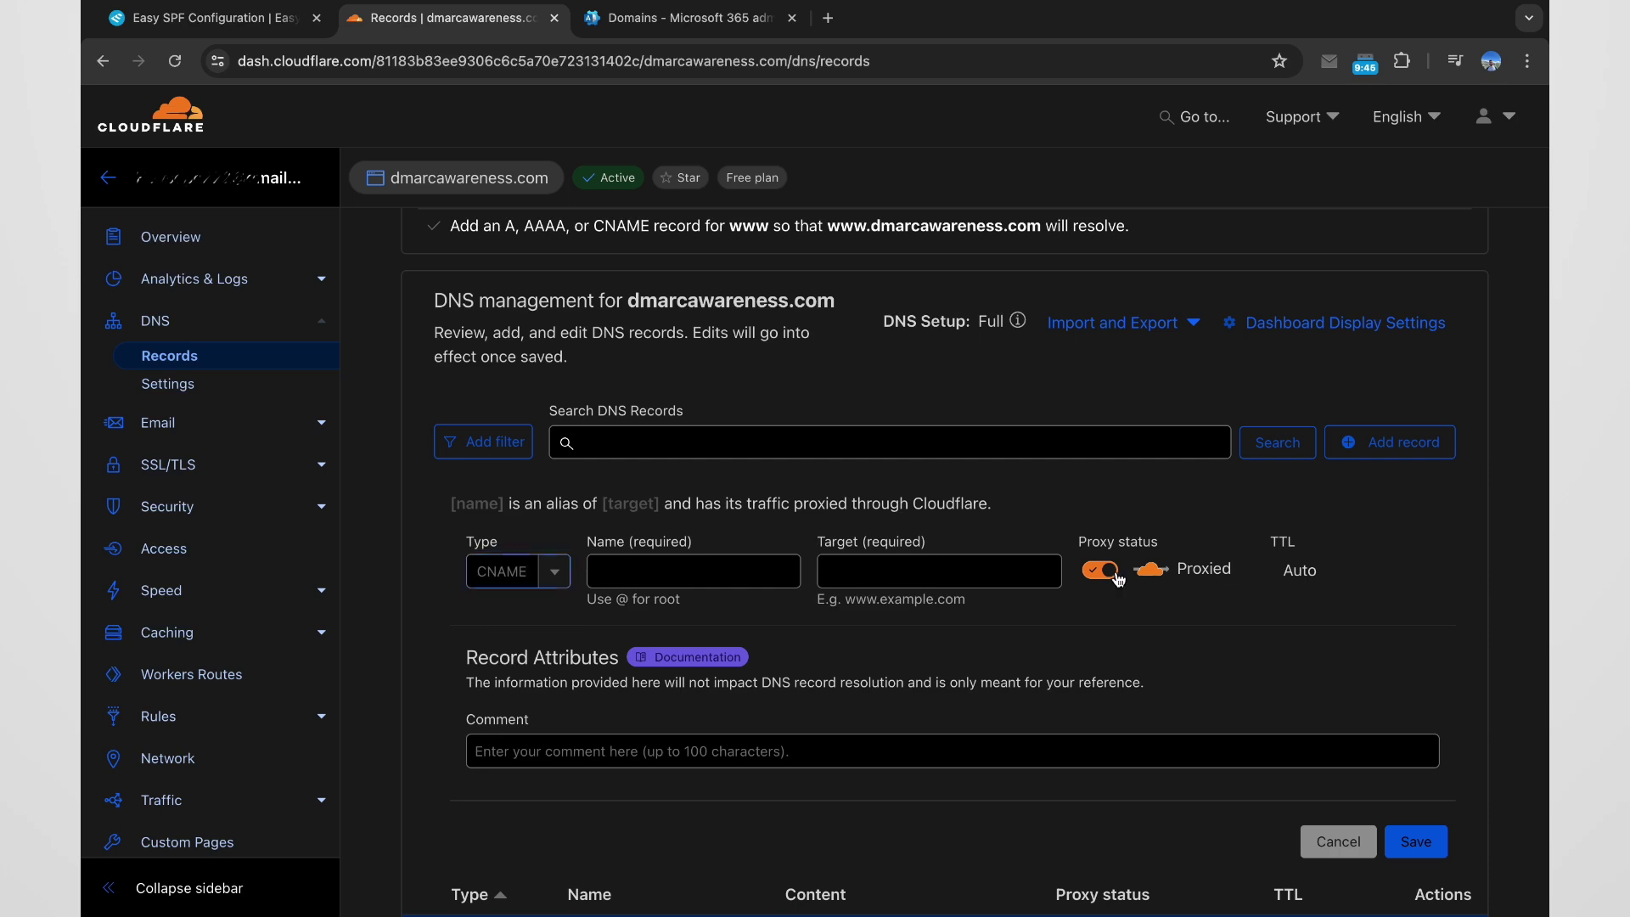
click(1113, 575)
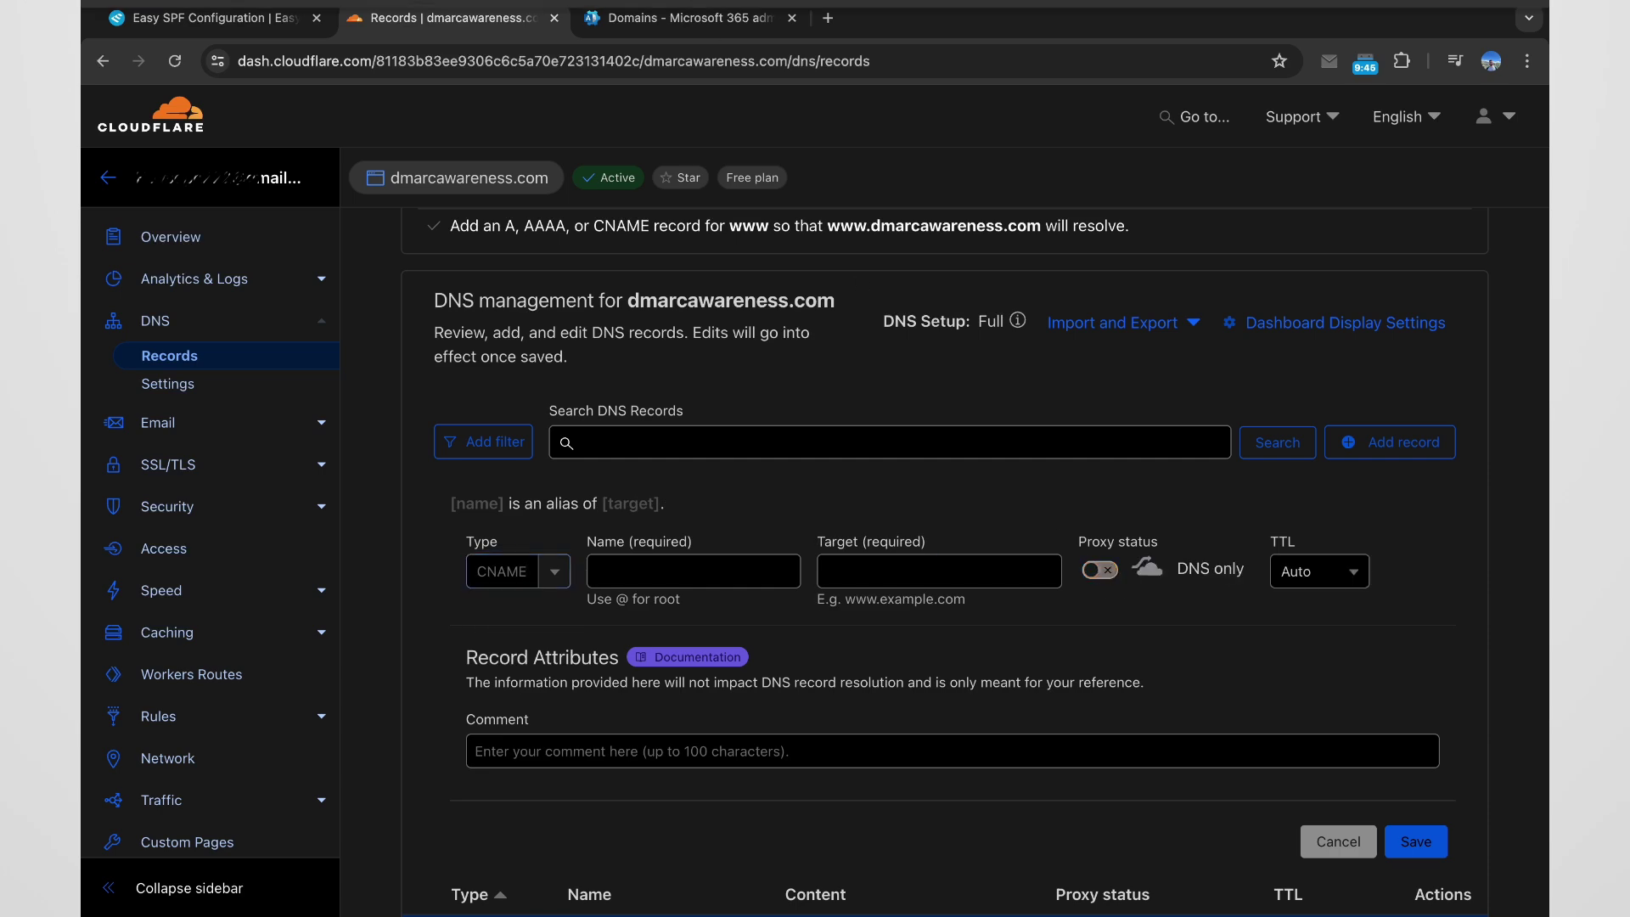
click(658, 16)
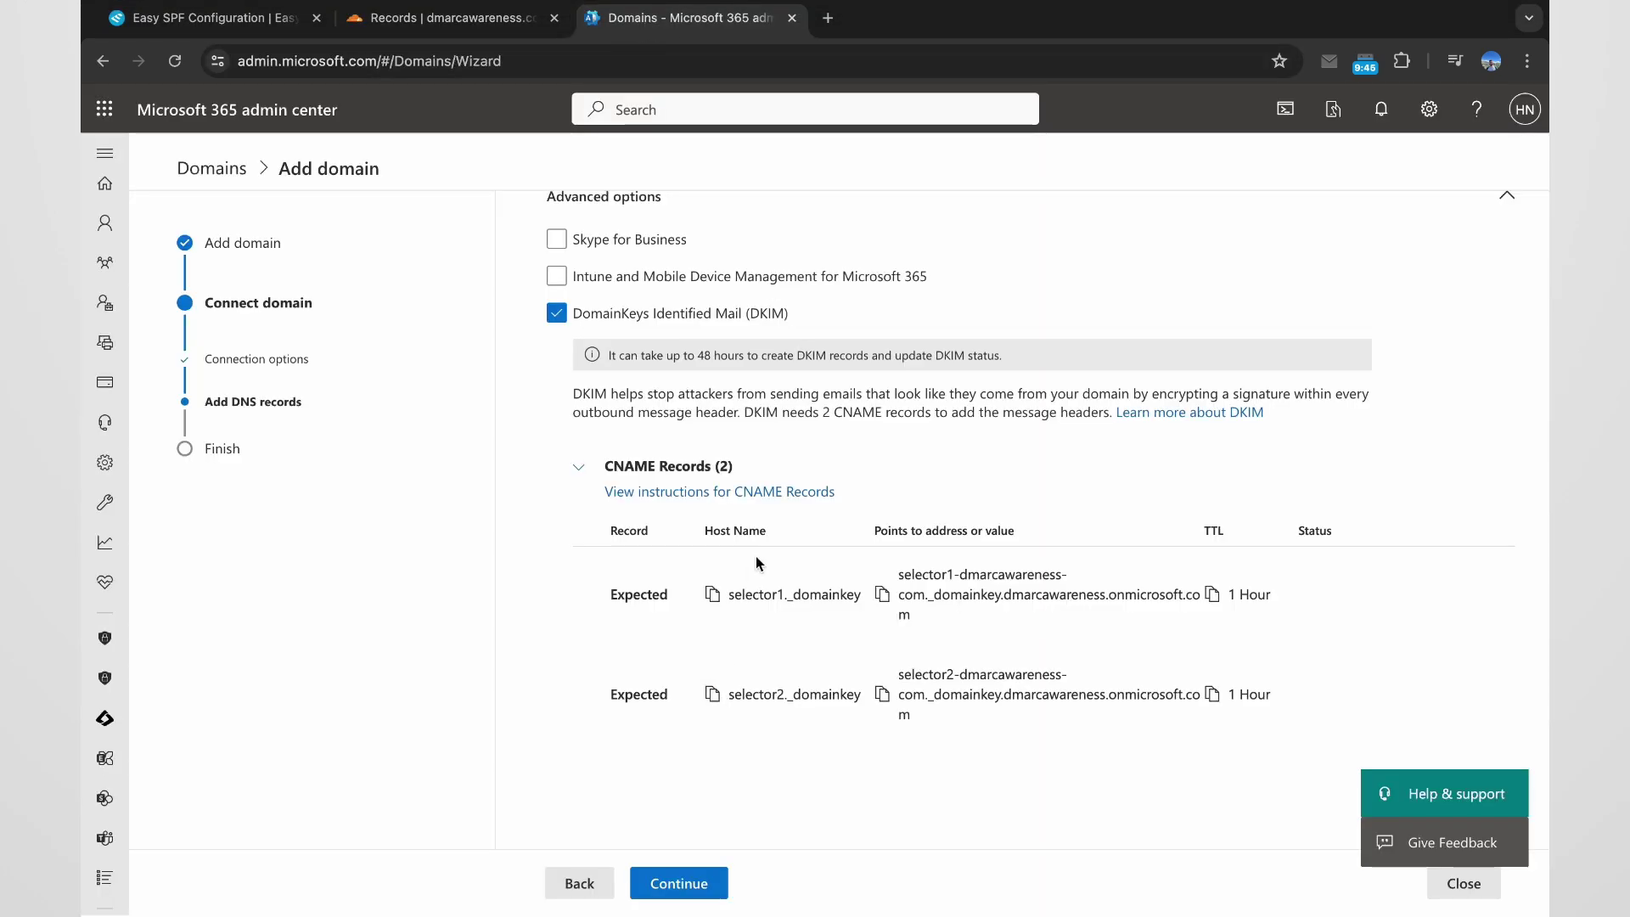
key(ctrl+shift+Tab)
click(703, 569)
text(selector2._domainkey)
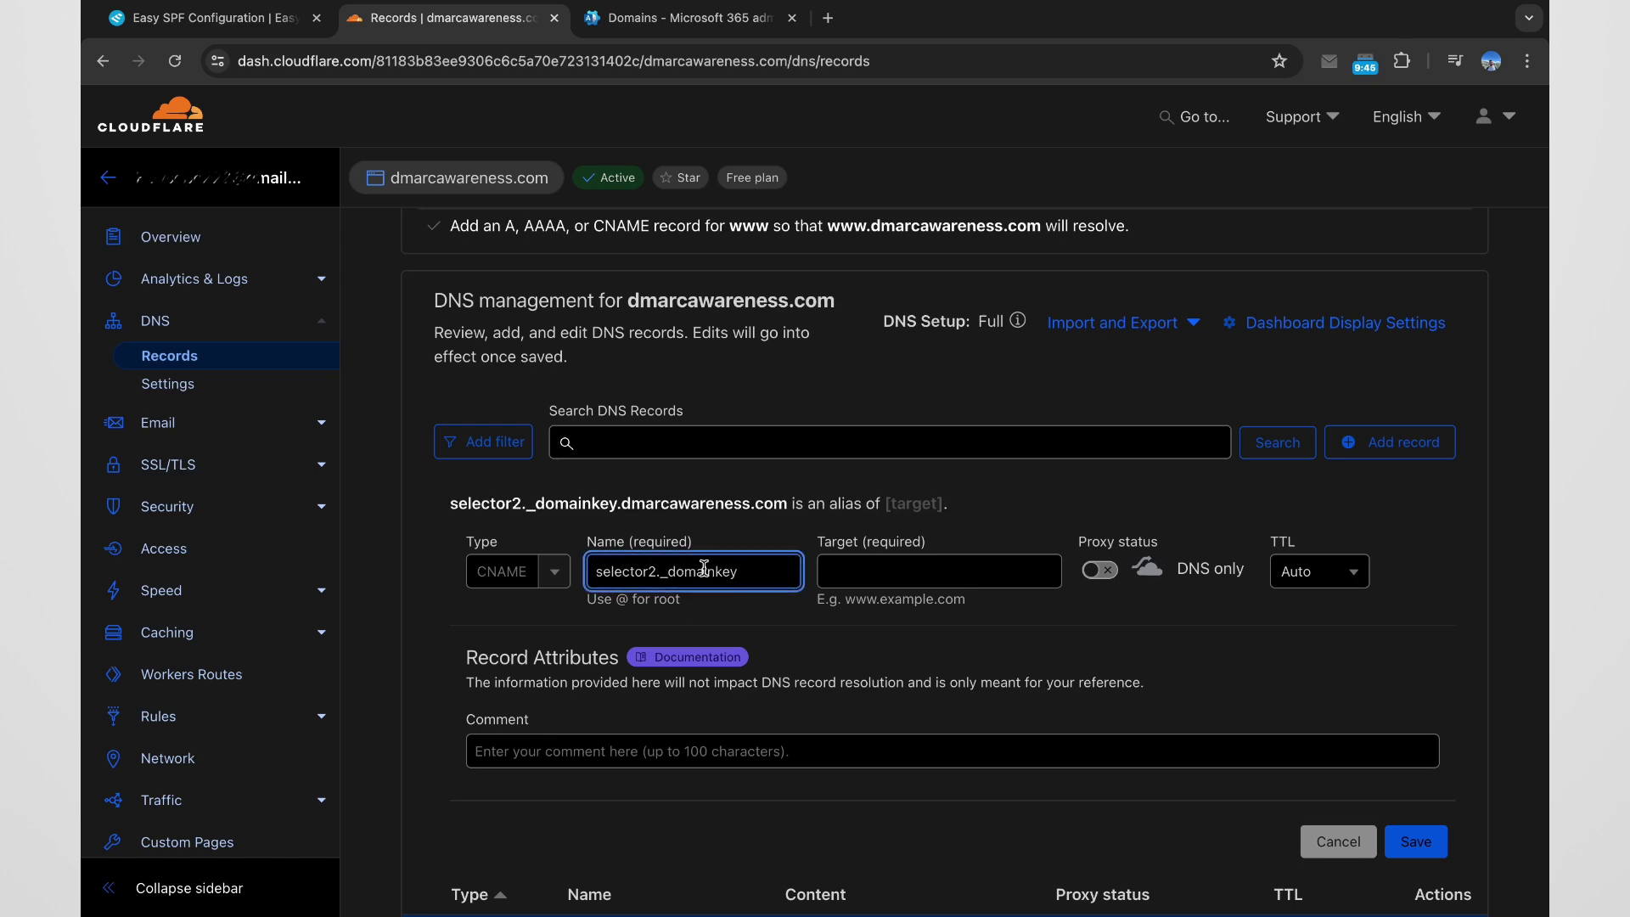
Copy the selector2 DKIM target from Microsoft 365, paste it, save the CNAME and return to the wizard.
key(ctrl+Tab)
click(882, 695)
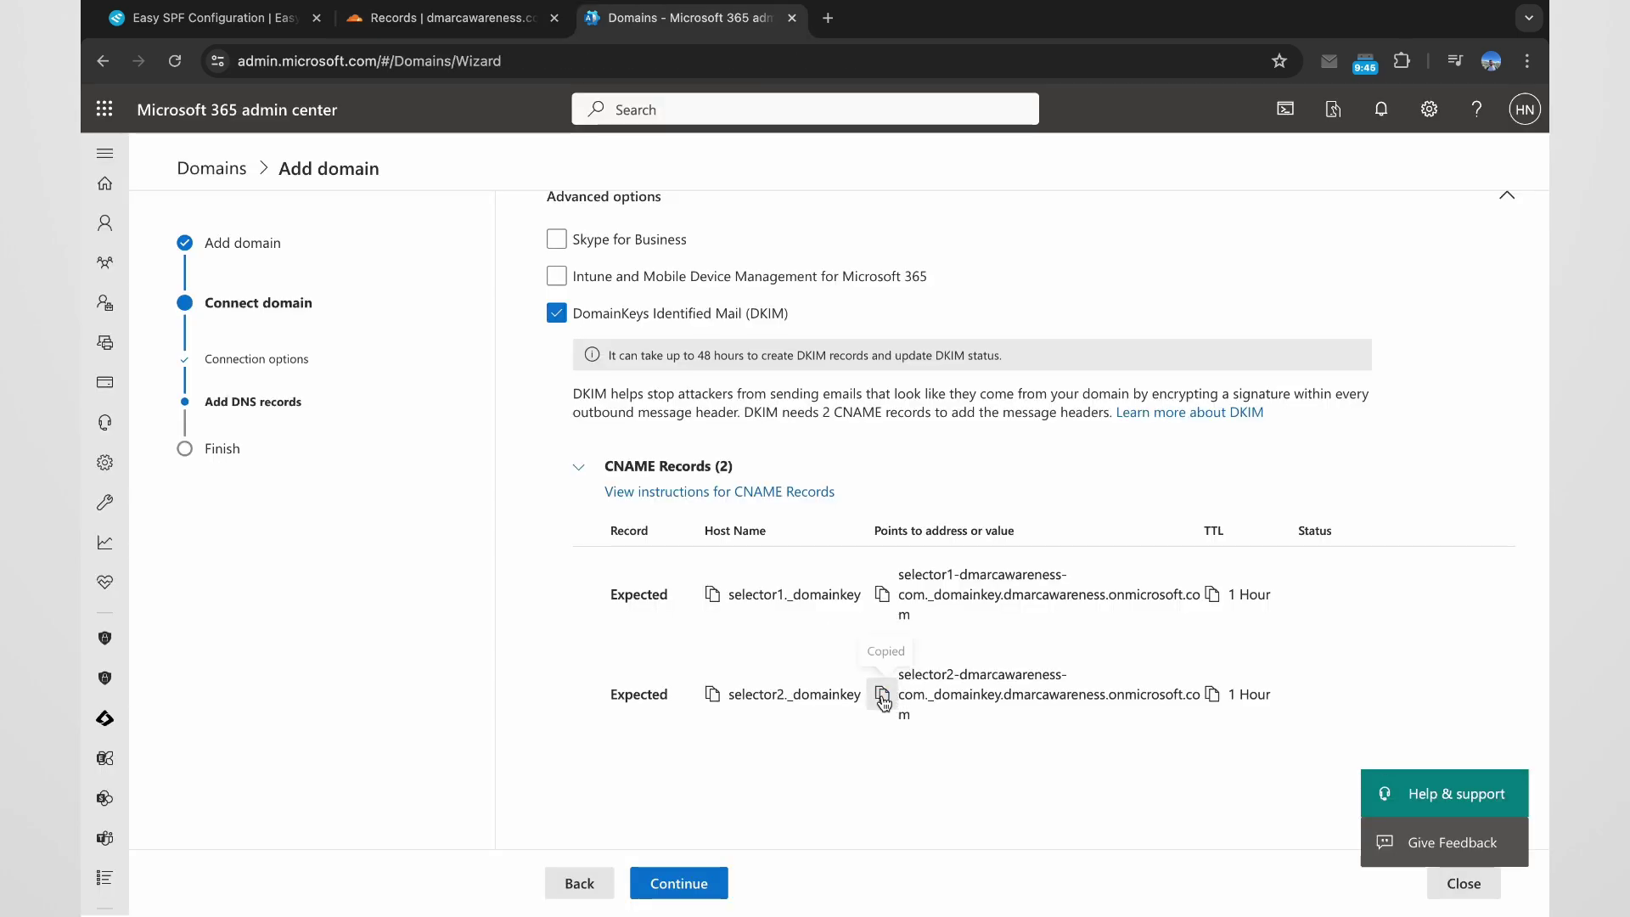
key(ctrl+shift+Tab)
click(920, 571)
key(ctrl+v)
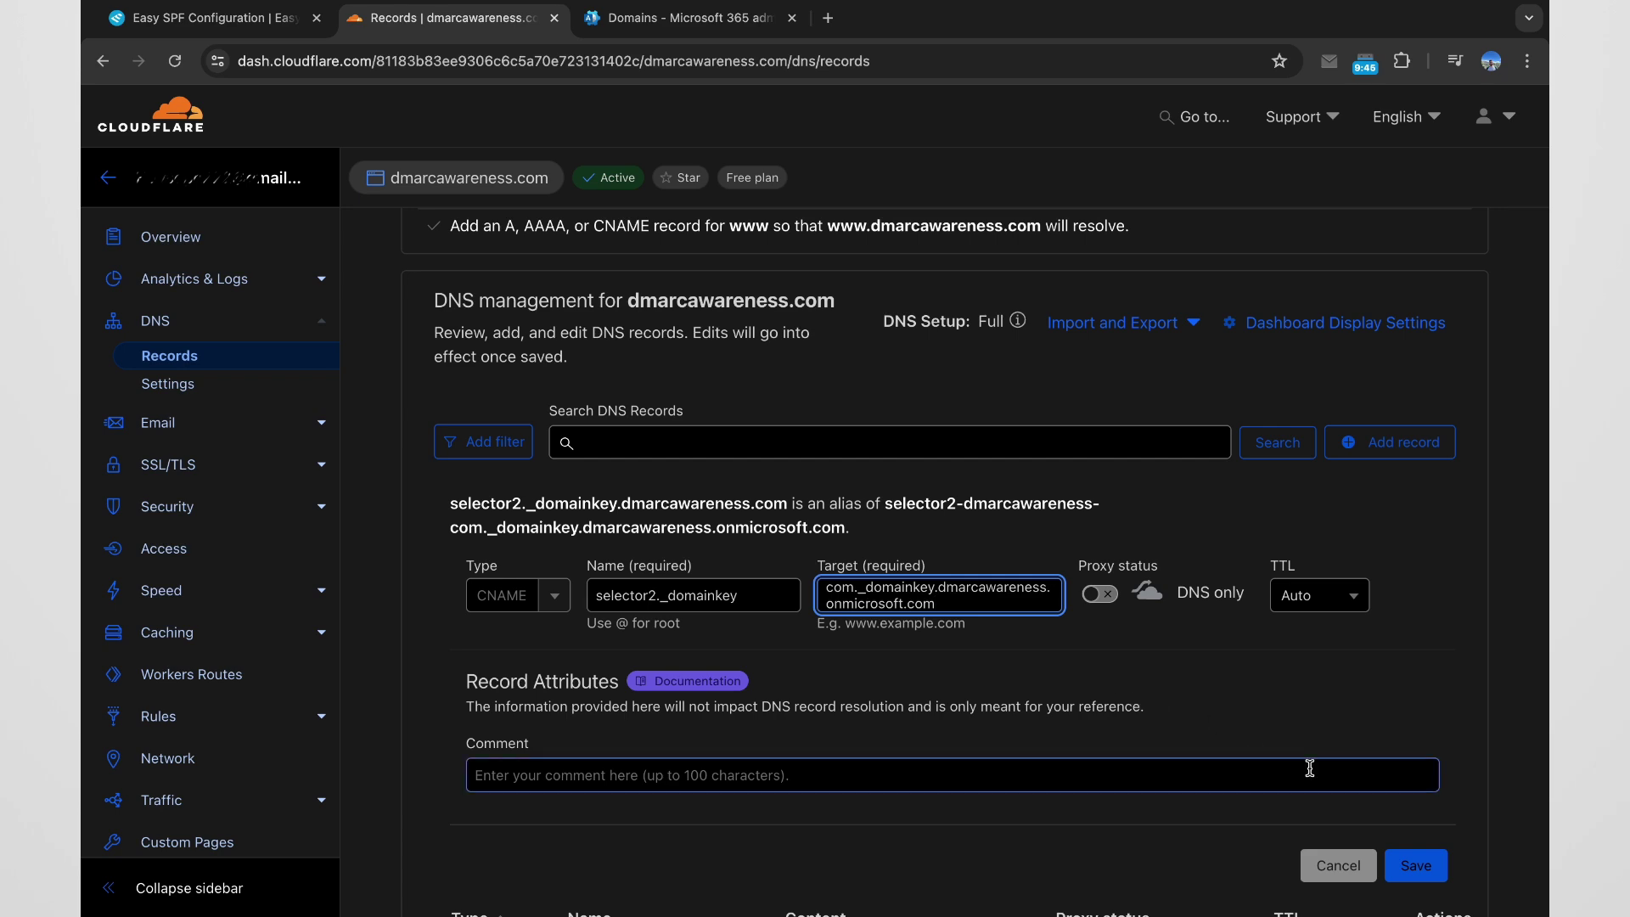
click(1414, 865)
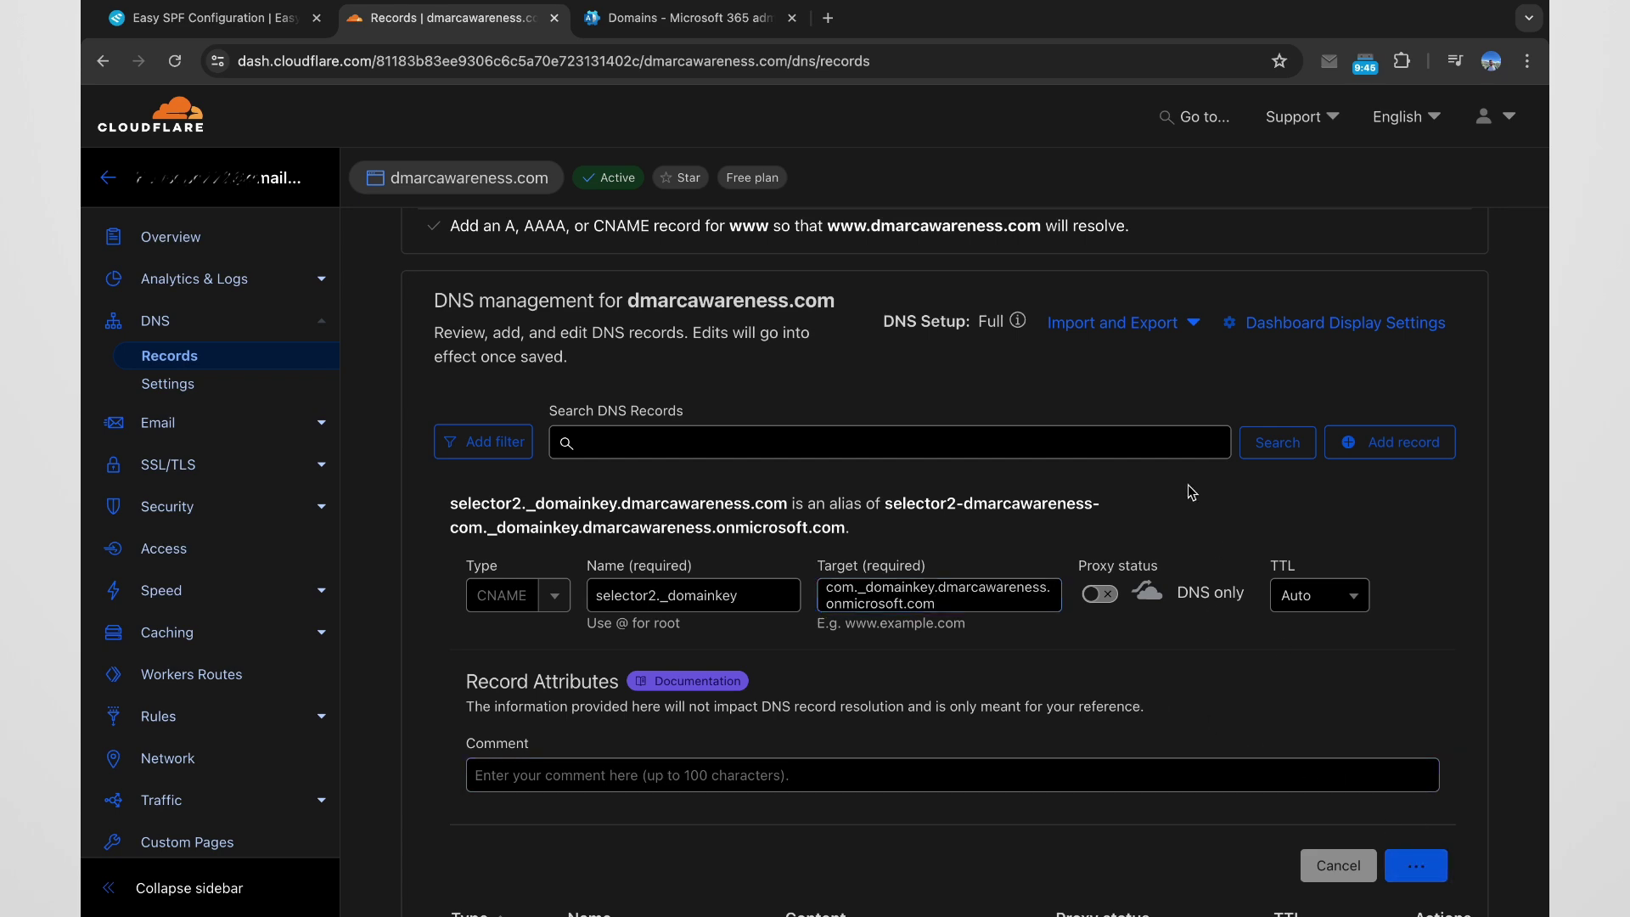
key(ctrl+Tab)
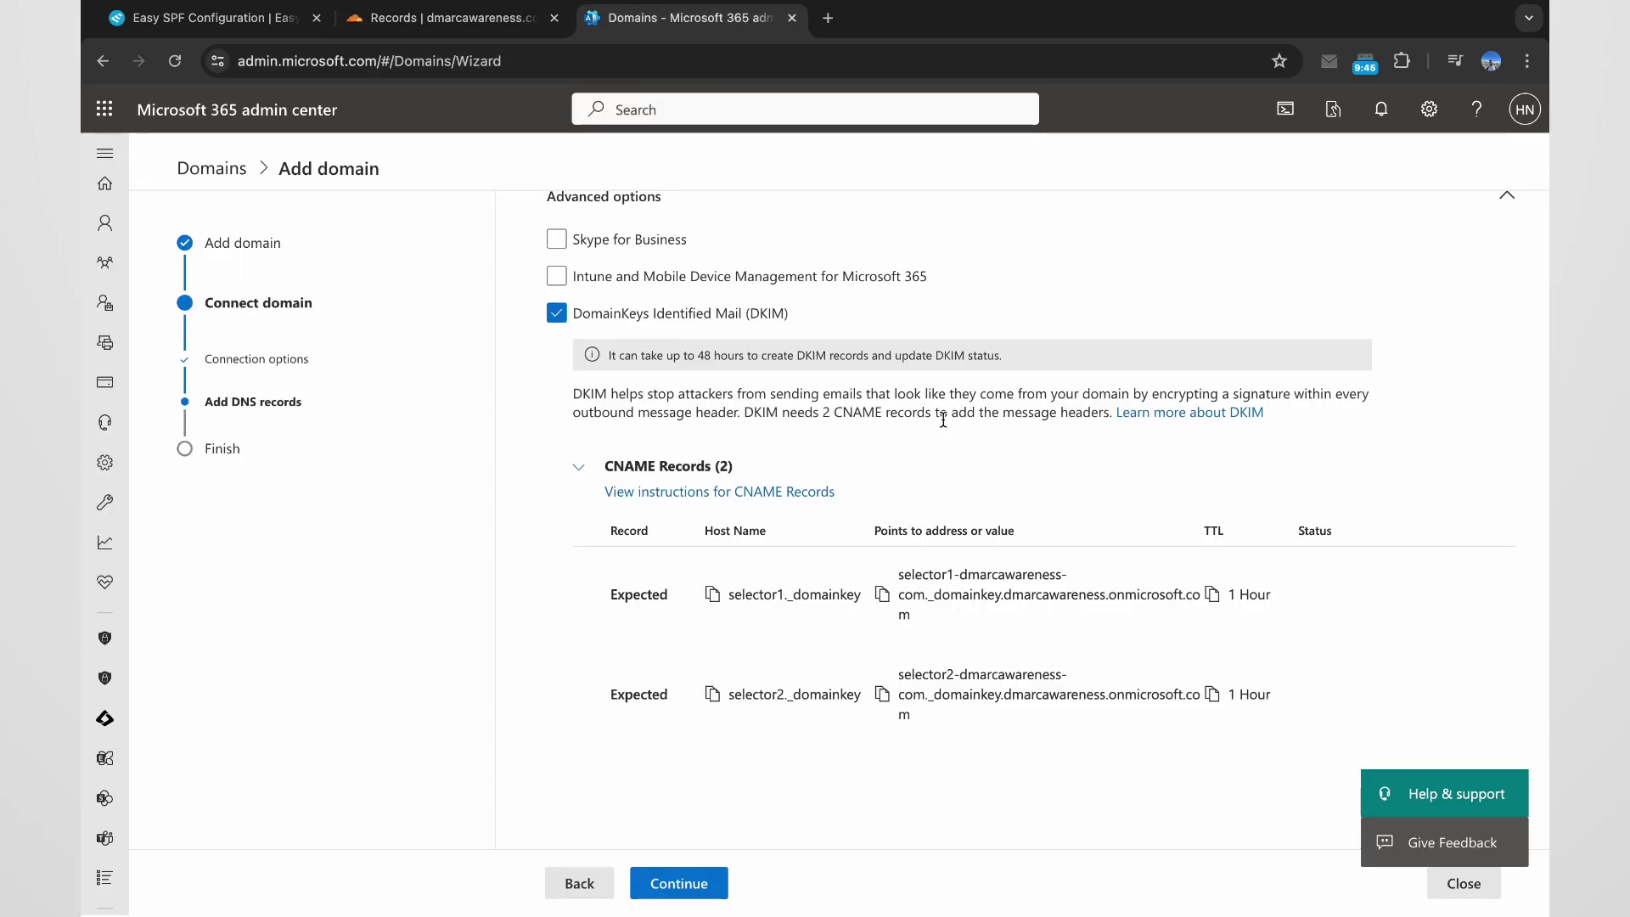
scroll(989, 605, down, 1)
Run the DNS record check for dmarcawareness.com until it passes and finish the setup wizard.
click(669, 879)
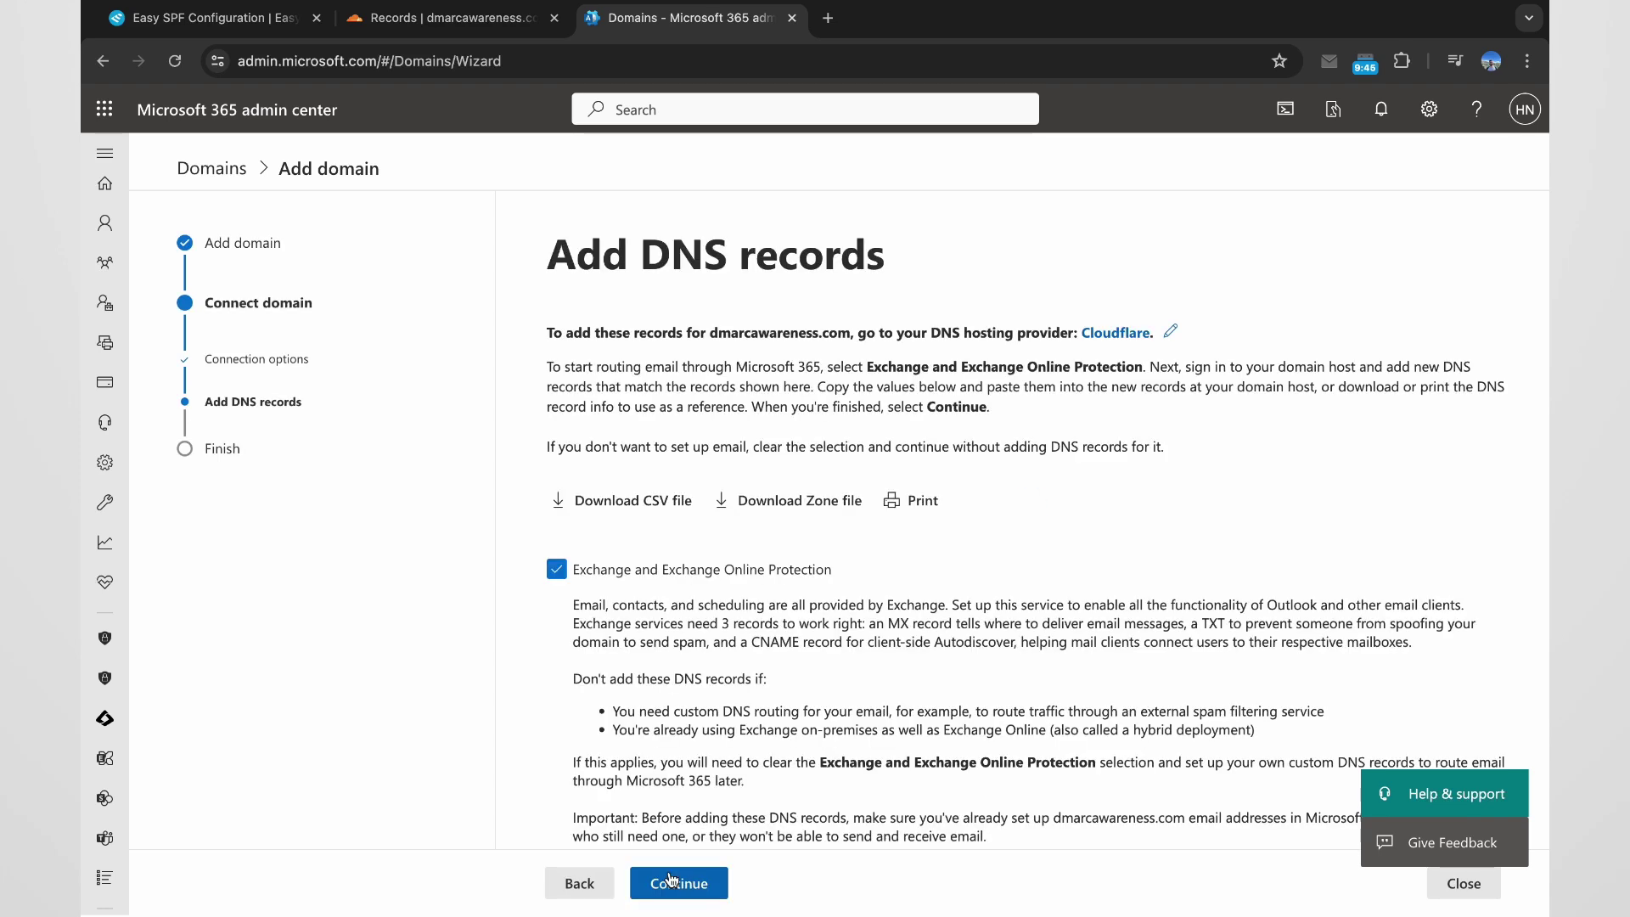
scroll(744, 655, down, 3)
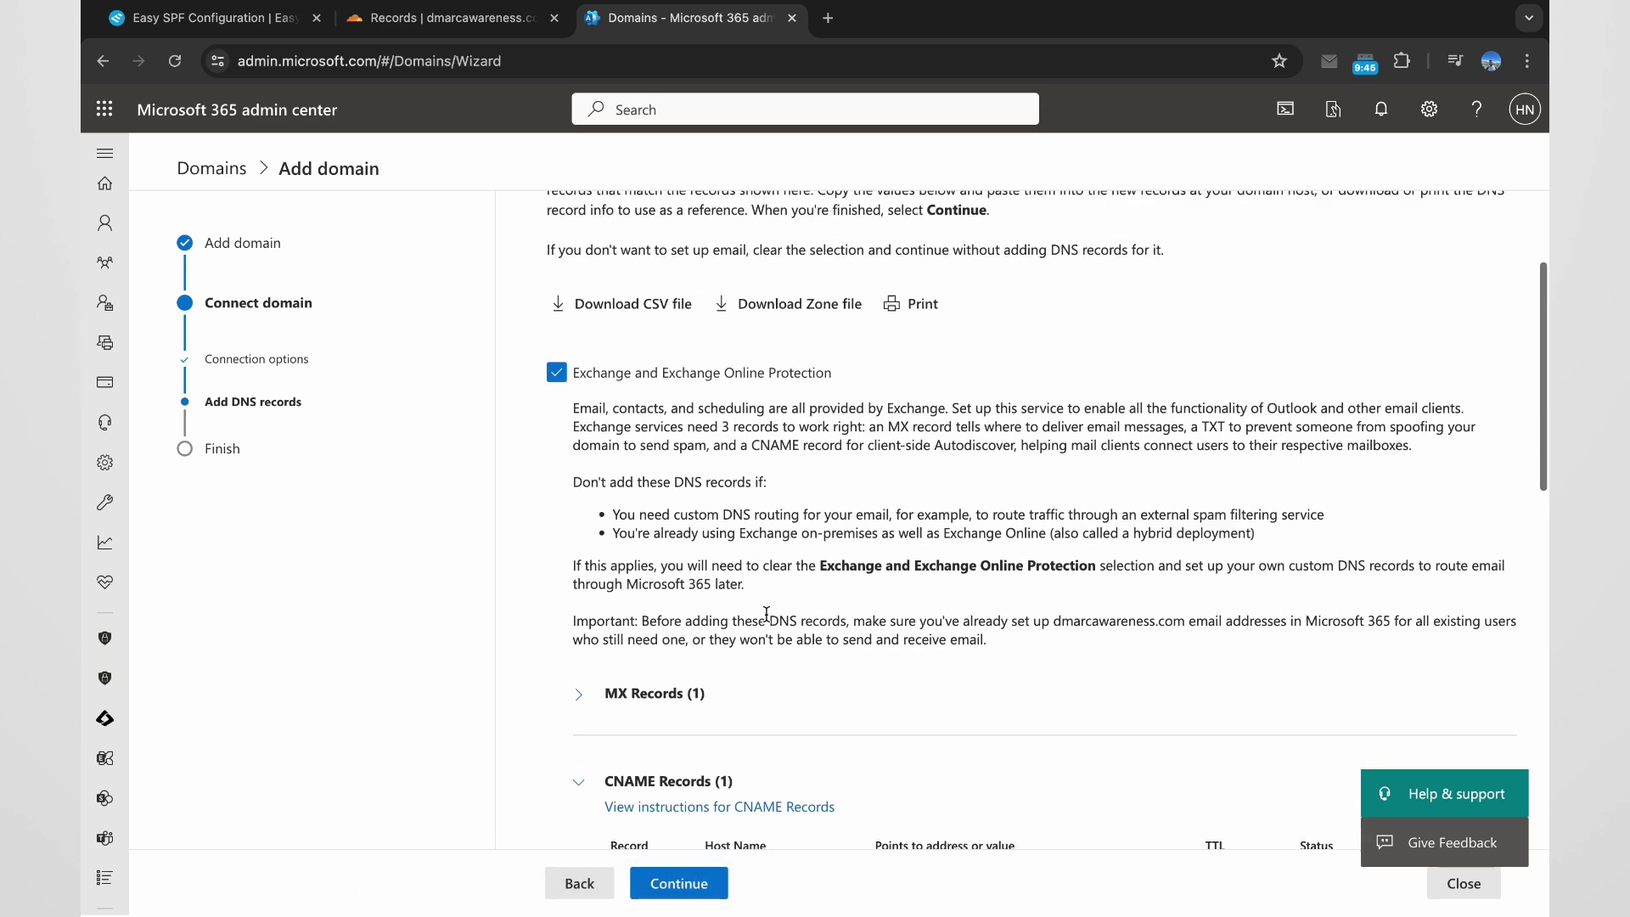
scroll(765, 615, down, 3)
scroll(764, 613, down, 1)
scroll(766, 615, down, 2)
scroll(765, 615, down, 2)
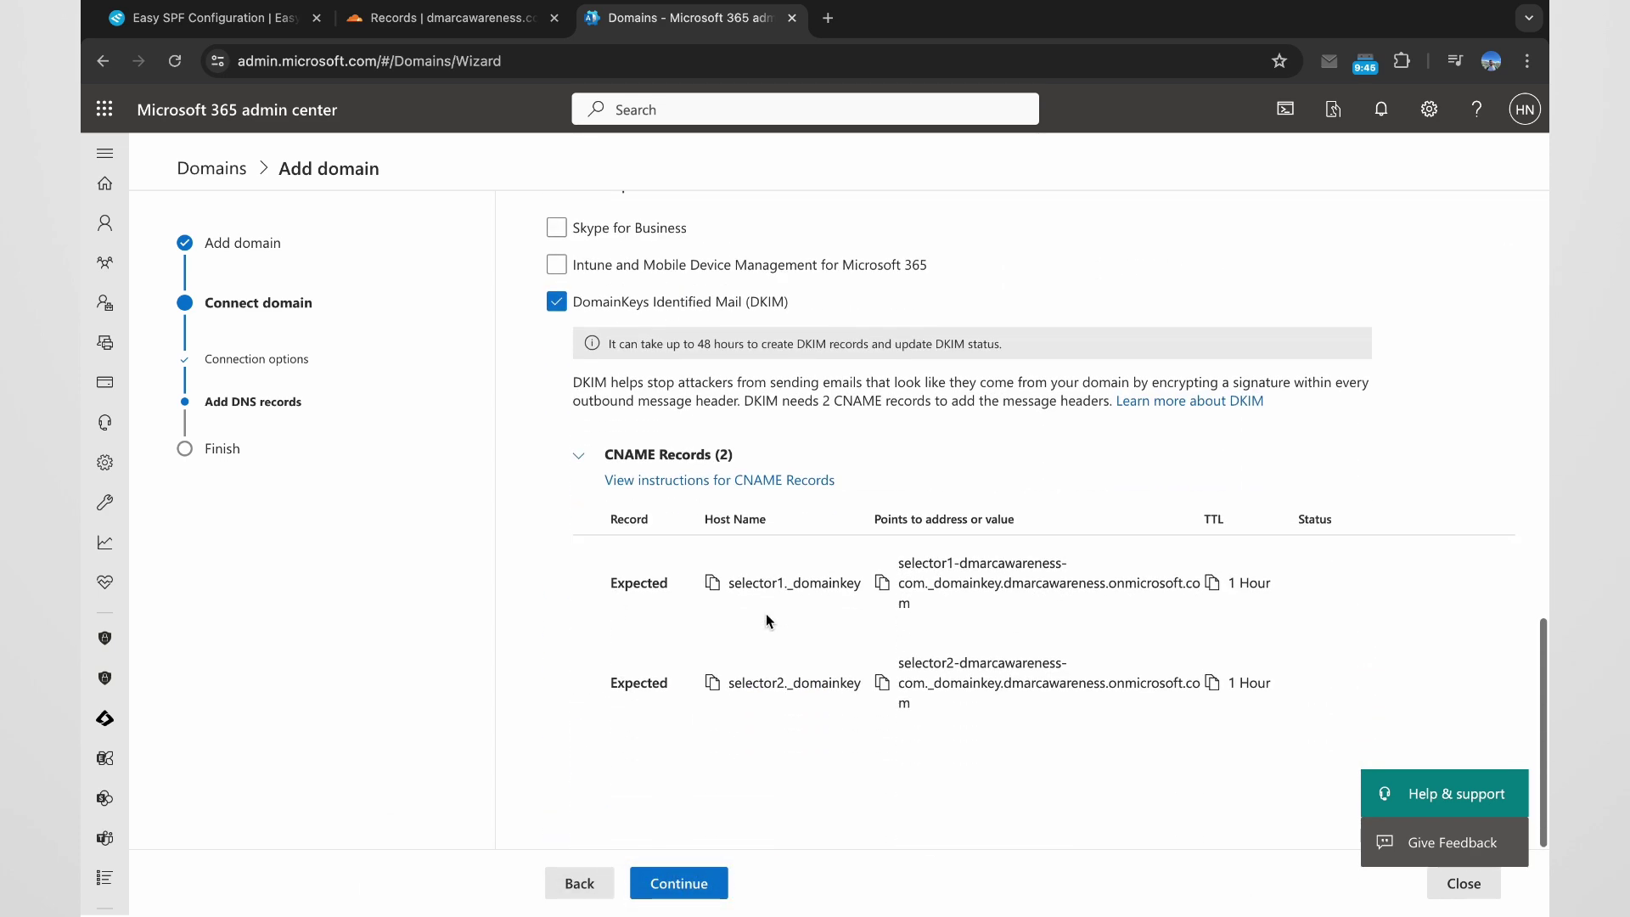
click(701, 883)
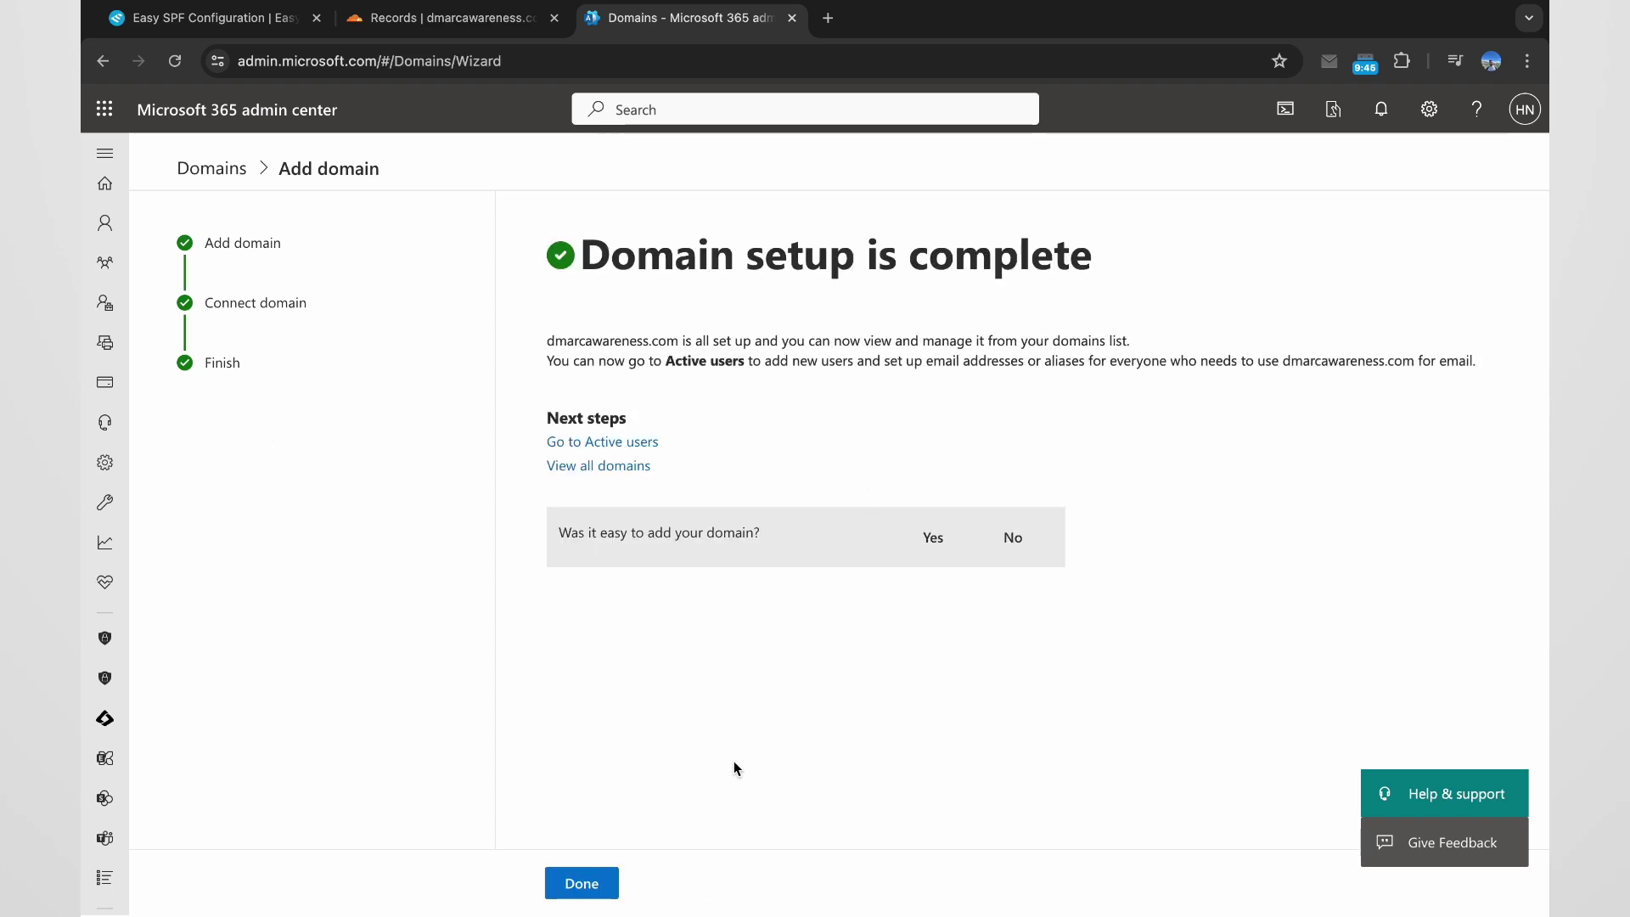
click(580, 882)
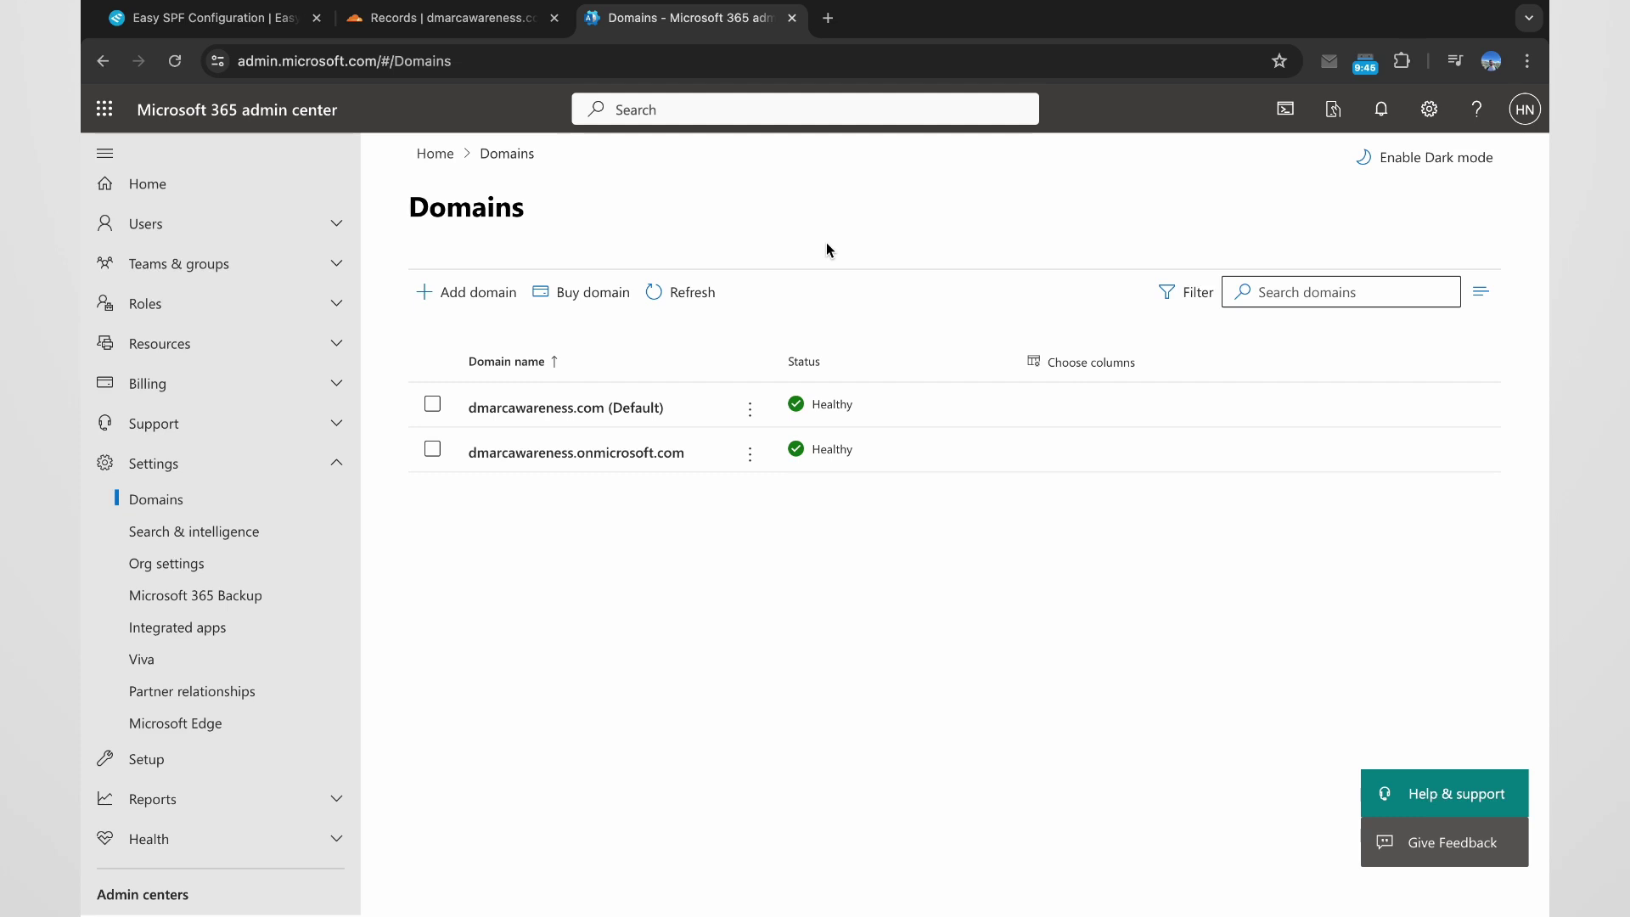
Search the admin center for 'dkim' and reach the Microsoft Defender DKIM settings.
click(688, 110)
click(655, 110)
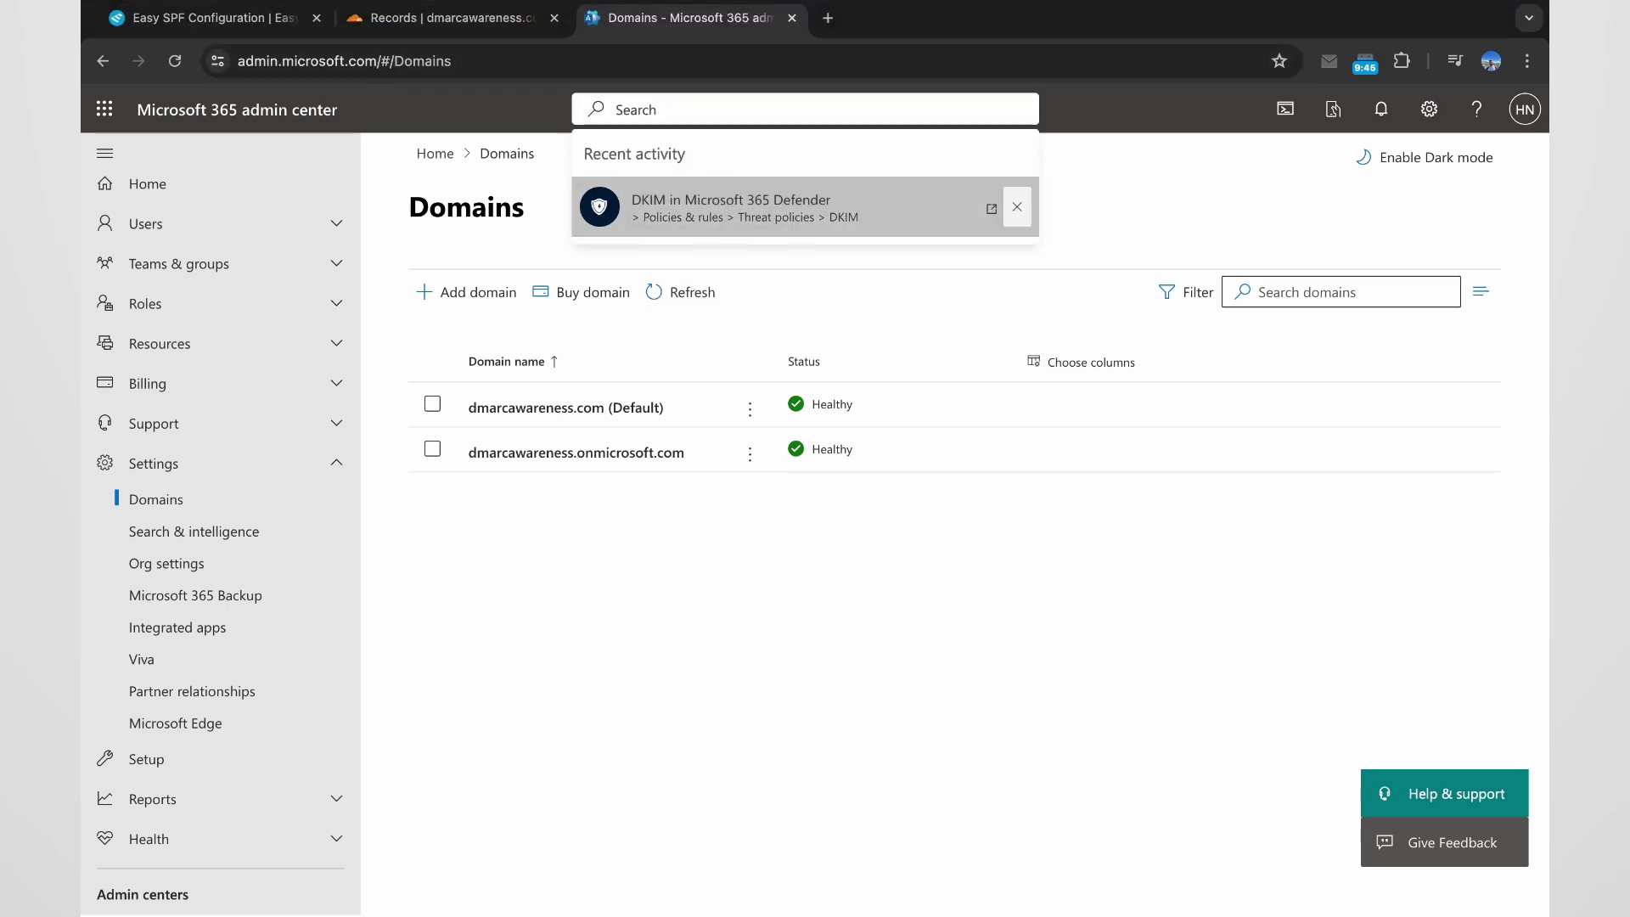
text(dkim)
key(Return)
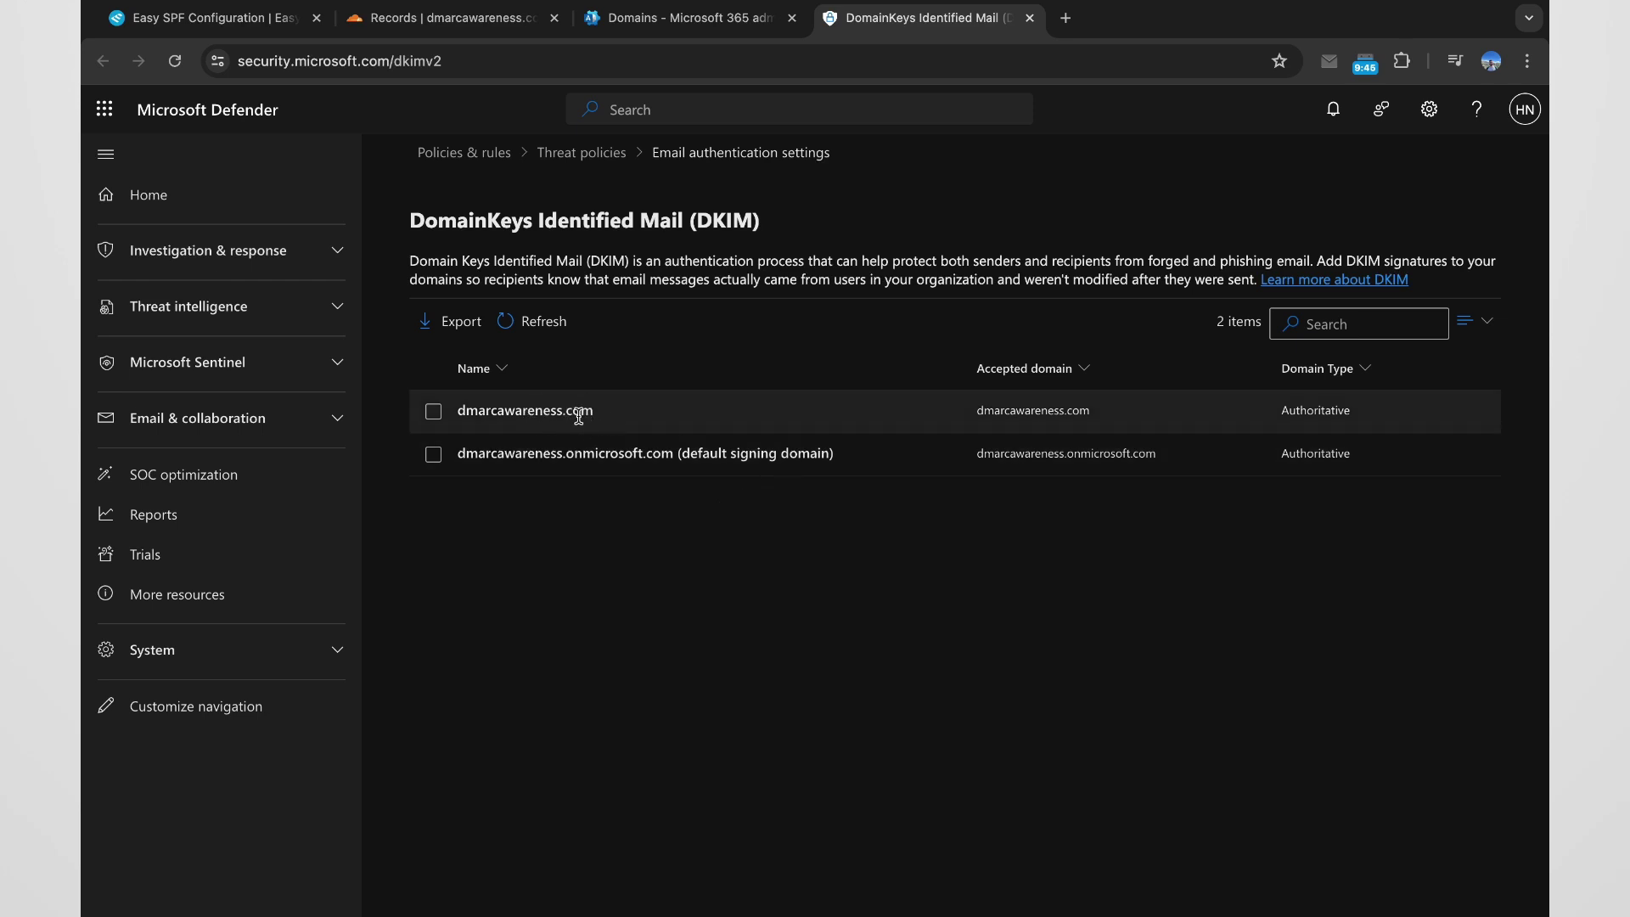
Enable DKIM signing for dmarcawareness.com in its details panel and return to the domain list.
click(532, 413)
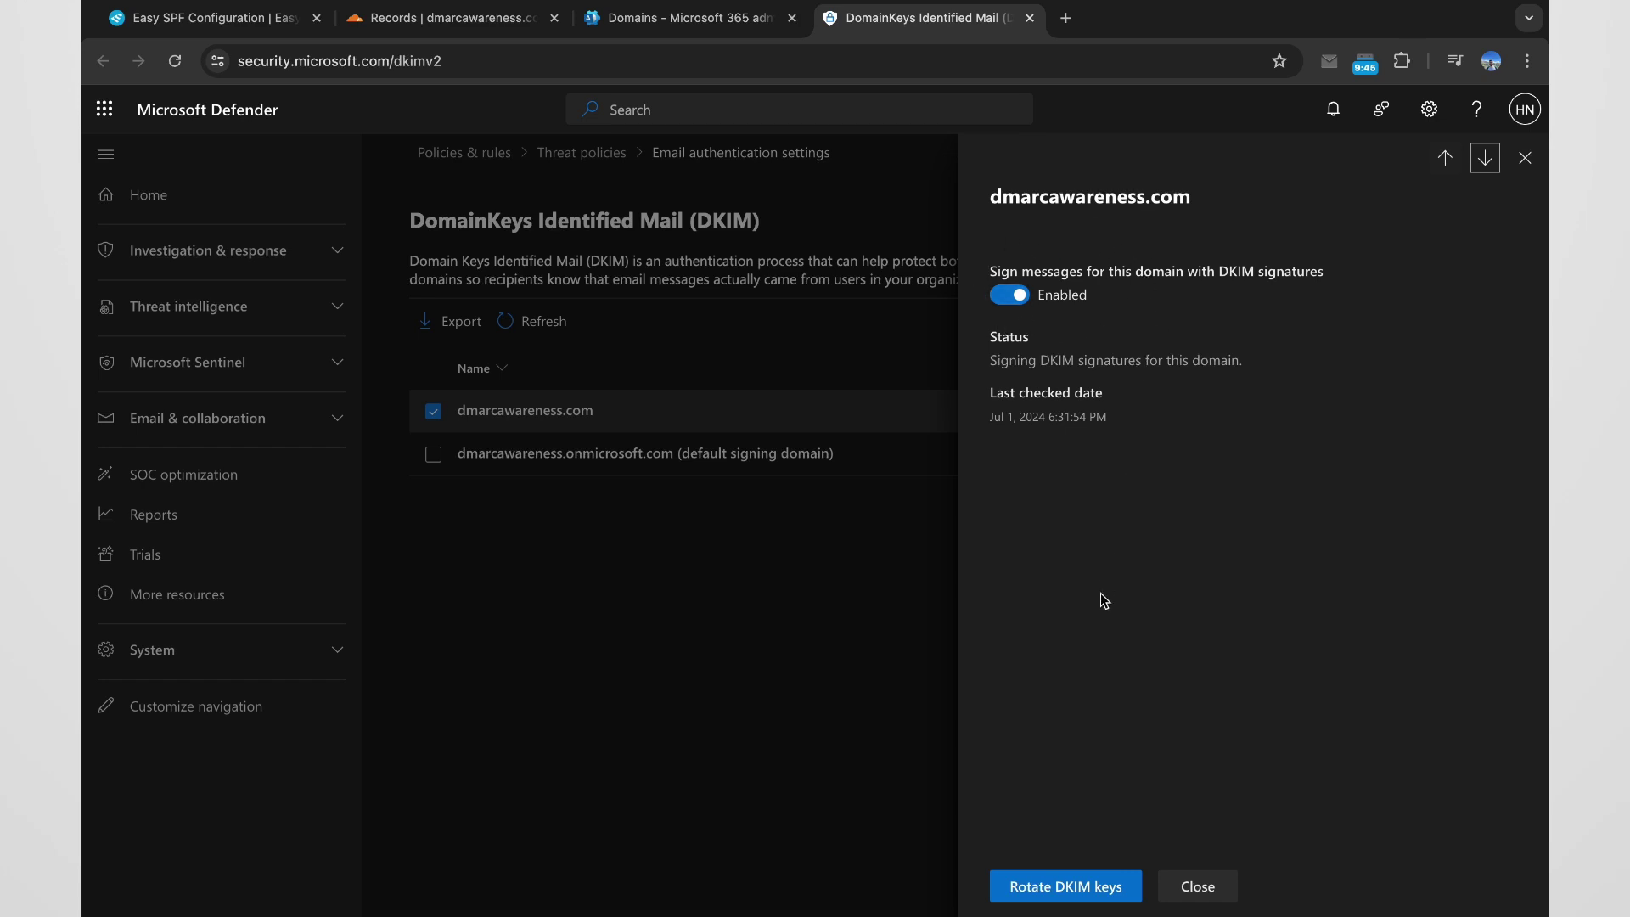
click(1525, 156)
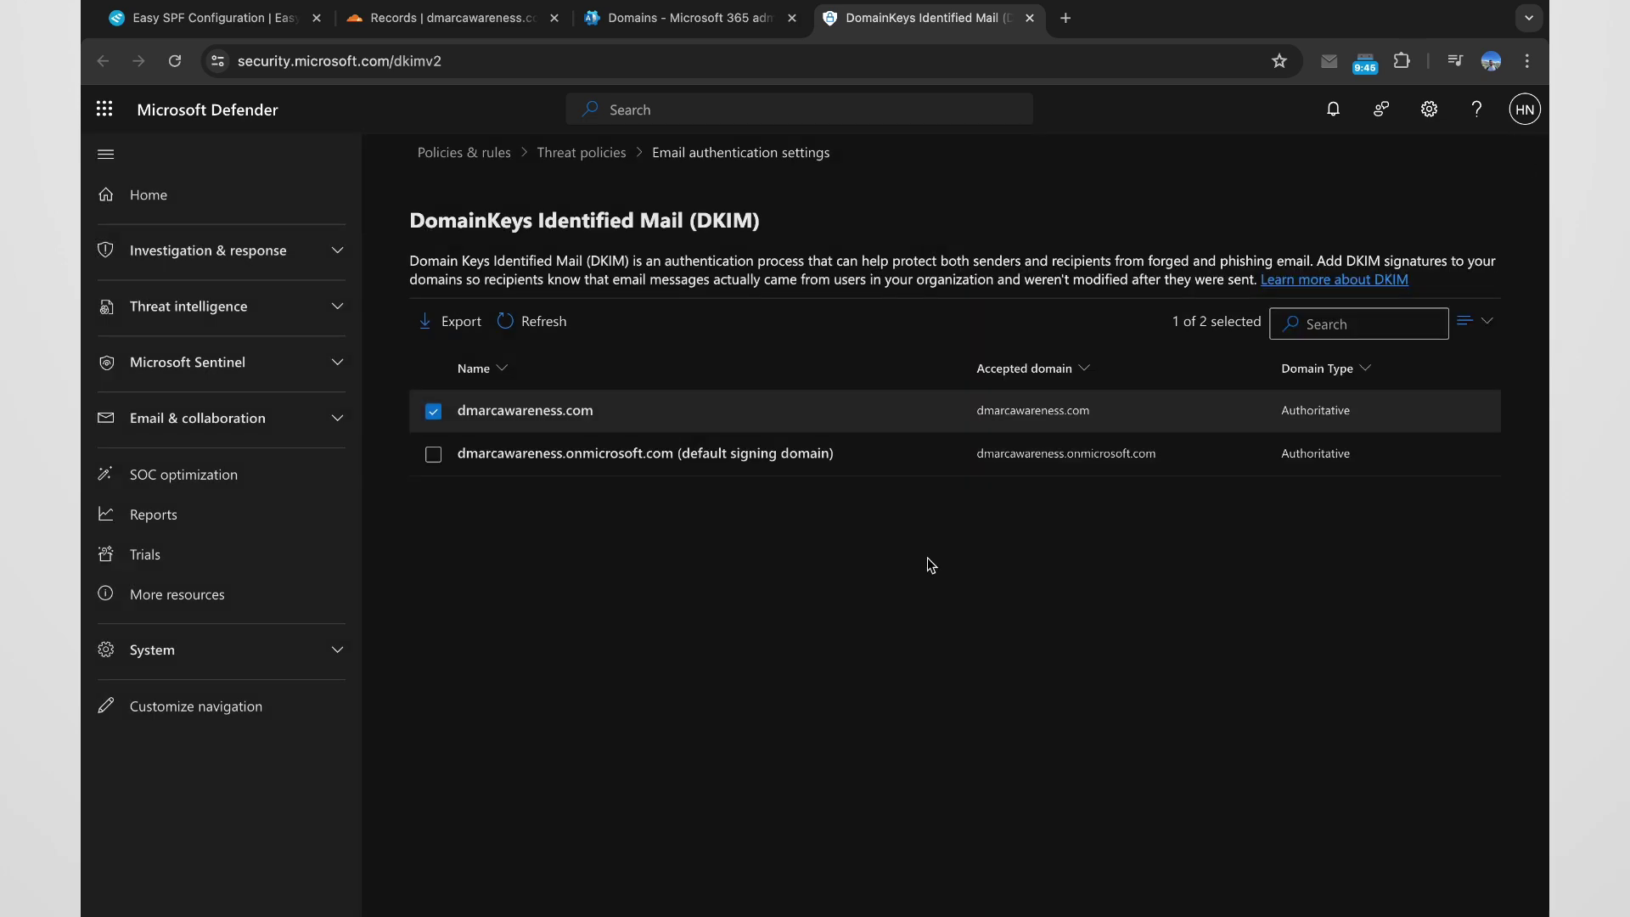